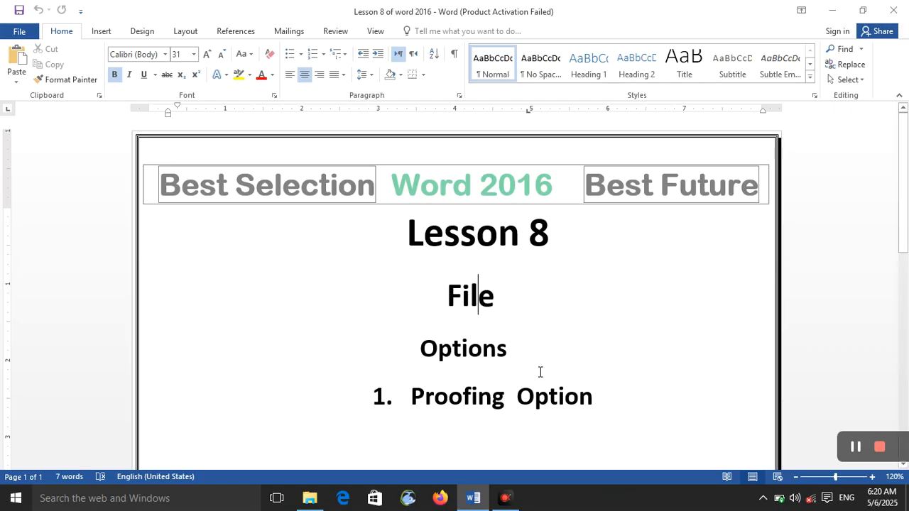
Close the Lesson 8 document and create a new blank document.
key("ctrl+w")
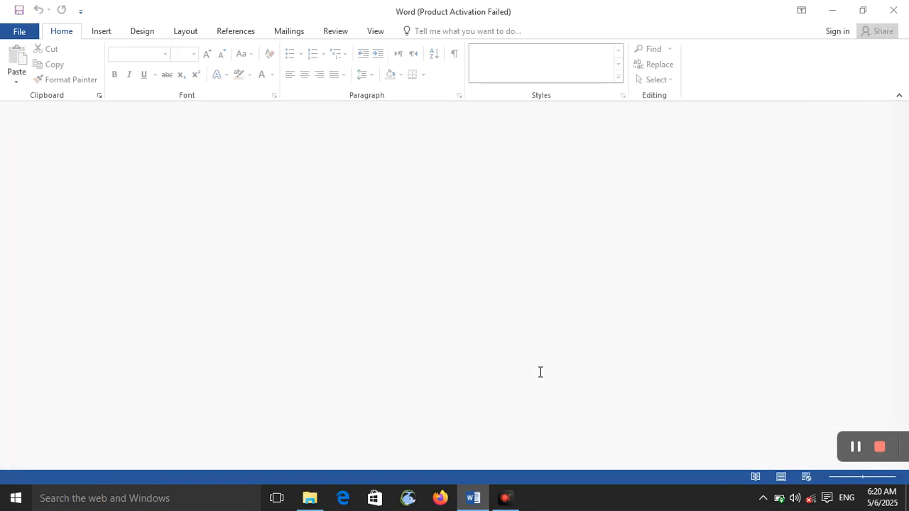
key("ctrl+n")
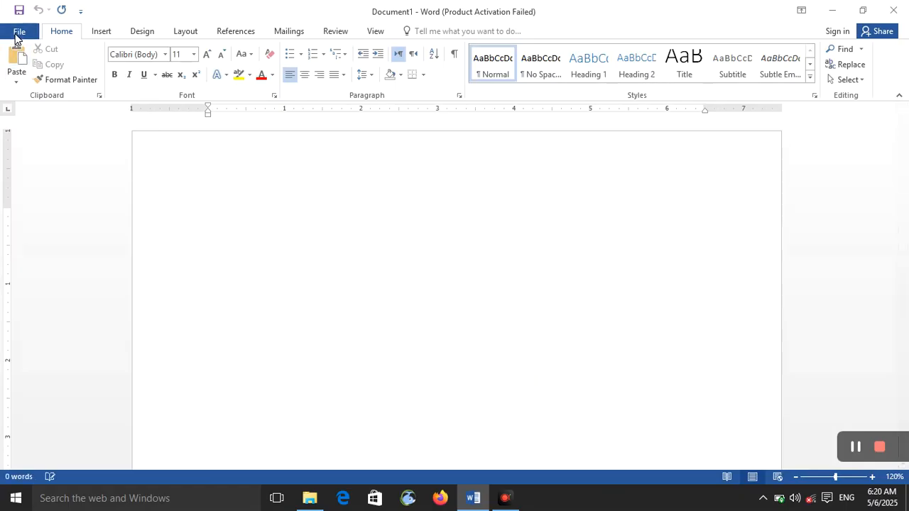
Review the AutoCorrect settings among the Proofing options, keeping "Show AutoCorrect Options buttons" enabled, and return to the document.
left_click(16, 35)
left_click(54, 336)
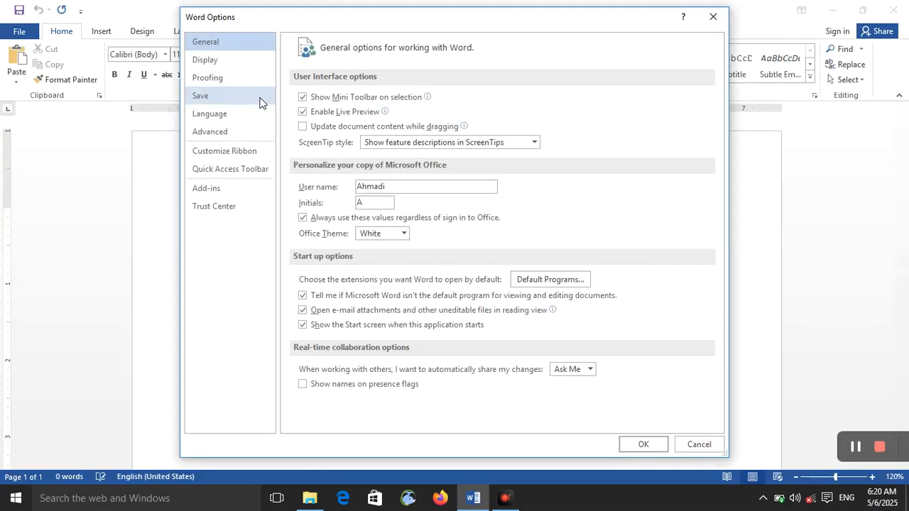
left_click(260, 81)
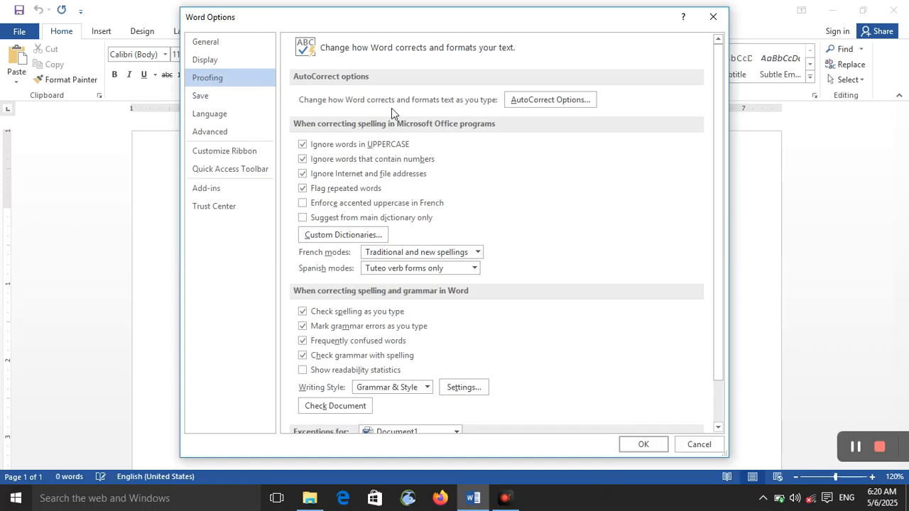
left_click(518, 101)
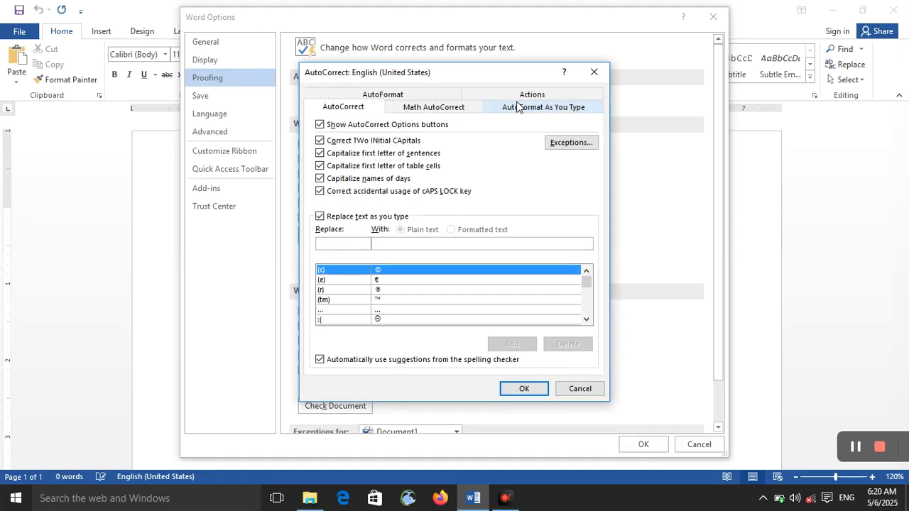
left_click(377, 127)
left_click(376, 126)
left_click(517, 383)
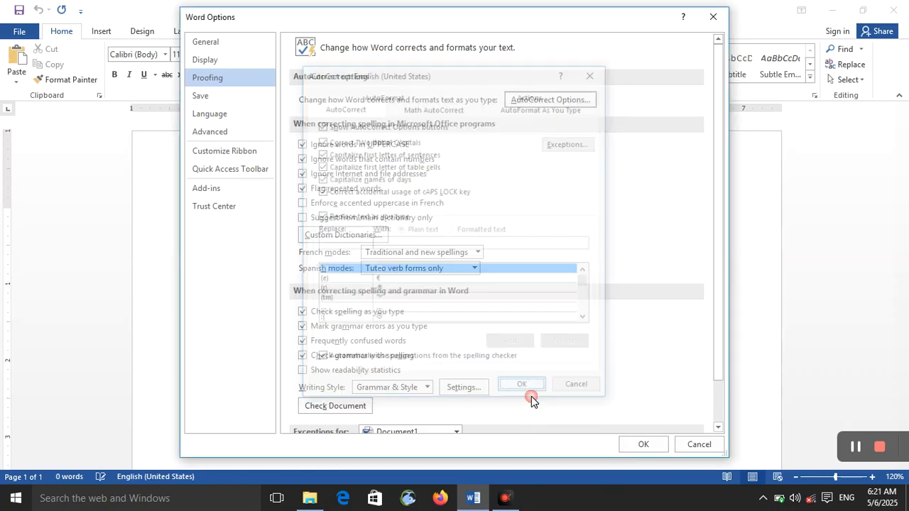
left_click(643, 444)
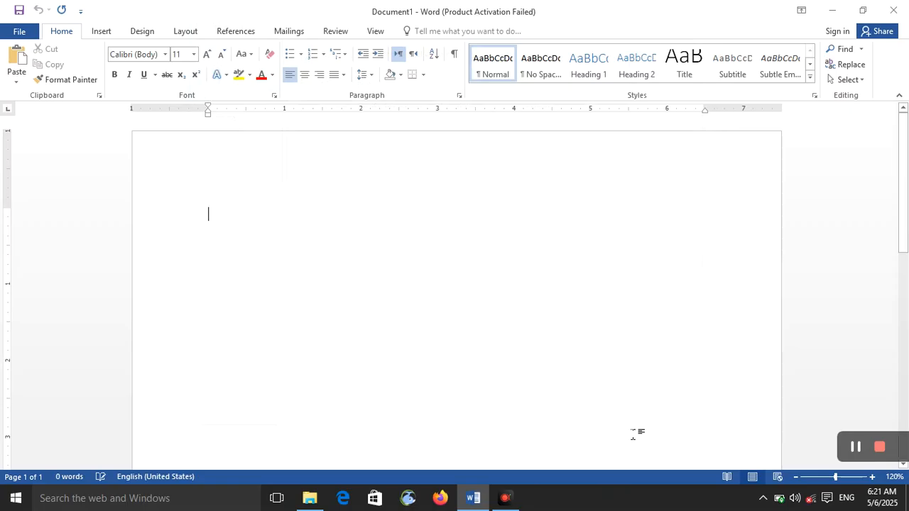
Enter "computer" on the first line and inspect the AutoCorrect Options marker beneath the word.
type("com")
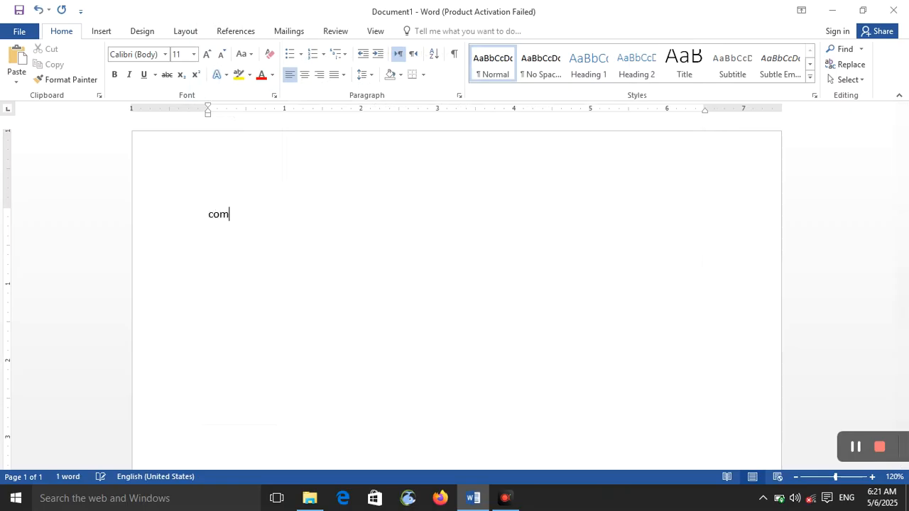
type("puter")
key("Return")
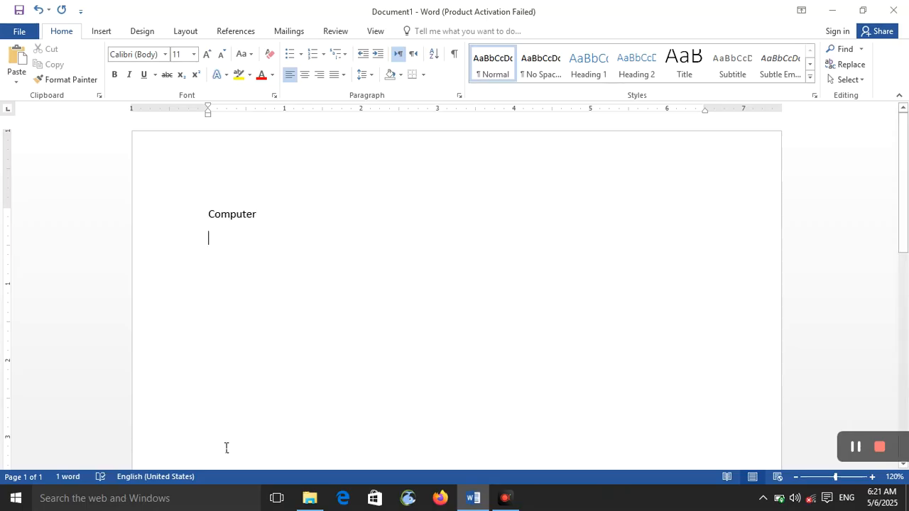
left_click(212, 216)
double_click(213, 216)
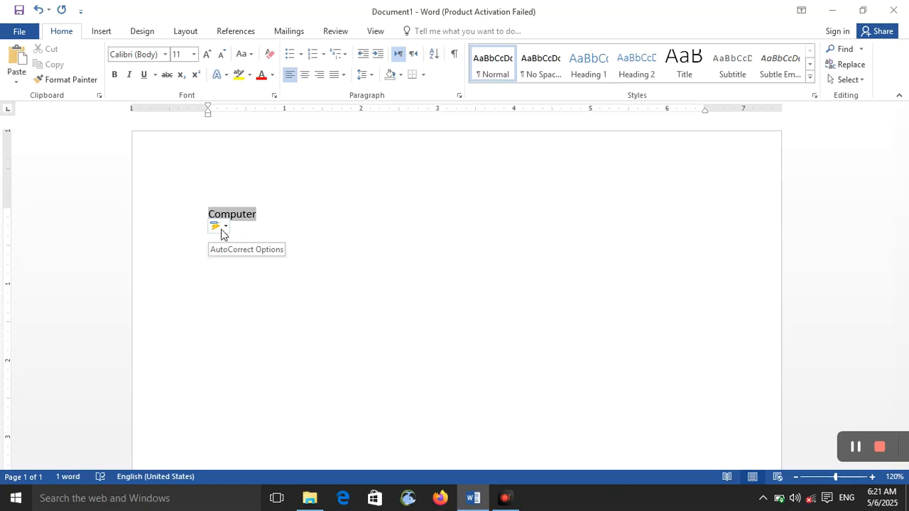
left_click(282, 214)
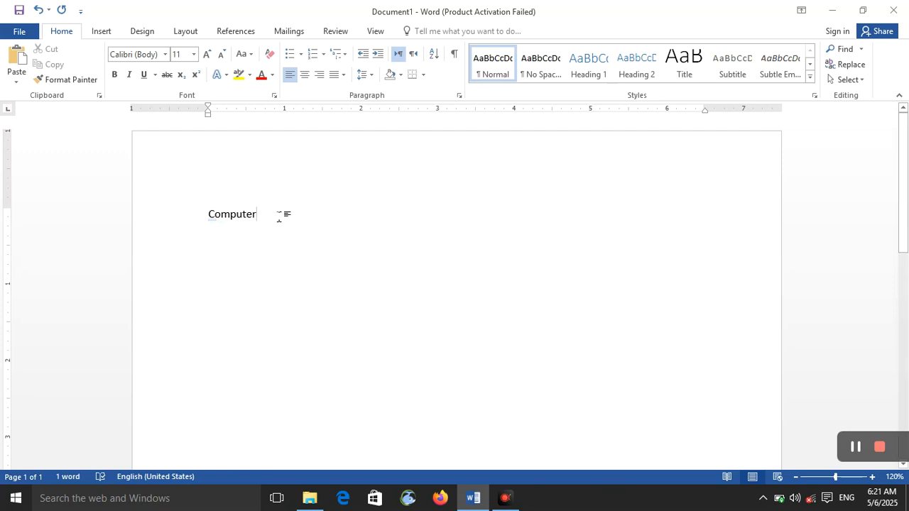
Disable "Show AutoCorrect Options buttons" in the AutoCorrect settings and apply the change.
left_click(19, 33)
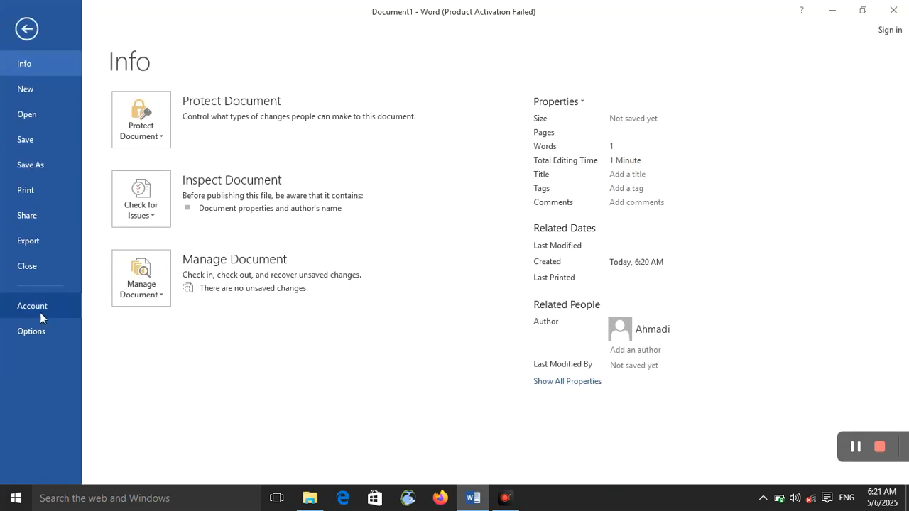
left_click(48, 332)
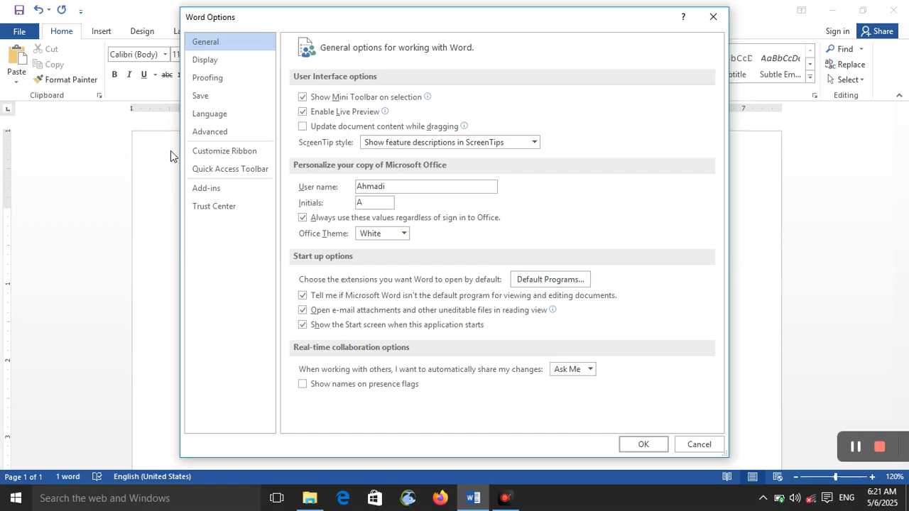
left_click(226, 81)
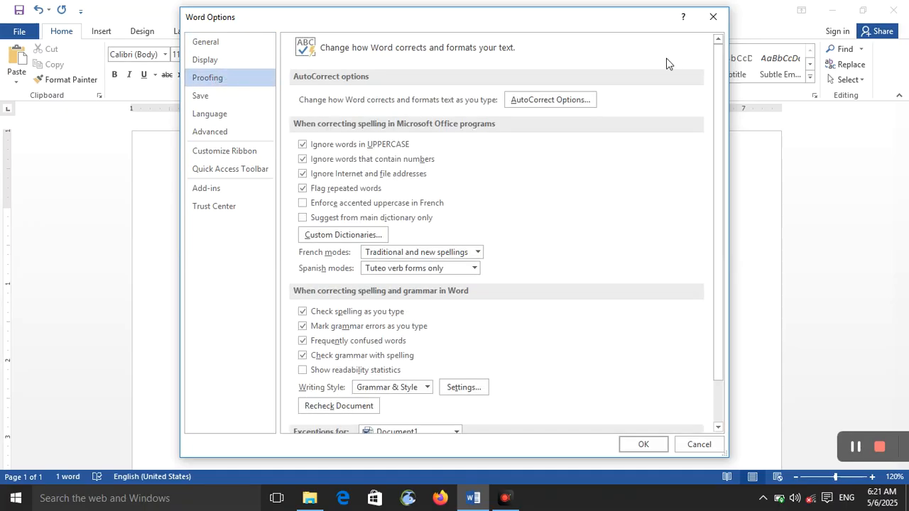
left_click(556, 101)
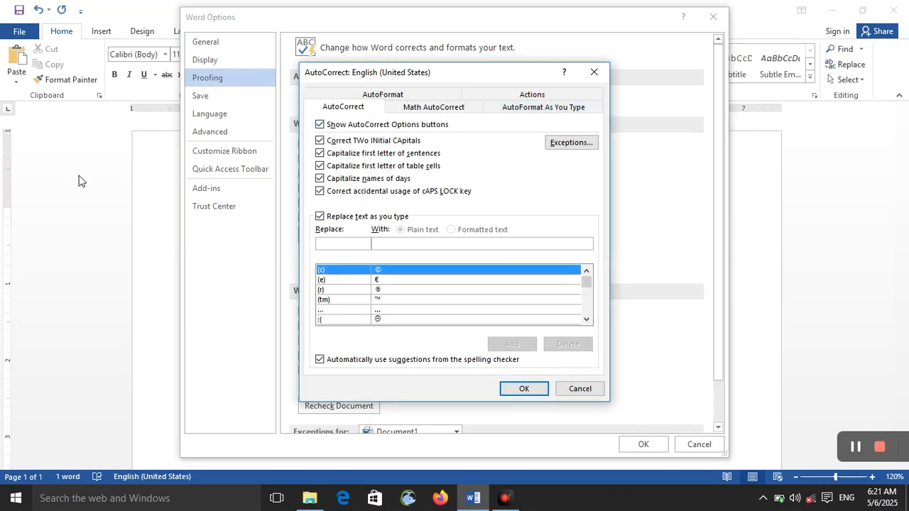
left_click(413, 129)
left_click(523, 389)
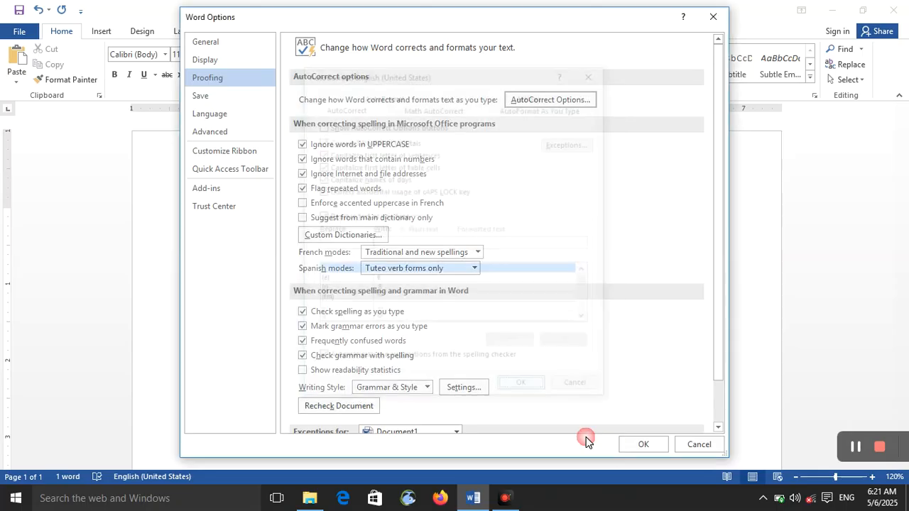
left_click(641, 444)
Enter "computer" on the second line and check the word for an AutoCorrect Options marker.
key("Return")
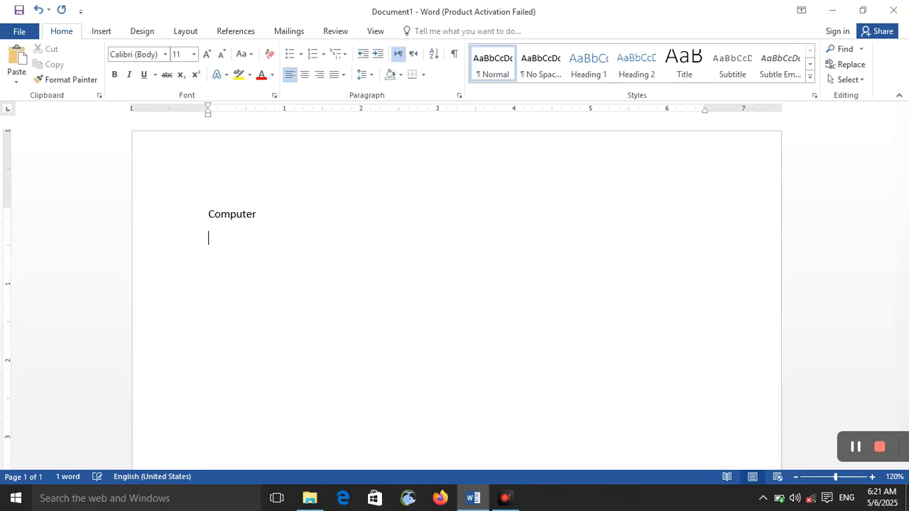
type("comp")
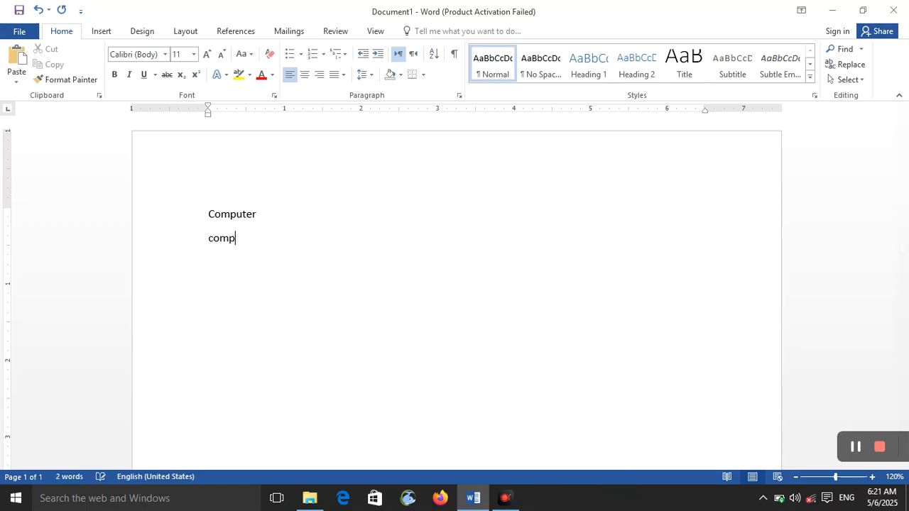
type("uter")
key("Return")
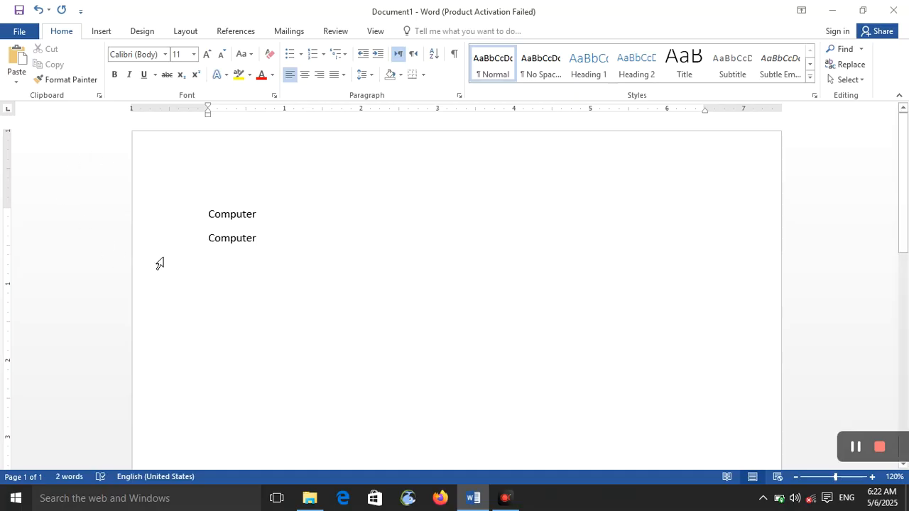
left_click(214, 239)
Re-enable "Show AutoCorrect Options buttons" in the AutoCorrect settings and start a new line below the second word.
left_click(19, 31)
left_click(33, 333)
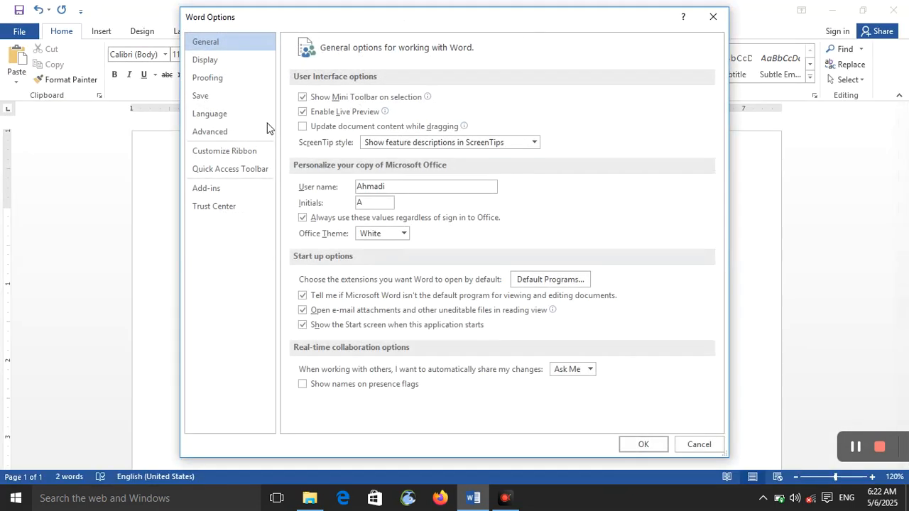
left_click(229, 80)
left_click(549, 99)
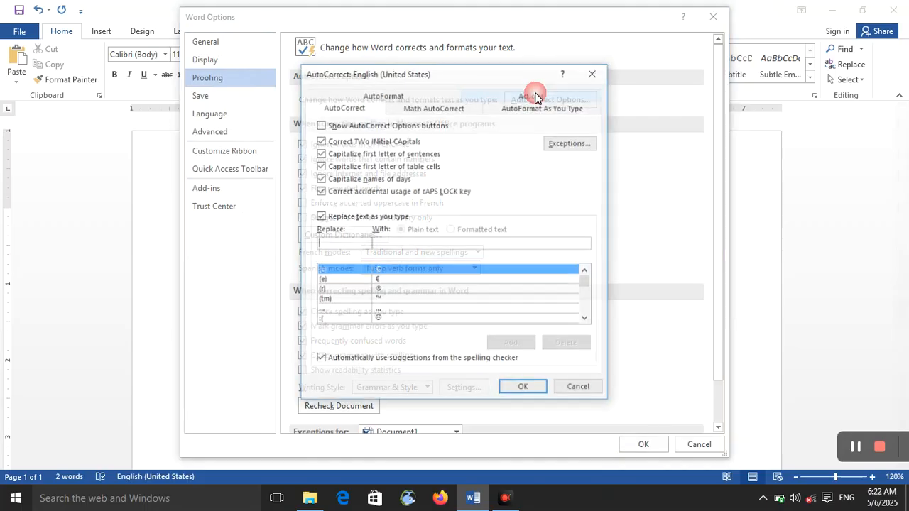
left_click(377, 125)
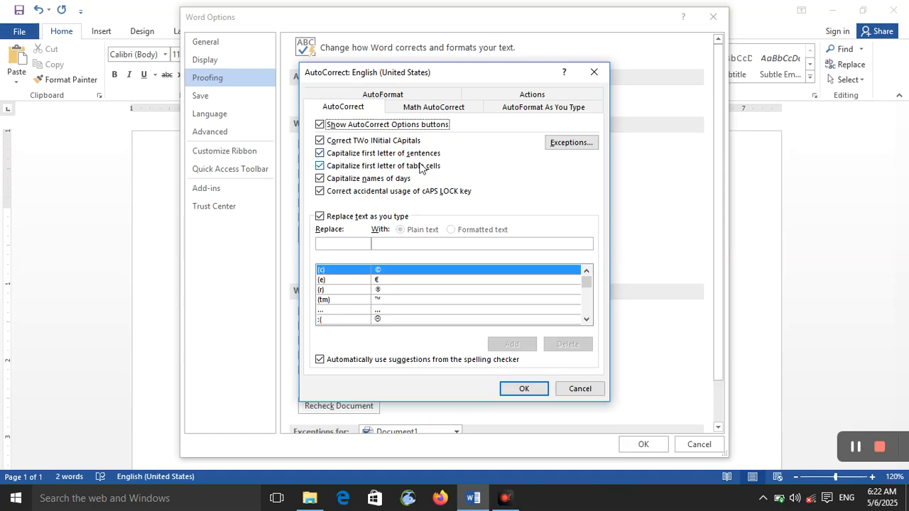
left_click(510, 393)
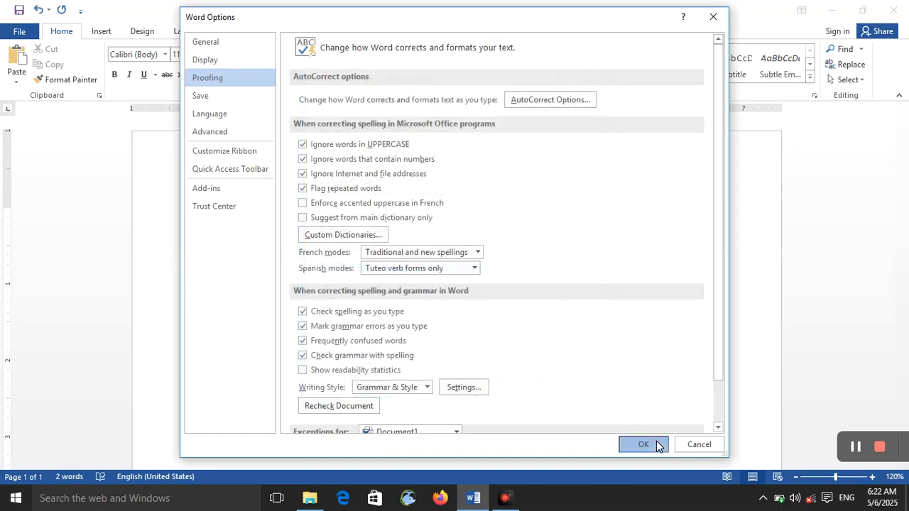
left_click(643, 444)
left_click(277, 237)
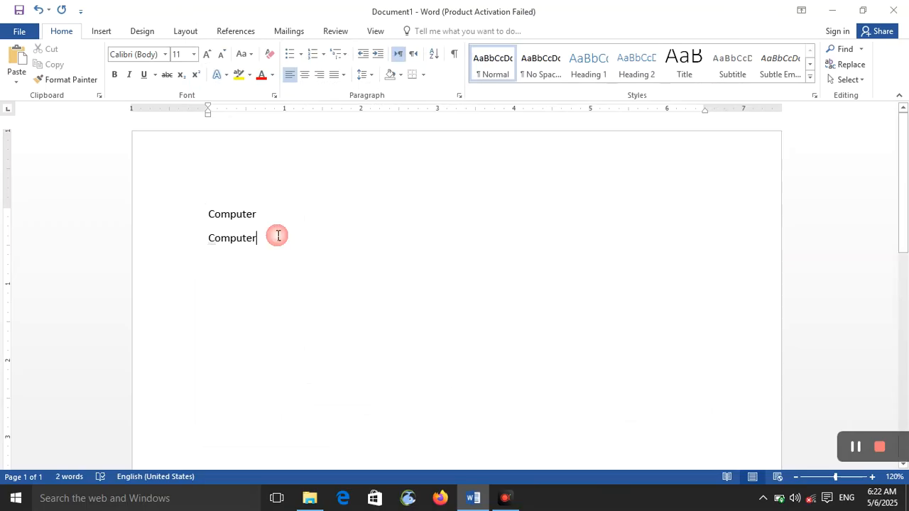
key("Return")
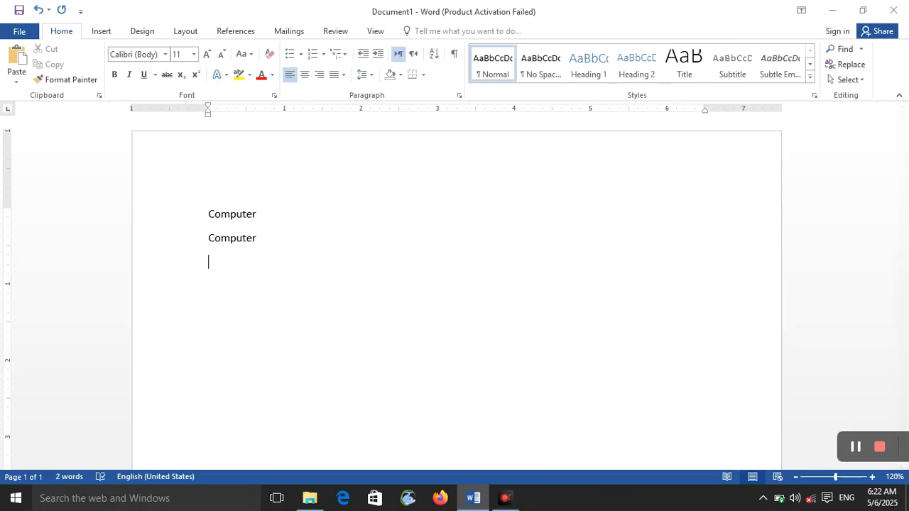
type("sul")
key("BackSpace")
key("BackSpace")
key("BackSpace")
type("SULTAN")
key("BackSpace")
key("BackSpace")
key("BackSpace")
key("BackSpace")
type("lam")
key("BackSpace")
type("n")
key("Return")
key("BackSpace")
key("BackSpace")
type("n")
key("BackSpace")
key("BackSpace")
key("BackSpace")
type("tan")
key("Return")
key("BackSpace")
key("BackSpace")
key("BackSpace")
key("BackSpace")
key("BackSpace")
key("BackSpace")
Enter "COmputer" with two initial capitals on the third line and check how AutoCorrect treats the word.
type("COmputer")
key("Return")
double_click(219, 262)
left_click(227, 266)
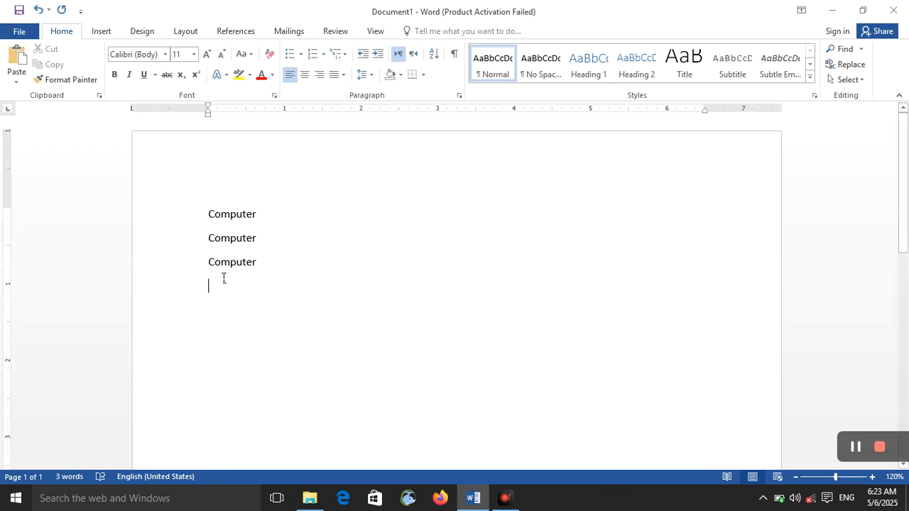
Disable "Correct TWo INitial CApitals" in the AutoCorrect settings and apply the change.
left_click(14, 34)
left_click(64, 329)
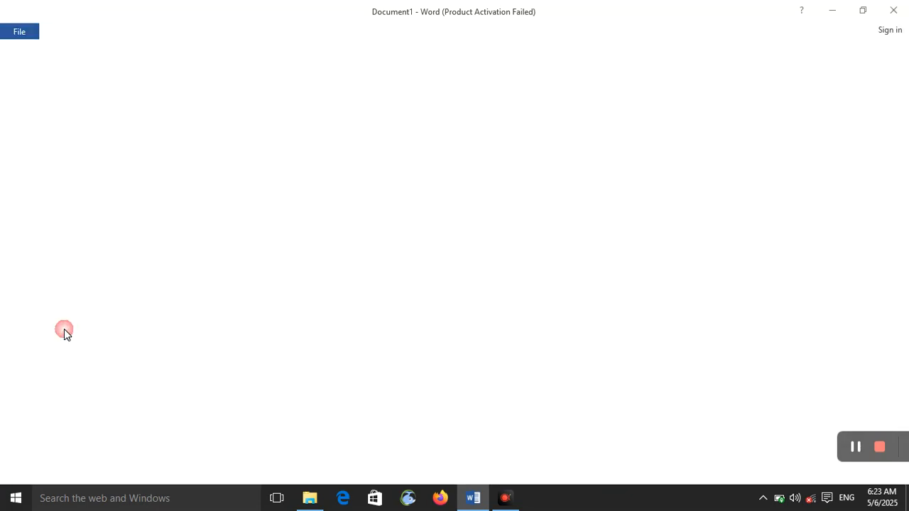
left_click(230, 73)
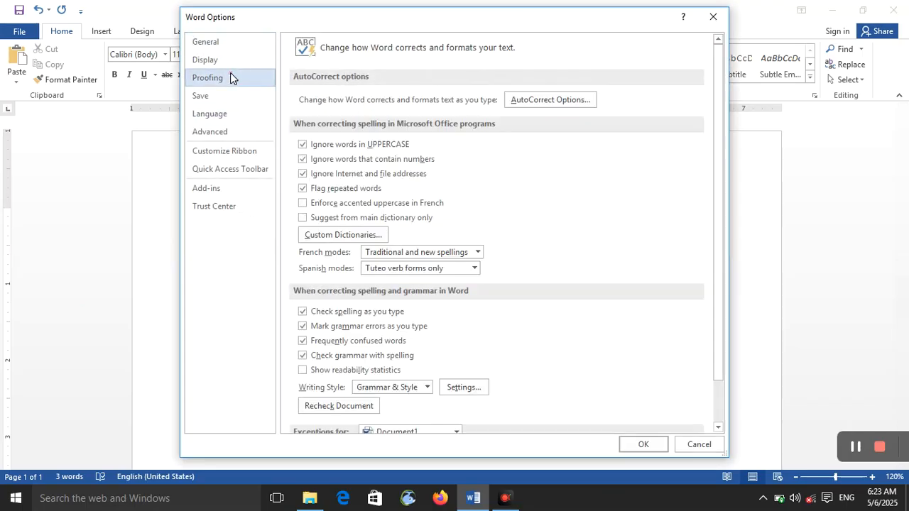
left_click(514, 100)
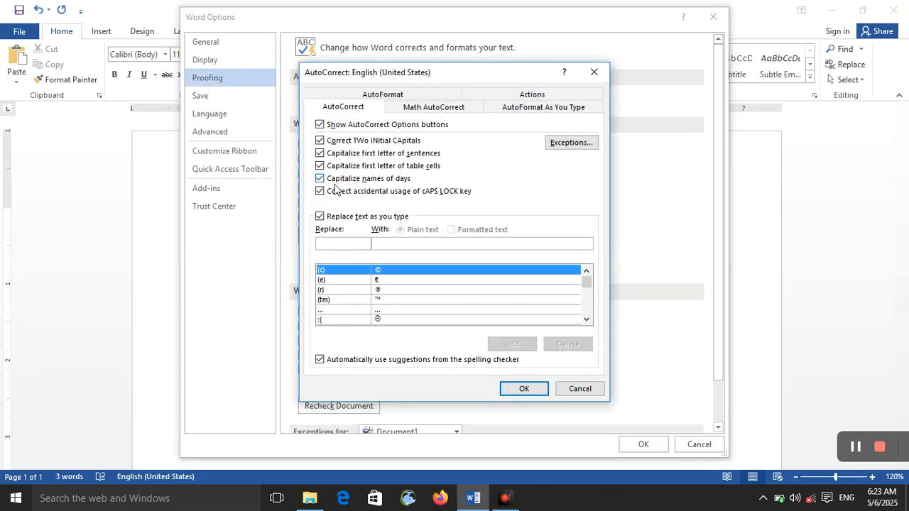
left_click(395, 141)
left_click(525, 389)
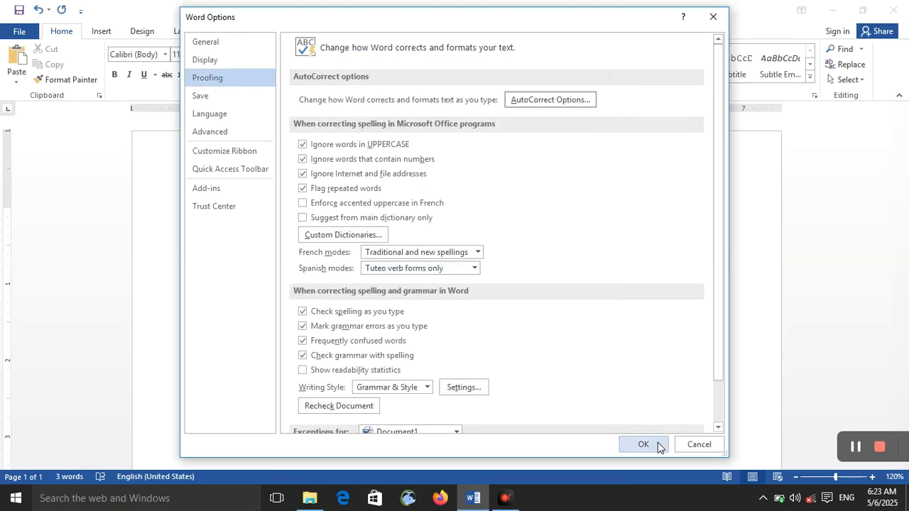
left_click(644, 445)
Enter "COmputer" with two initial capitals on the fourth line and start a new line.
type("COm")
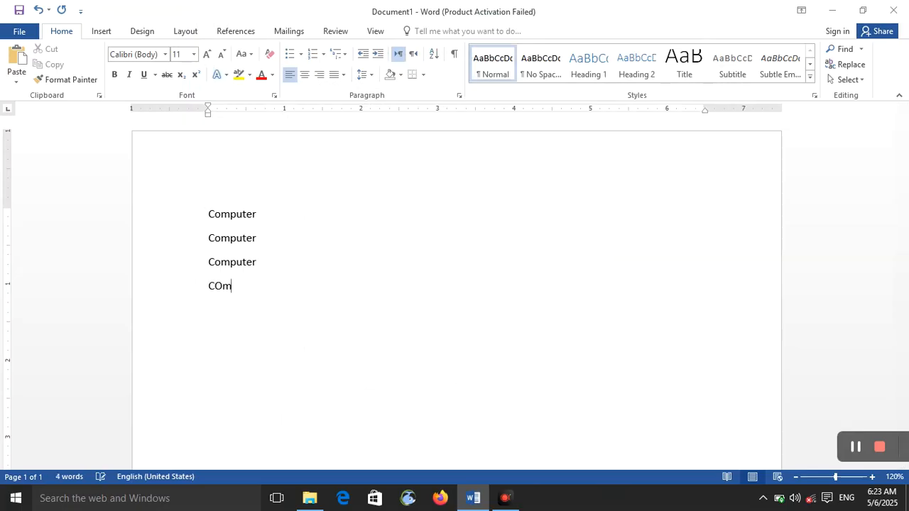
type("puter")
key("Return")
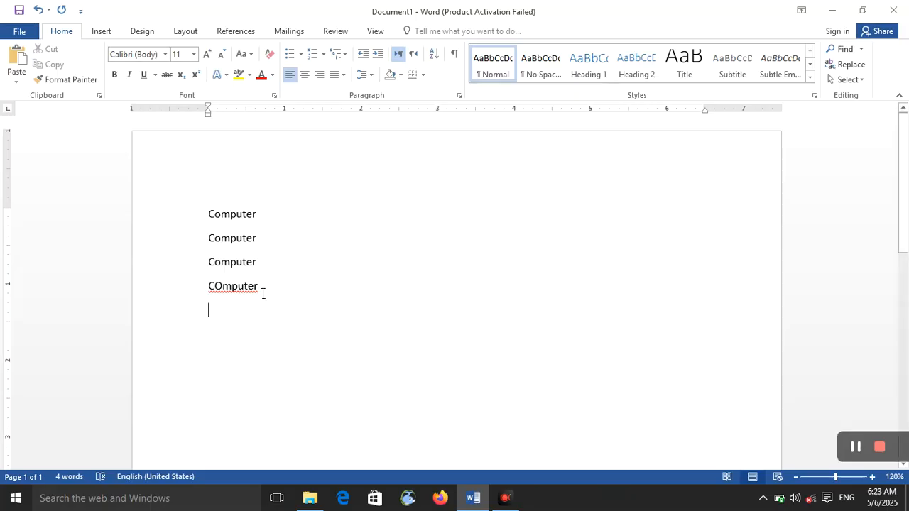
Re-enable "Correct TWo INitial CApitals" in the AutoCorrect settings and apply the change.
left_click(19, 32)
left_click(50, 342)
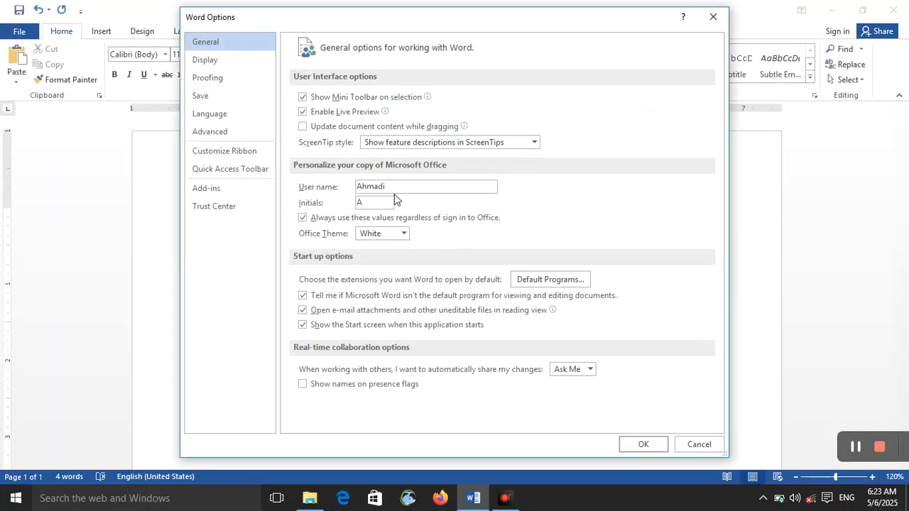
left_click(213, 78)
left_click(547, 101)
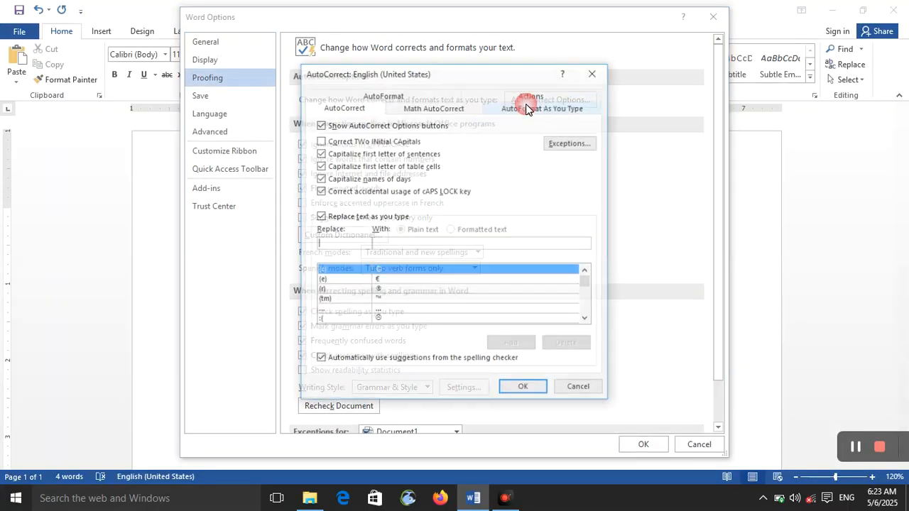
left_click(389, 141)
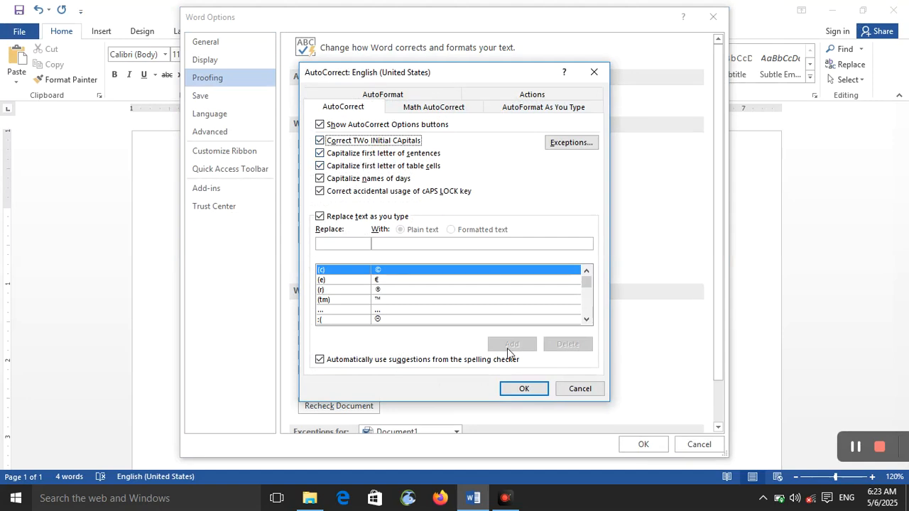
left_click(524, 388)
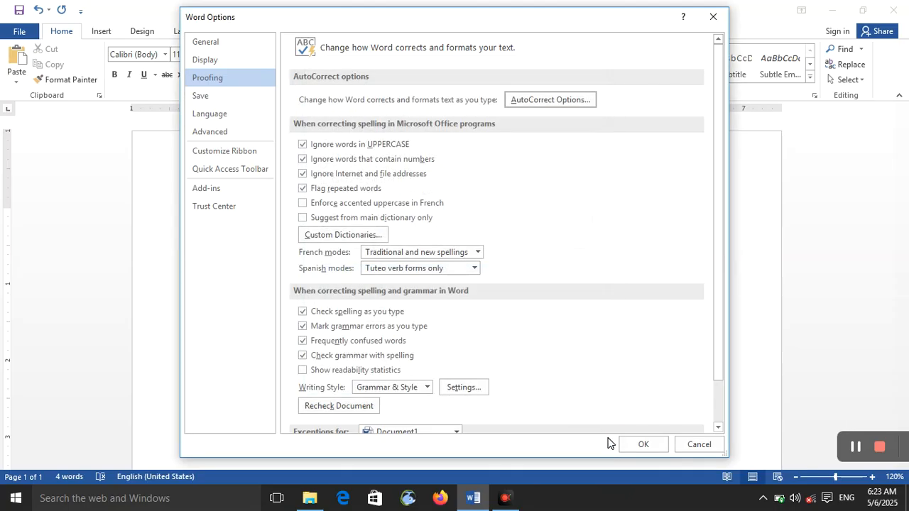
left_click(644, 444)
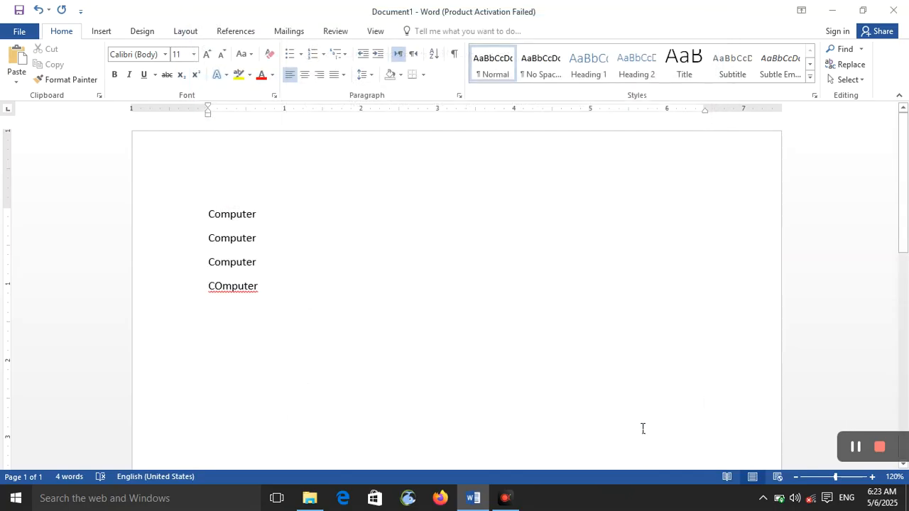
Enter "this is a pen" starting with a lowercase letter on the fifth line and start a new line.
type("t")
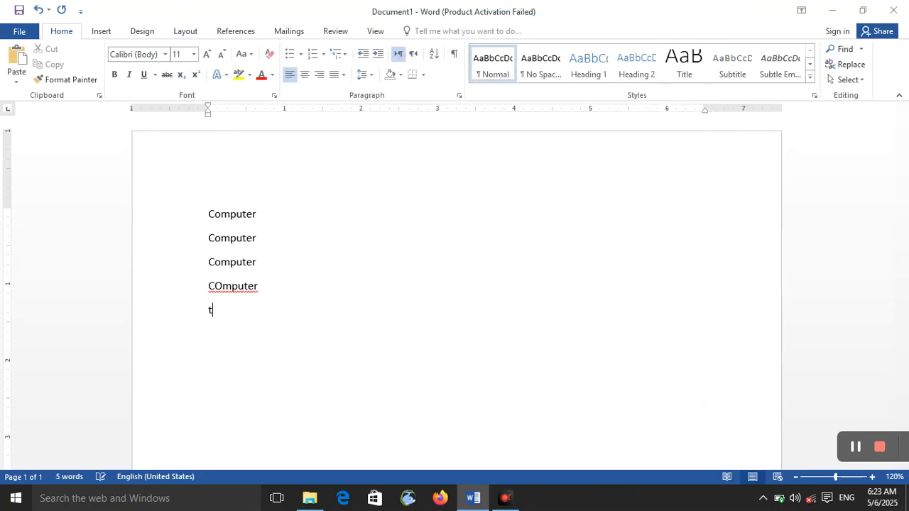
type("his a")
key("BackSpace")
type("ia a")
type(" pen")
key("Left")
key("Left")
key("Left")
key("Left")
key("Left")
key("Left")
key("BackSpace")
type("s")
key("Right")
key("Right")
key("Right")
key("Right")
key("Right")
key("Return")
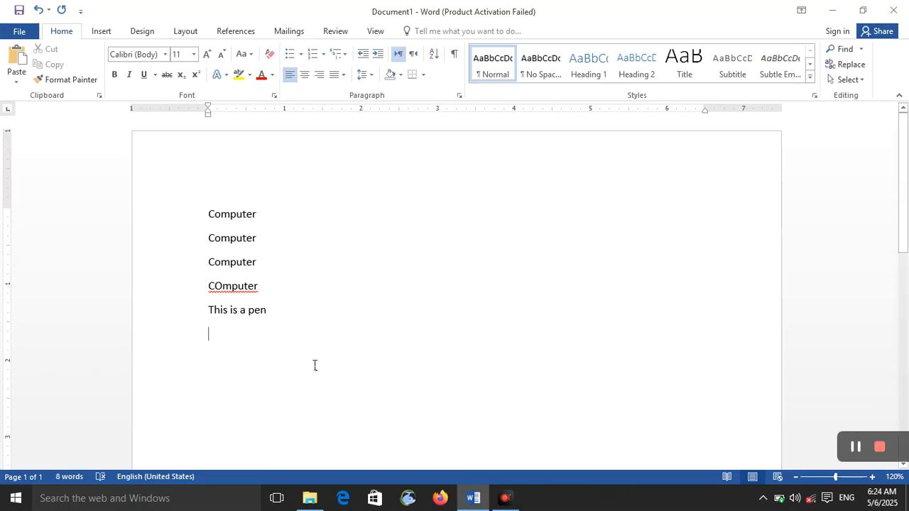
Check the AutoCorrect marker under "This" and place the insertion point in the blank area a few lines below the sentence.
mouse_move(213, 319)
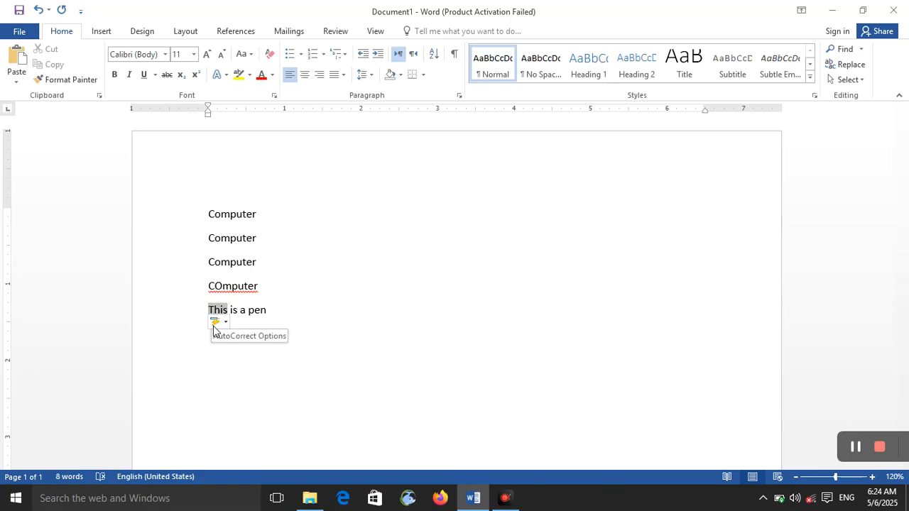
left_click(187, 316)
left_click(244, 380)
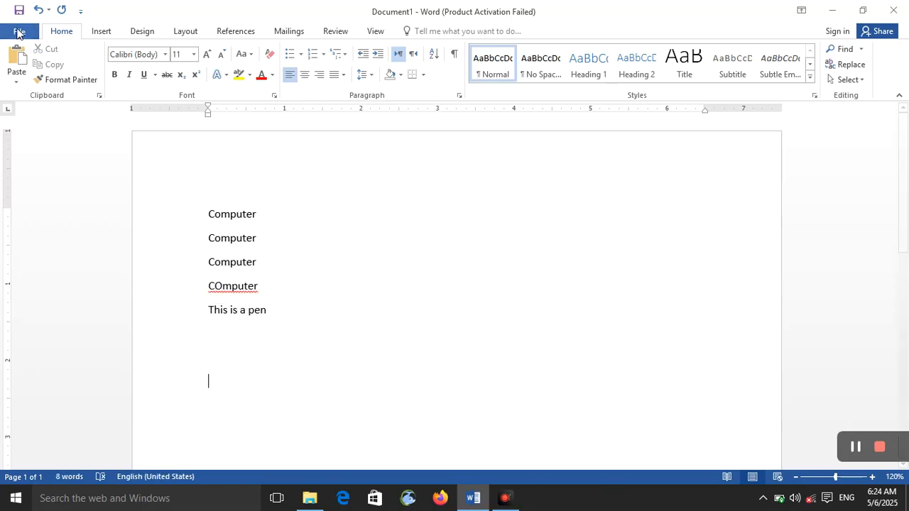
Review the "Capitalize first letter of table cells" option in the AutoCorrect settings and return to the document.
left_click(19, 34)
left_click(52, 339)
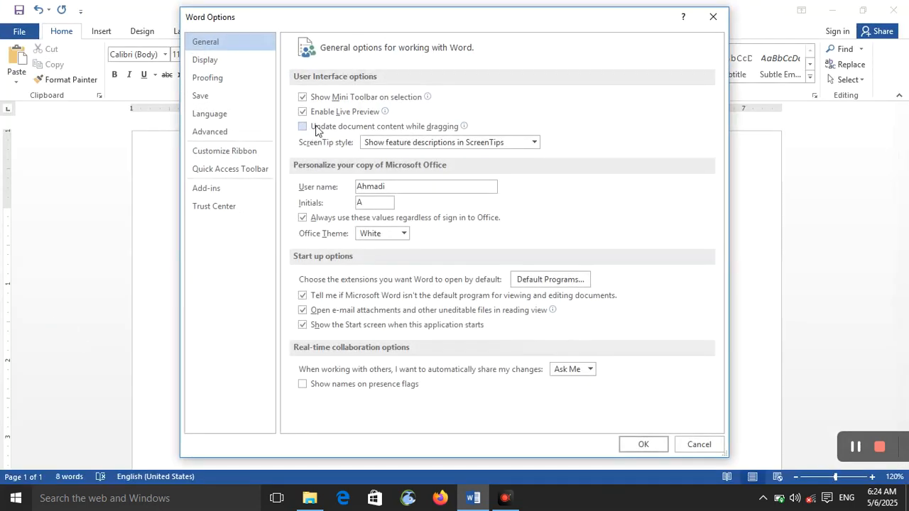
left_click(213, 78)
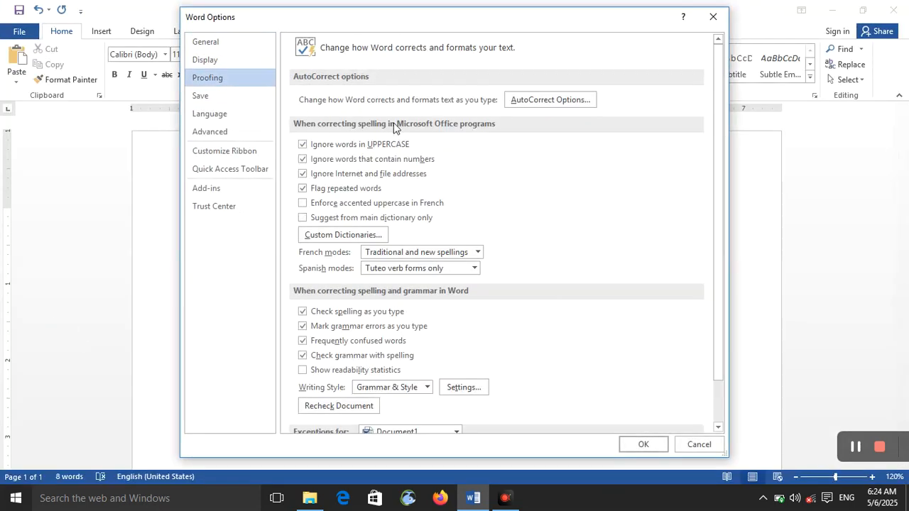
left_click(579, 100)
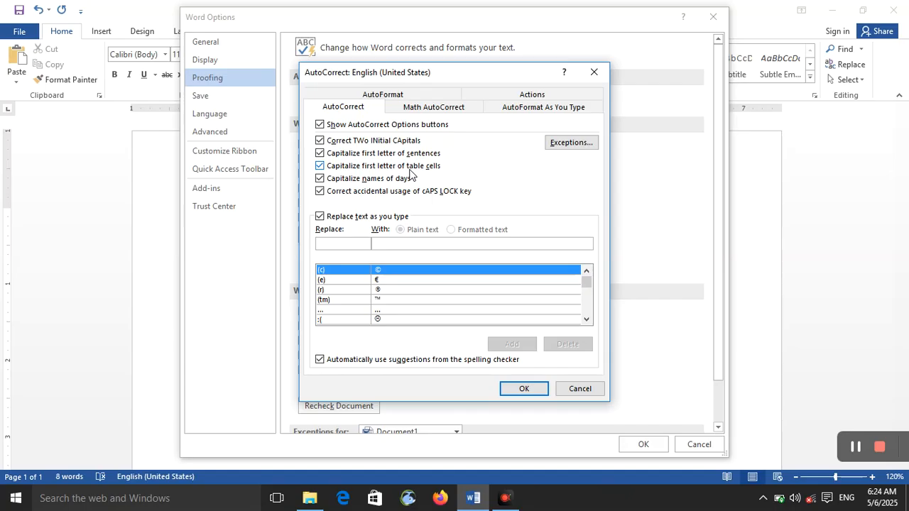
left_click(523, 389)
left_click(526, 389)
left_click(632, 444)
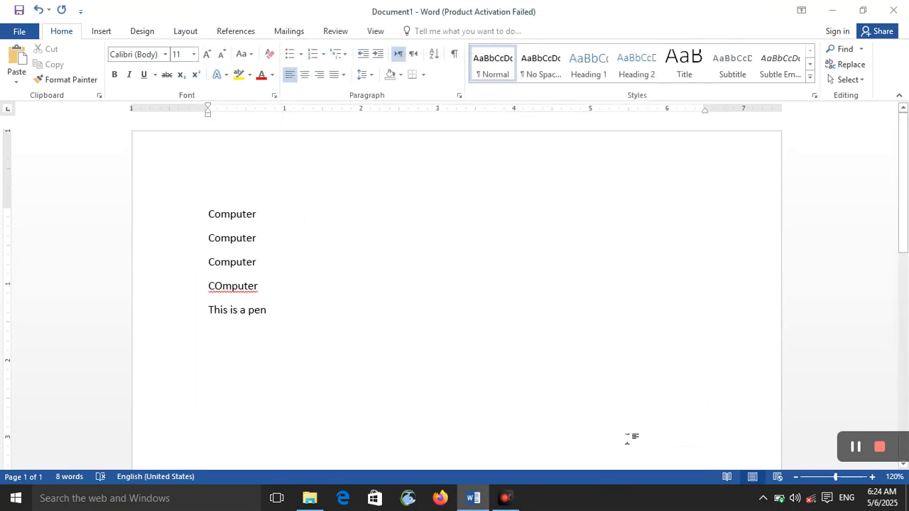
Create a three-column table from a line of plus and equals signs, and add a second row.
type("+================")
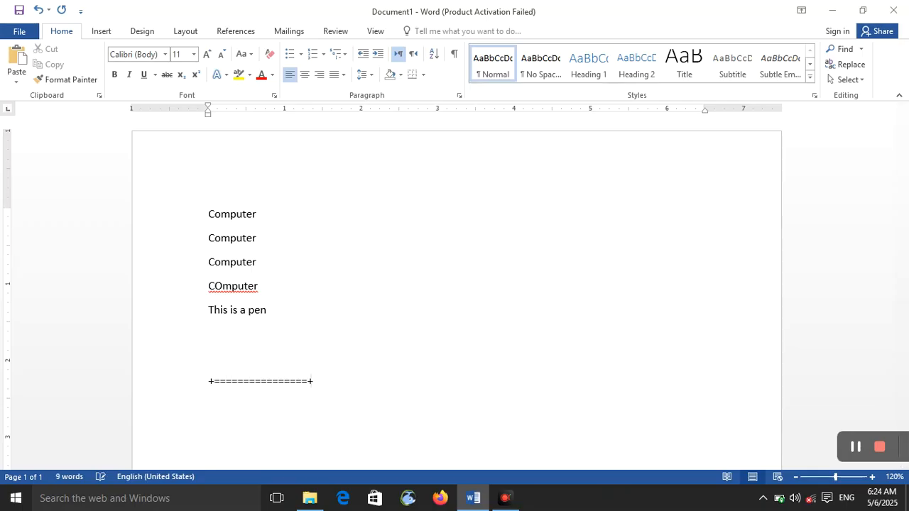
type("+===============+===========+")
key("Return")
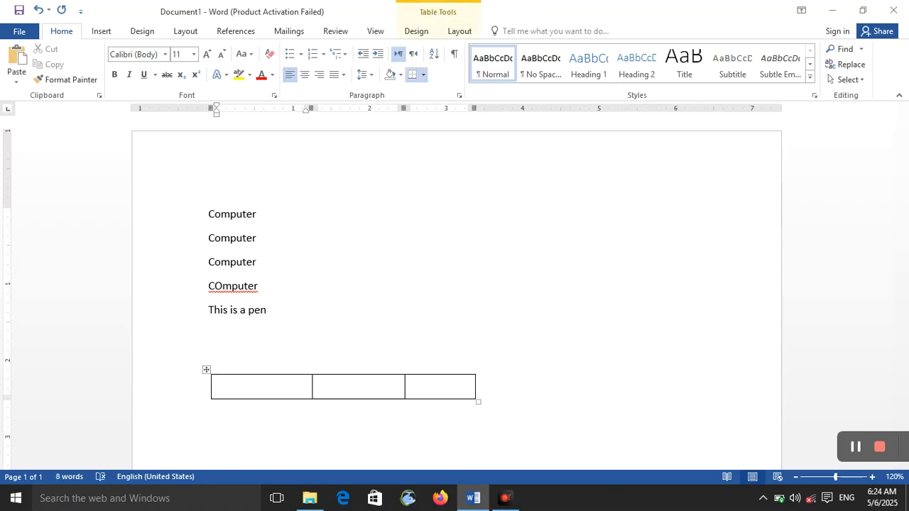
key("Tab")
key("Tab")
key("Tab")
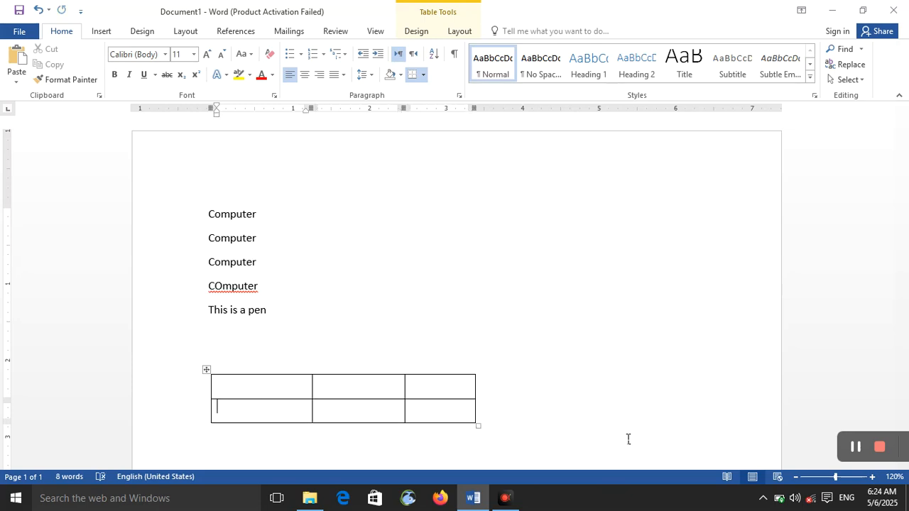
Enter "name" in lowercase in the first cell of the table's top row and move to the second cell.
key("Up")
type("m")
key("ctrl+z")
type("name")
key("Return")
key("BackSpace")
key("Tab")
Enter "job" and "salary" in lowercase in the second and third cells of the table's top row.
type("ji")
type("o")
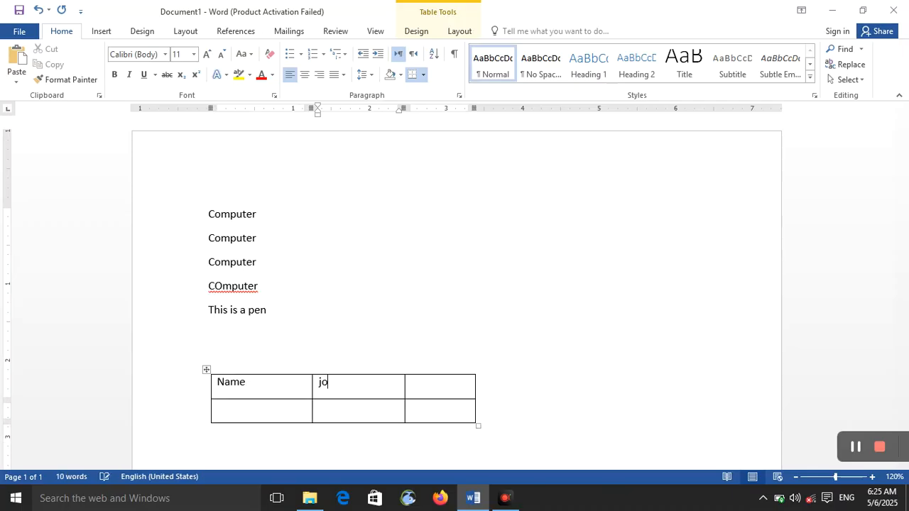
type("b")
key("Return")
key("BackSpace")
key("Tab")
type("salary")
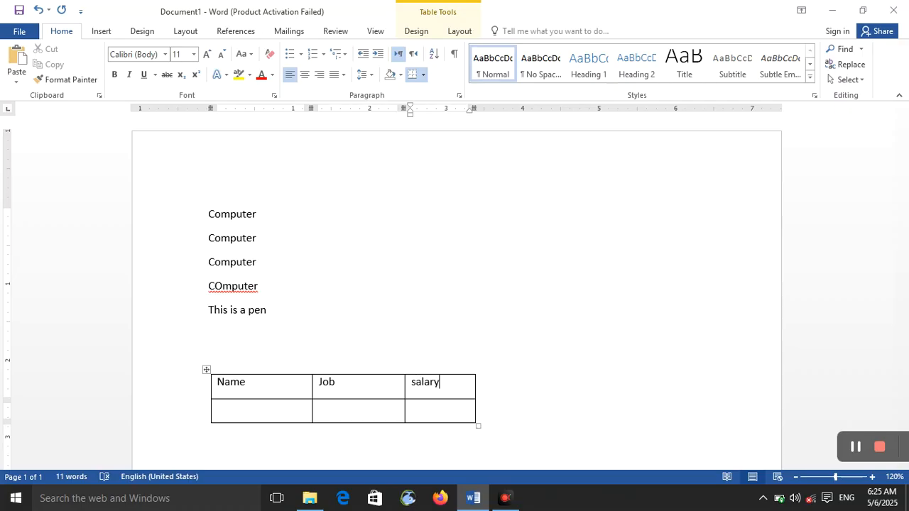
key("Return")
key("BackSpace")
Check the AutoCorrect markers on the Name, Job and Salary header cells.
left_click(239, 388)
mouse_move(223, 392)
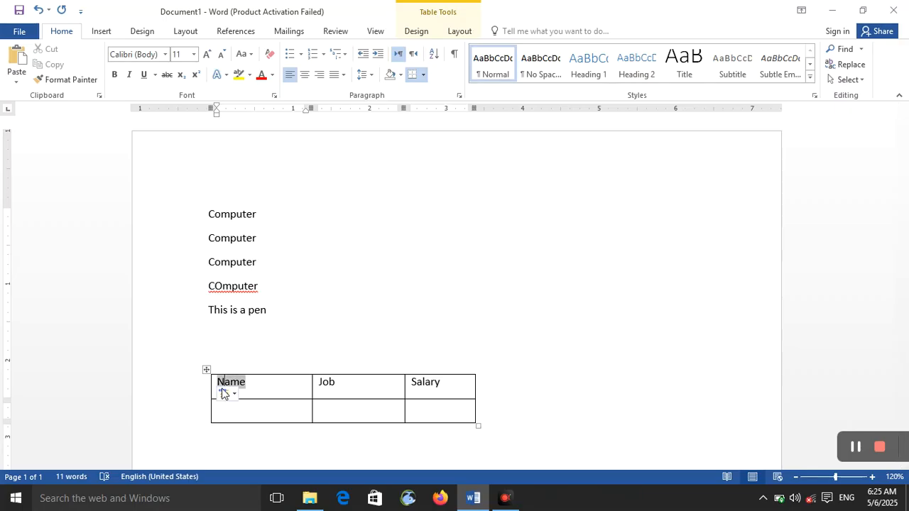
left_click(225, 384)
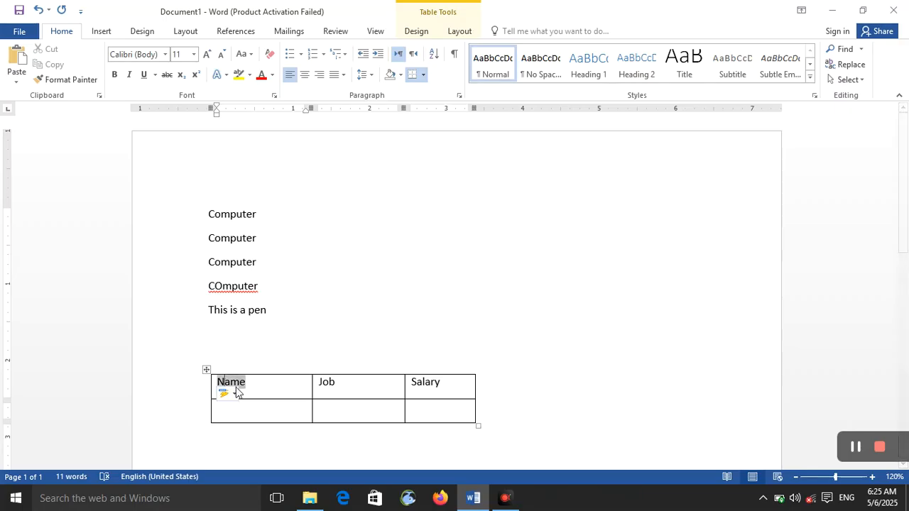
left_click(342, 383)
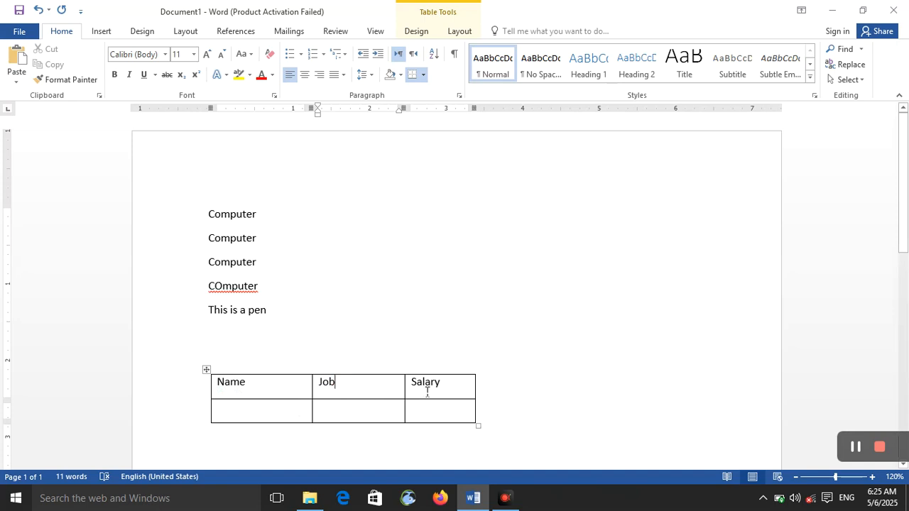
mouse_move(420, 391)
Review the "Capitalize names of days" option in the AutoCorrect settings and return to the document.
left_click(20, 31)
left_click(75, 331)
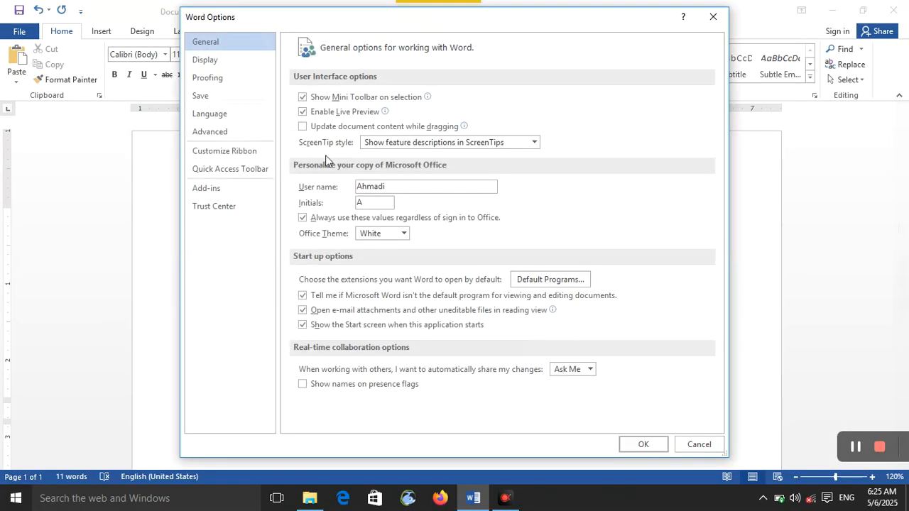
left_click(249, 77)
left_click(546, 99)
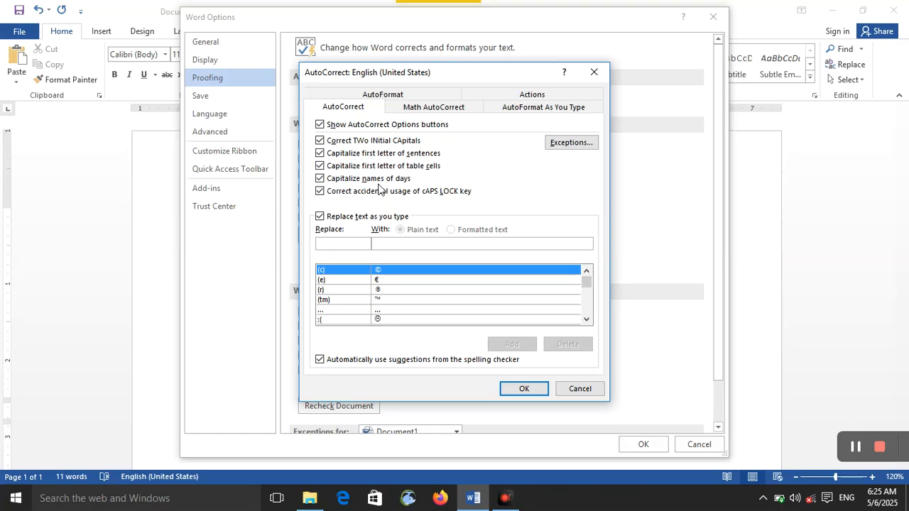
left_click(520, 388)
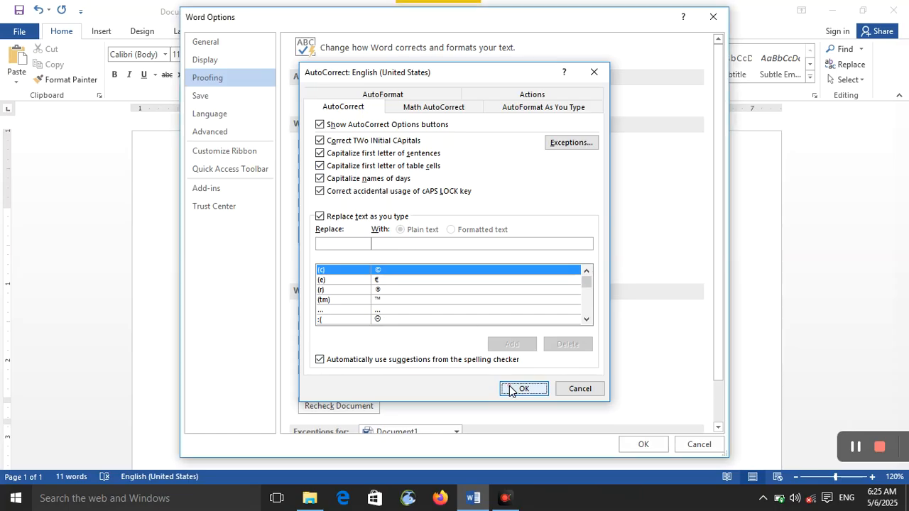
left_click(627, 449)
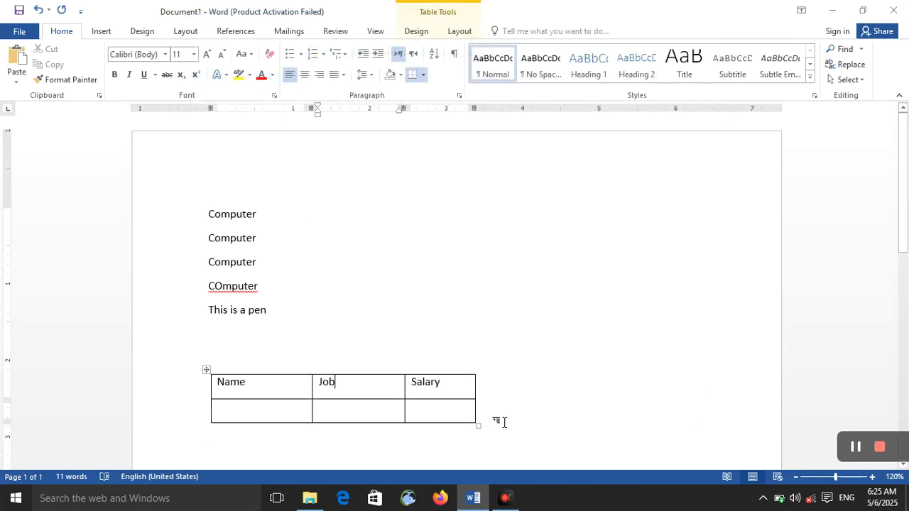
Enter "monday" and "sunday" in lowercase on separate lines below the table.
left_click(400, 434)
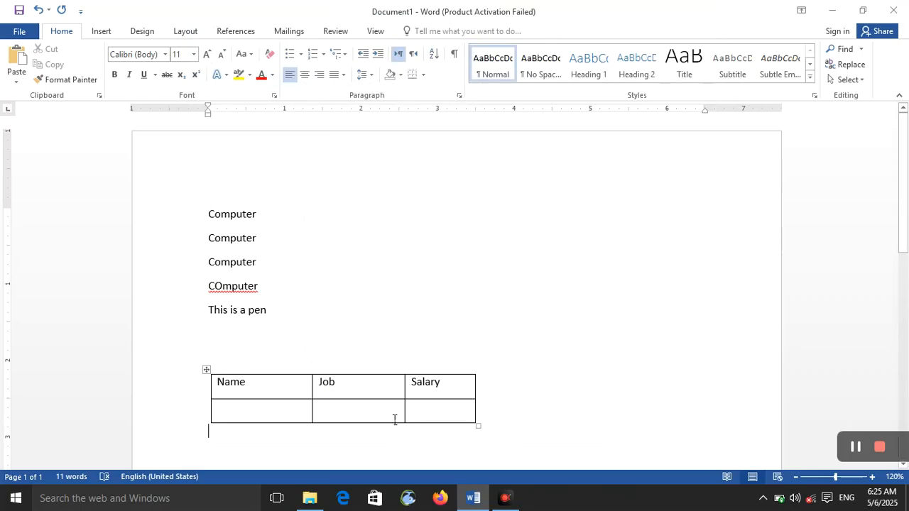
type("mo")
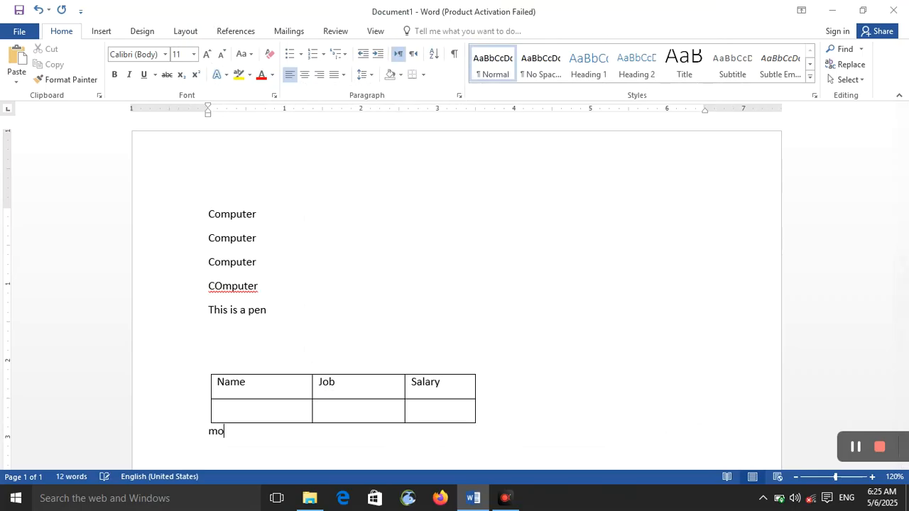
type("nday")
key("Return")
type("sunday")
key("Return")
type("'")
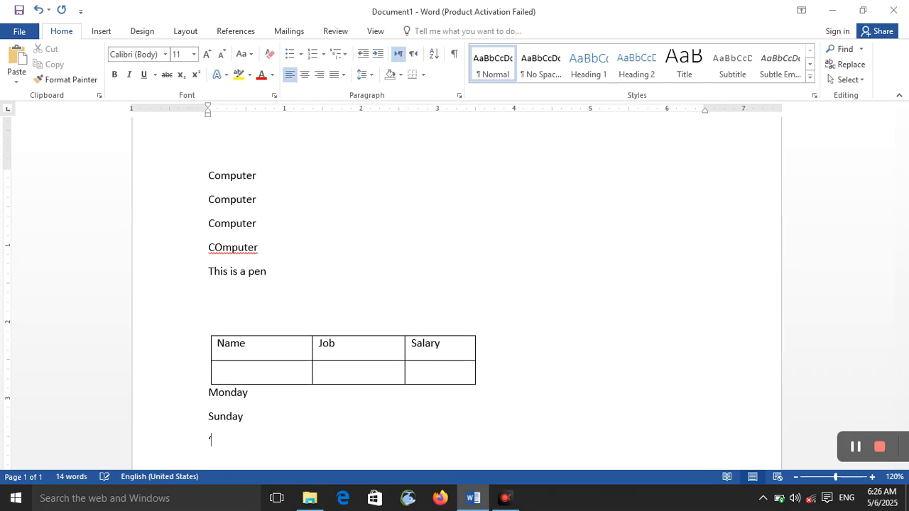
key("BackSpace")
left_click(394, 420)
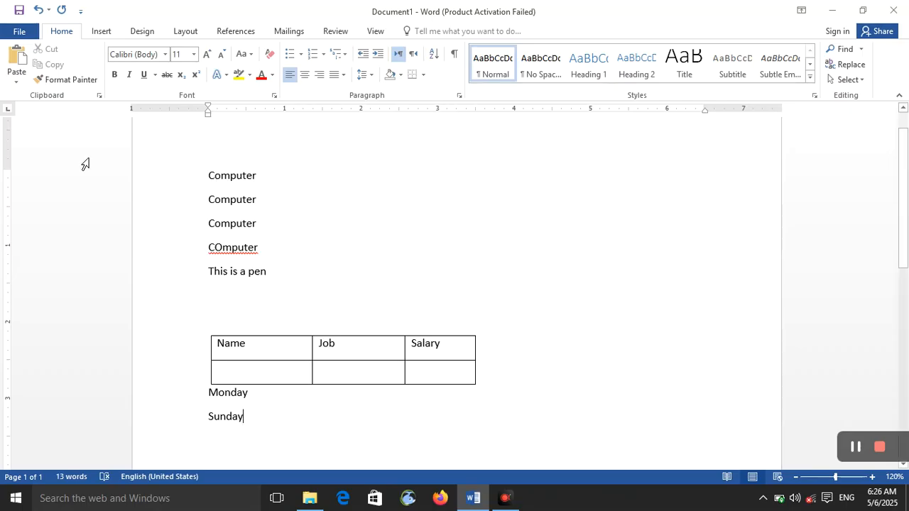
Review the "Correct accidental usage of cAPS LOCK key" option in the AutoCorrect settings and return to the document.
left_click(11, 31)
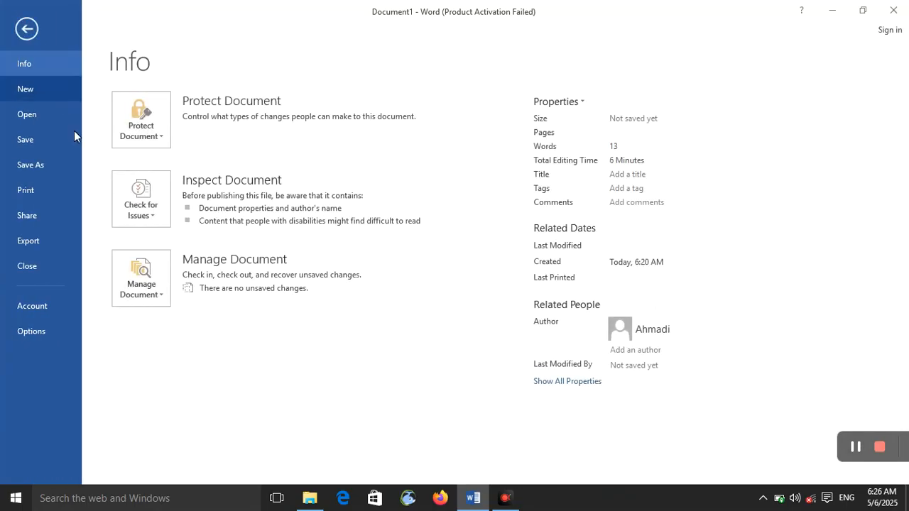
left_click(52, 338)
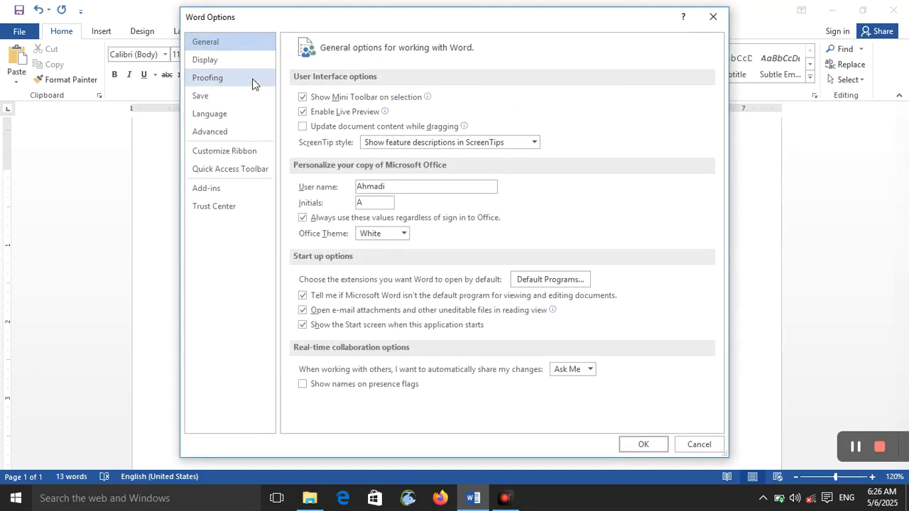
left_click(253, 78)
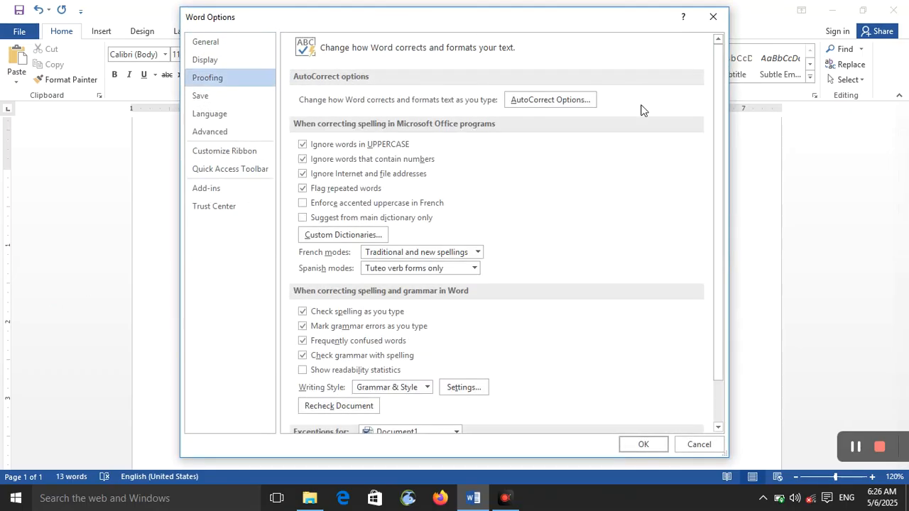
left_click(522, 98)
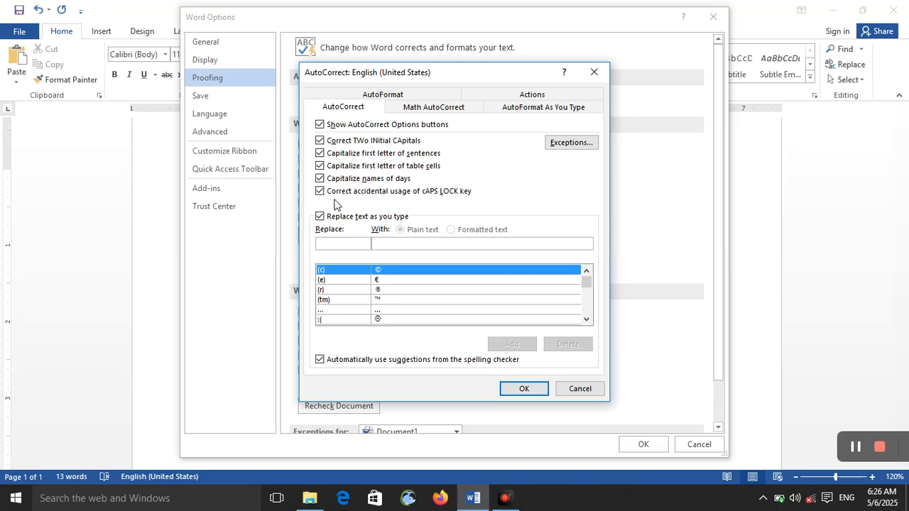
left_click(543, 389)
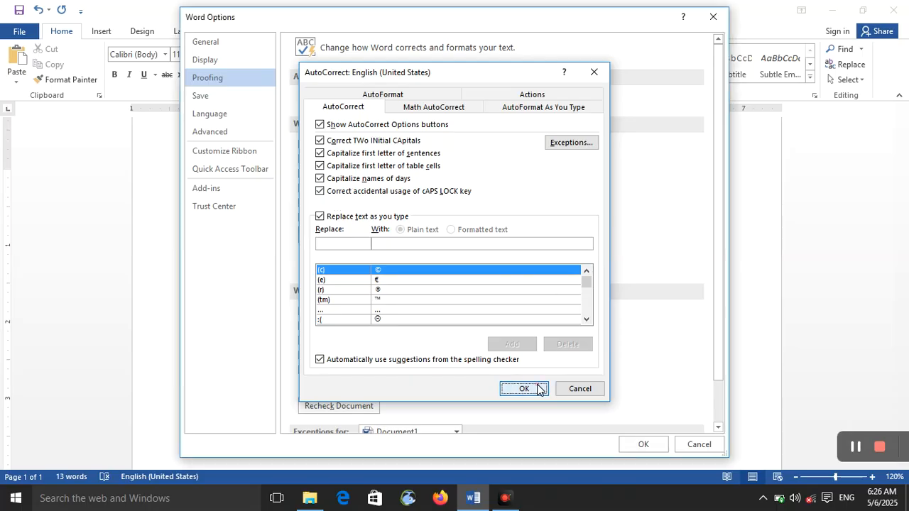
left_click(643, 445)
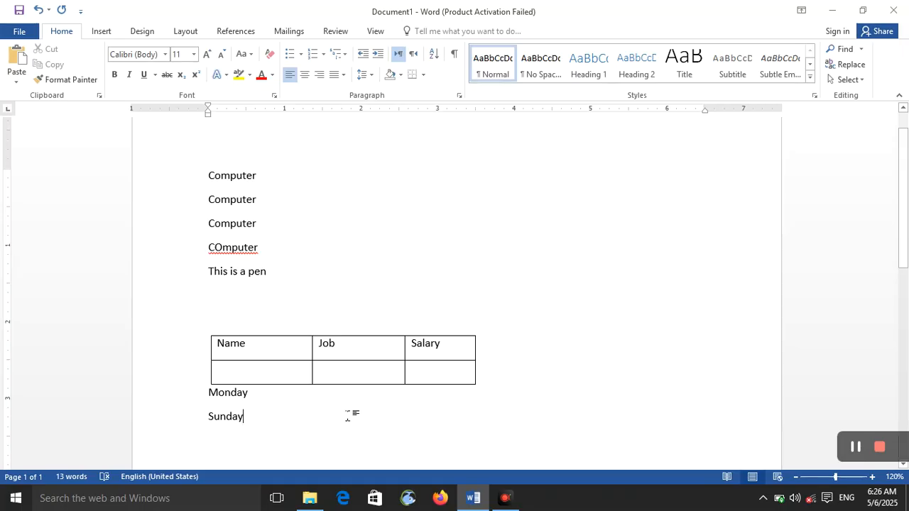
Enter "cOMPUTER" on a new line below Sunday and start another line.
key("Return")
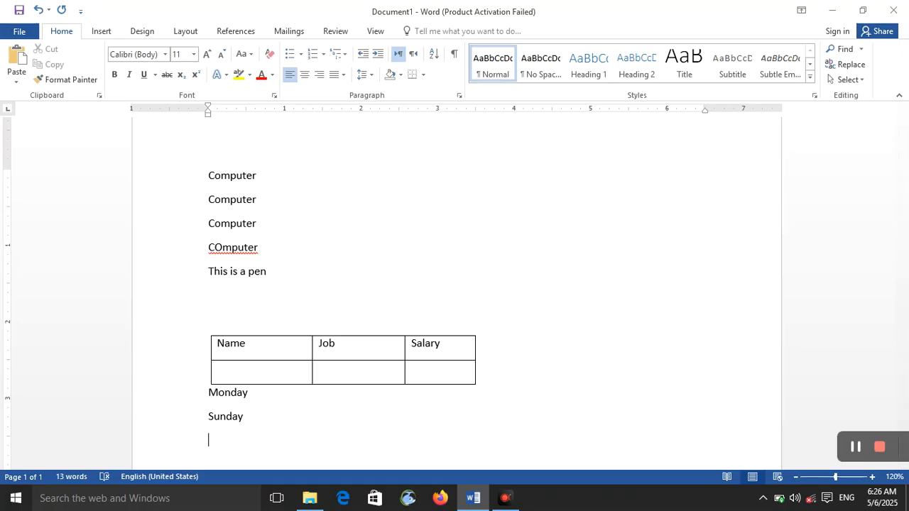
type("cOMPUTER")
key("Return")
Open the exceptions list of the AutoCorrect capitalization settings.
left_click(19, 31)
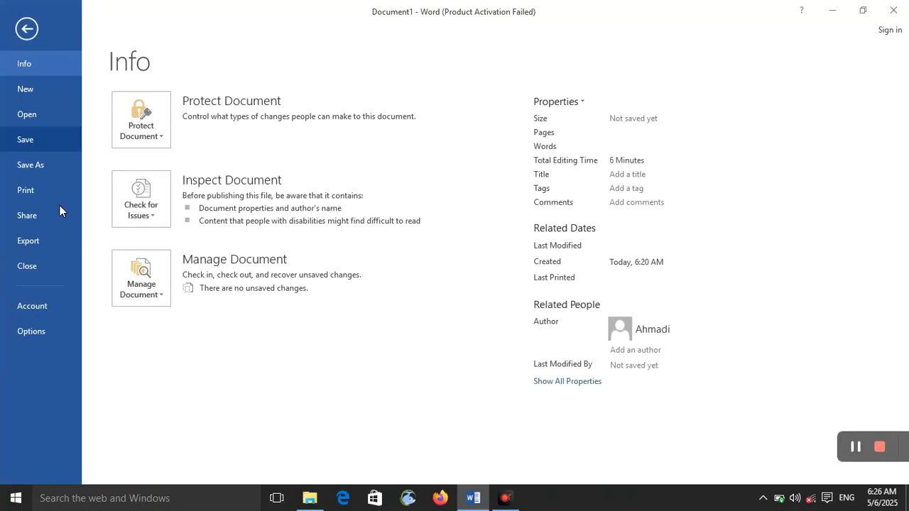
left_click(75, 336)
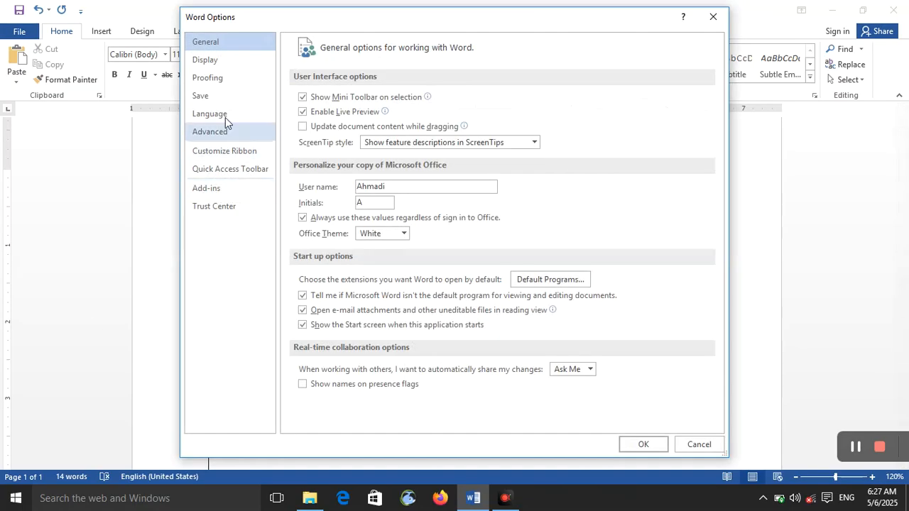
left_click(249, 81)
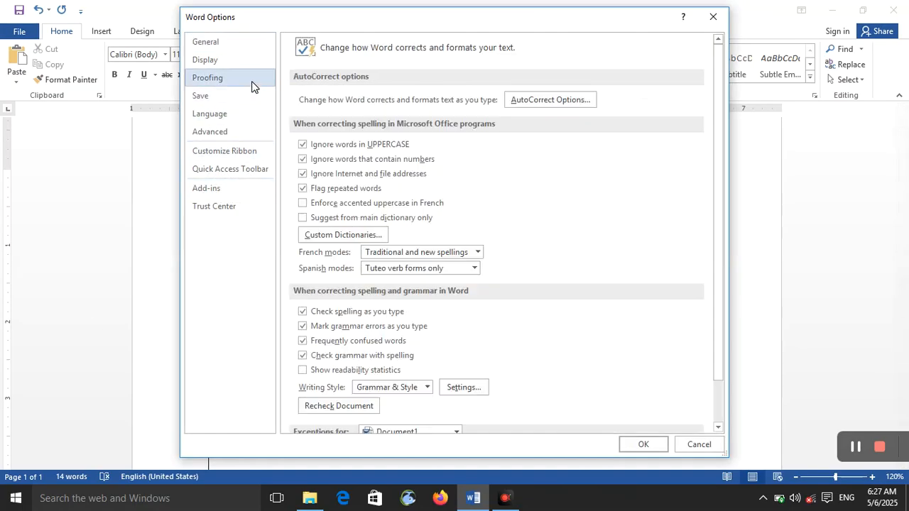
left_click(550, 99)
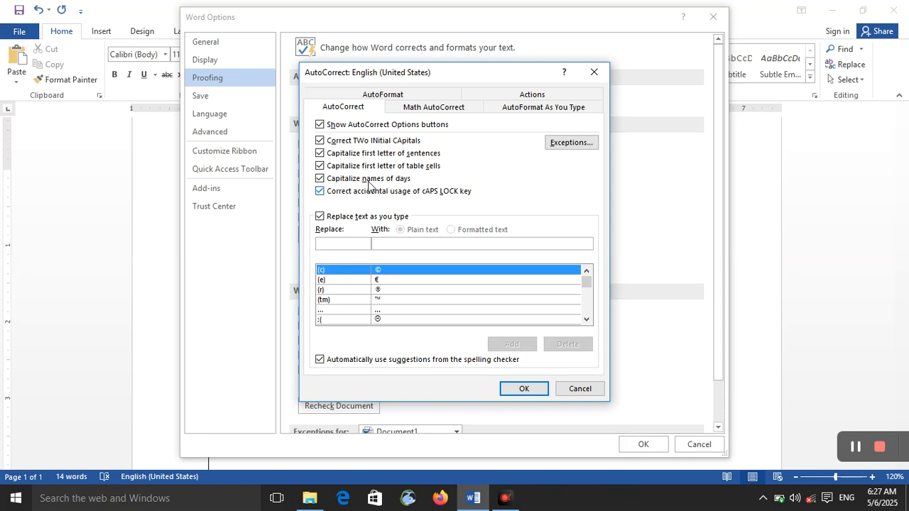
left_click(569, 144)
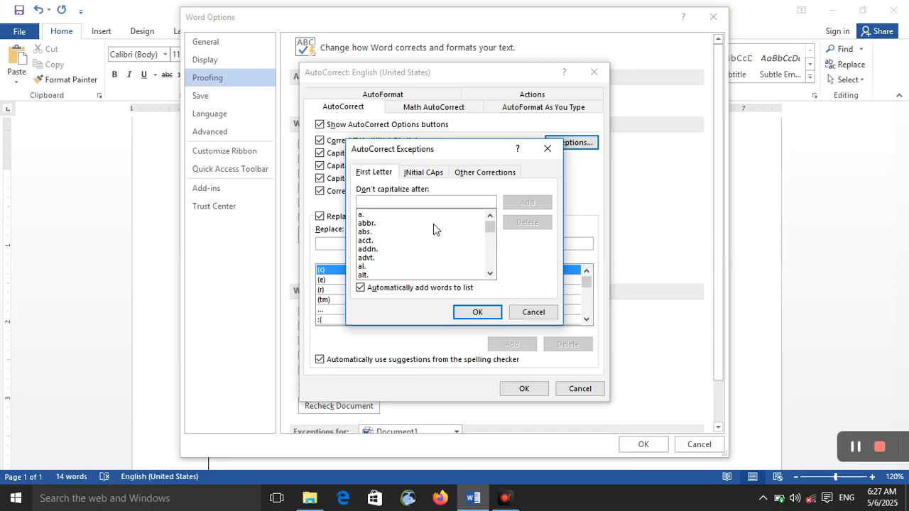
Add "bbc" to the First Letter exceptions and confirm the AutoCorrect and Word options.
left_click(426, 250)
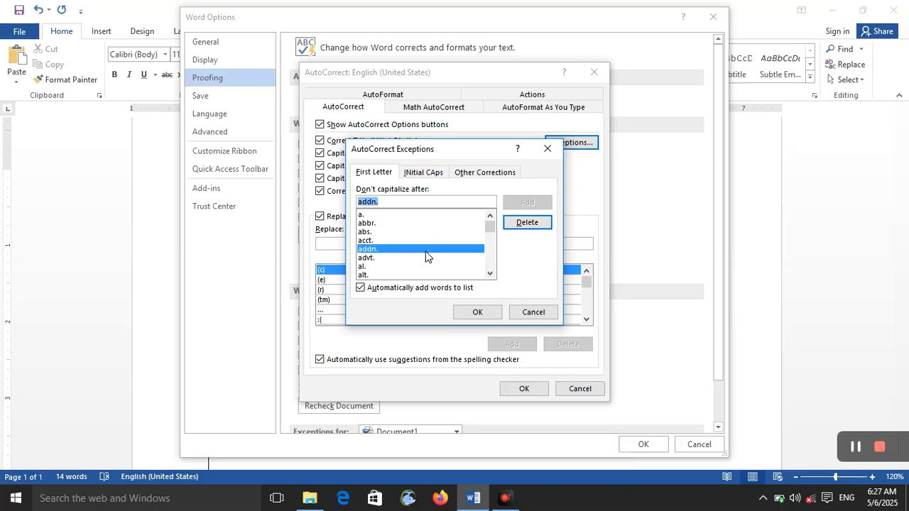
left_click(426, 202)
key("BackSpace")
key("BackSpace")
key("BackSpace")
key("BackSpace")
key("BackSpace")
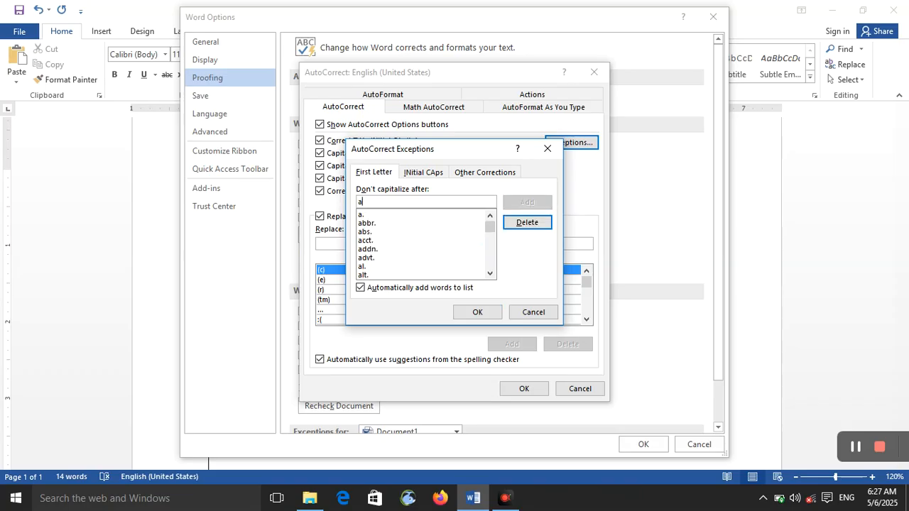
type("bb")
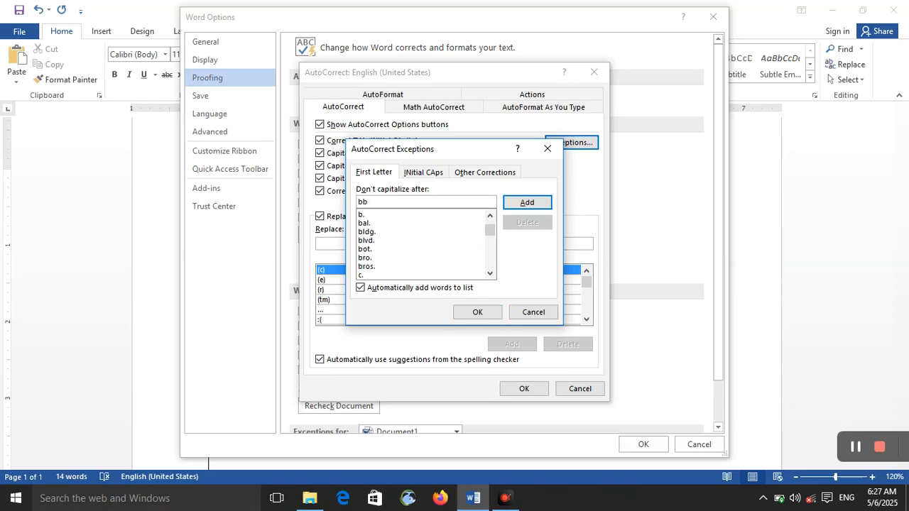
left_click(525, 203)
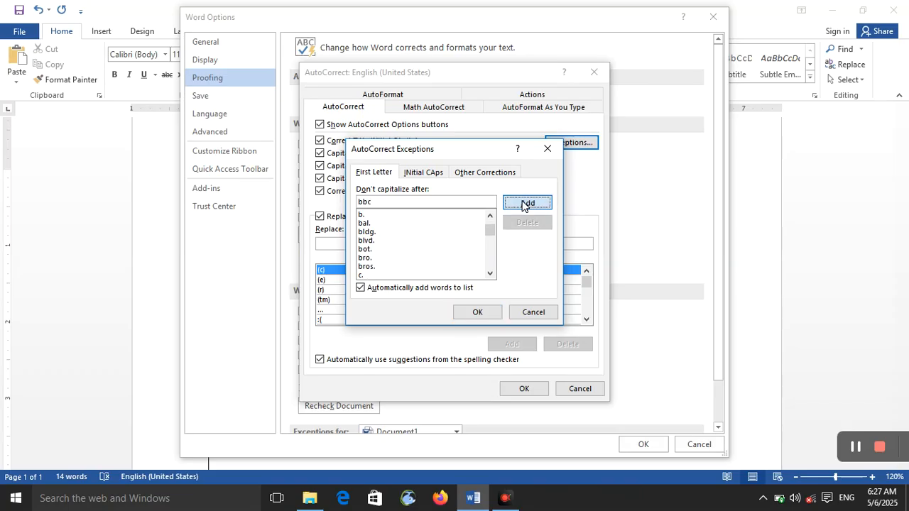
left_click(487, 313)
left_click(523, 388)
left_click(643, 444)
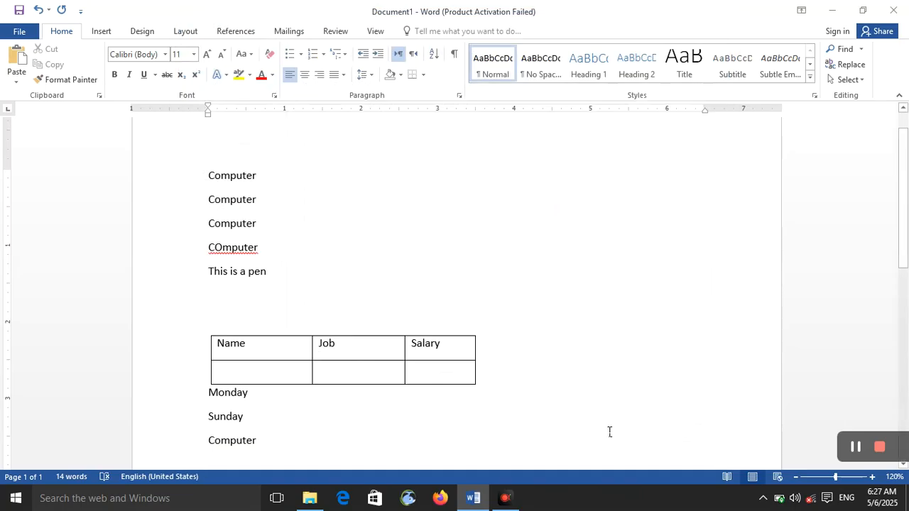
Try entering "bbc" on the line below the last Computer and erase it.
type("bbc")
key("BackSpace")
key("BackSpace")
key("BackSpace")
key("BackSpace")
Turn off "Correct TWo INitial CApitals" in the AutoCorrect settings and confirm the options.
left_click(19, 32)
left_click(58, 337)
left_click(229, 78)
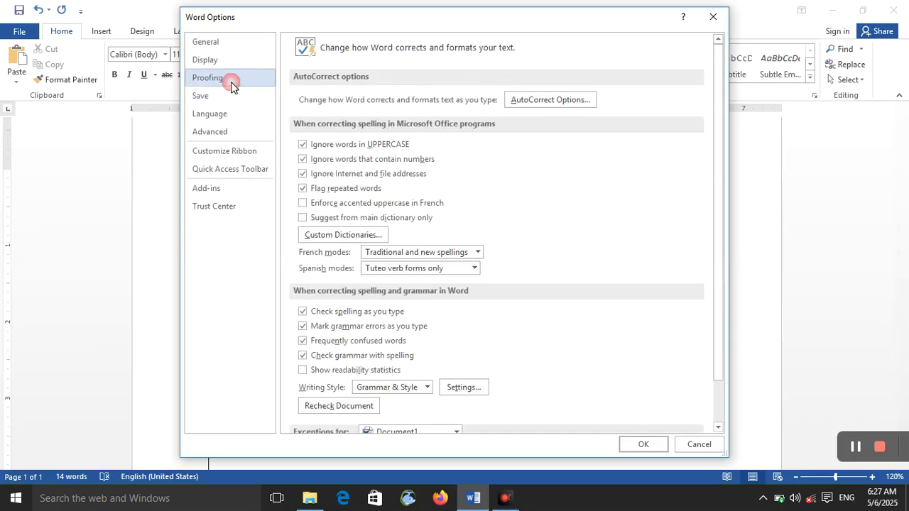
left_click(533, 94)
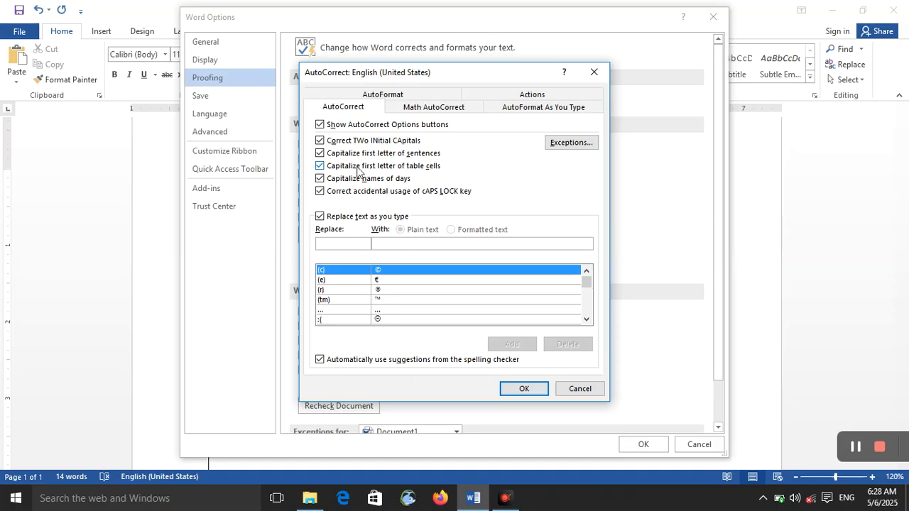
left_click(333, 145)
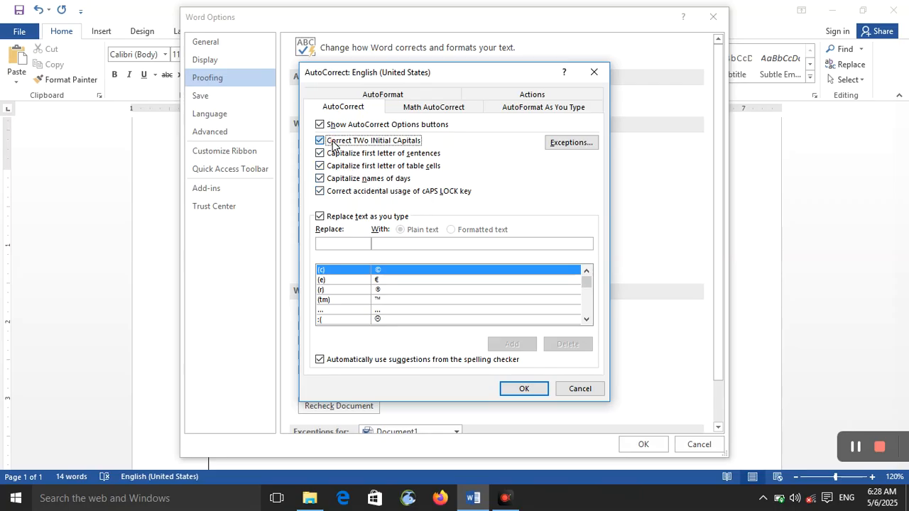
left_click(523, 389)
left_click(632, 443)
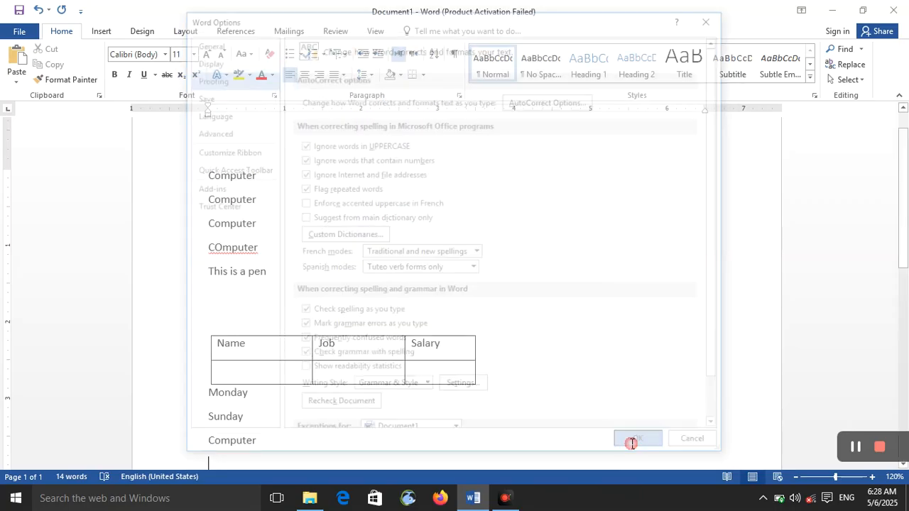
Enter "bbc" in lowercase on the line below the last Computer.
type("bbc")
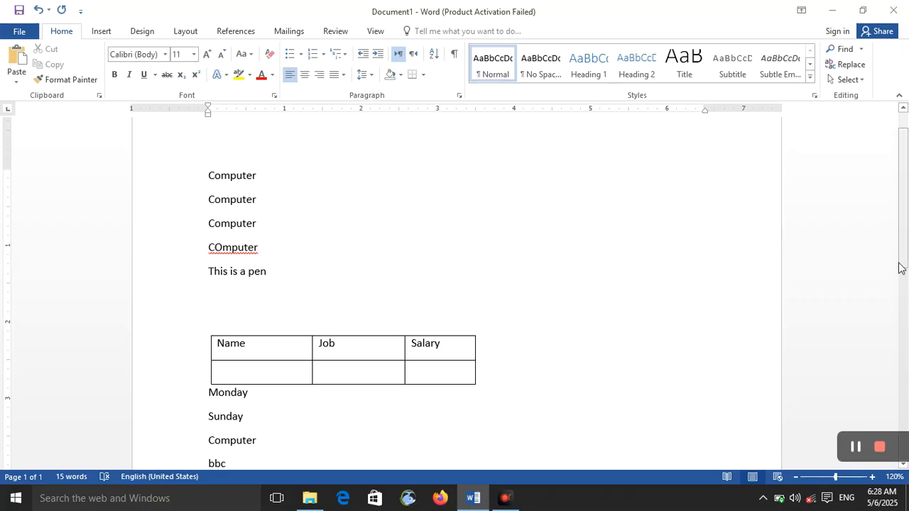
scroll(905, 256, "down", 5)
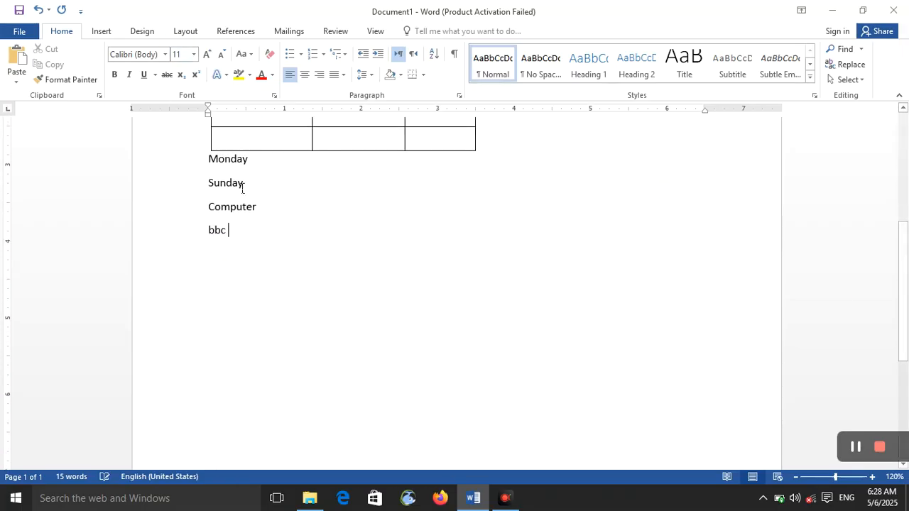
Turn "Correct TWo INitial CApitals" back on in the AutoCorrect settings.
left_click(19, 31)
left_click(29, 342)
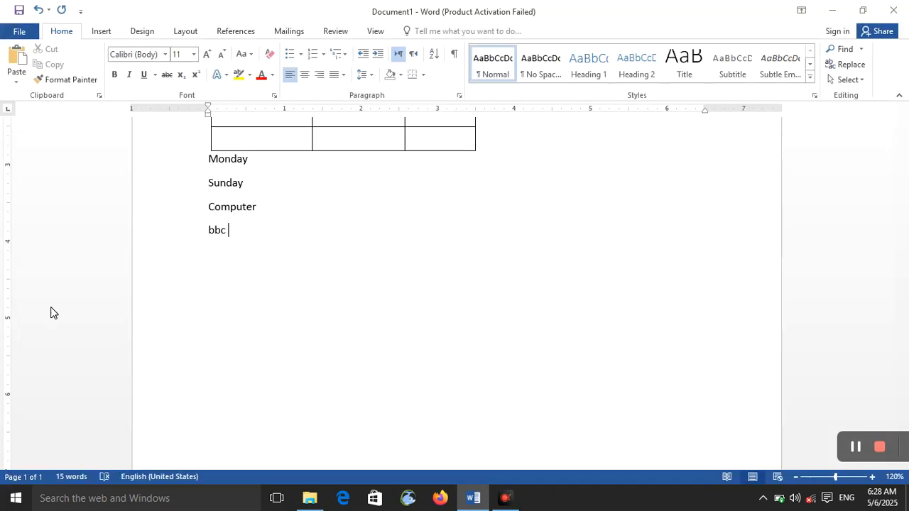
left_click(213, 80)
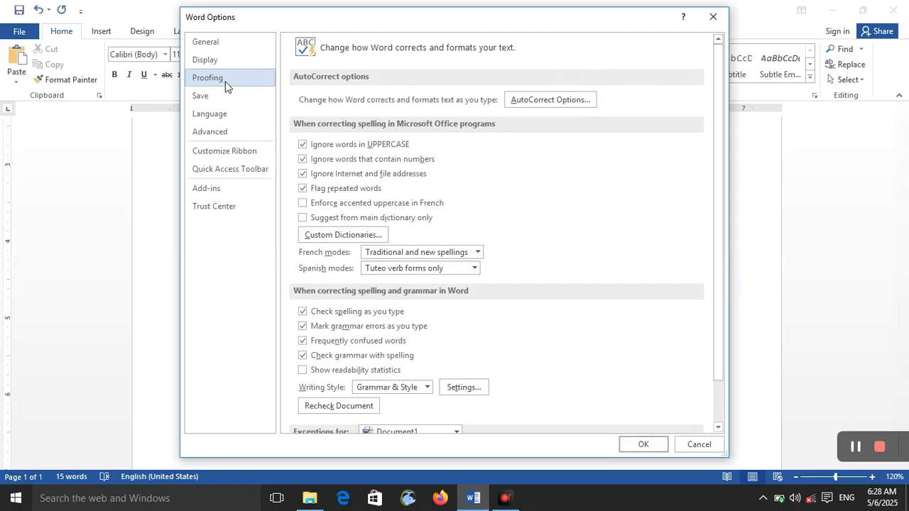
left_click(569, 97)
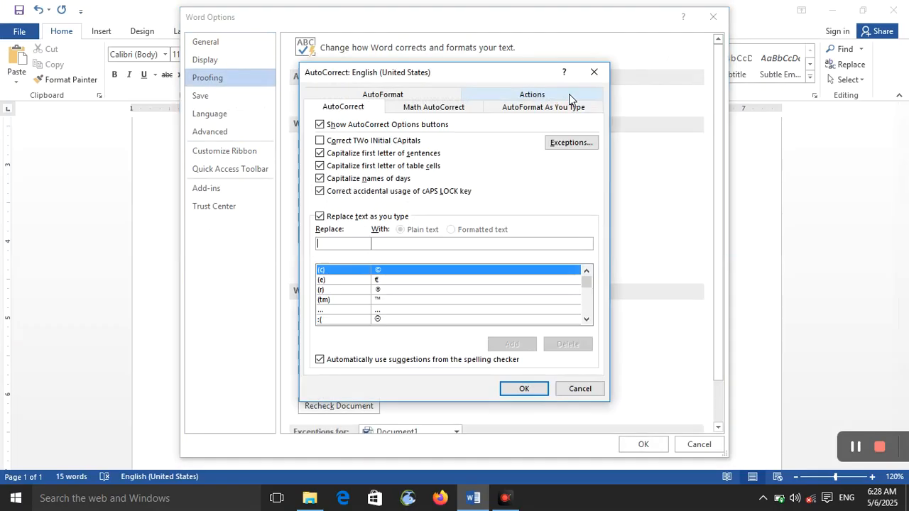
left_click(348, 143)
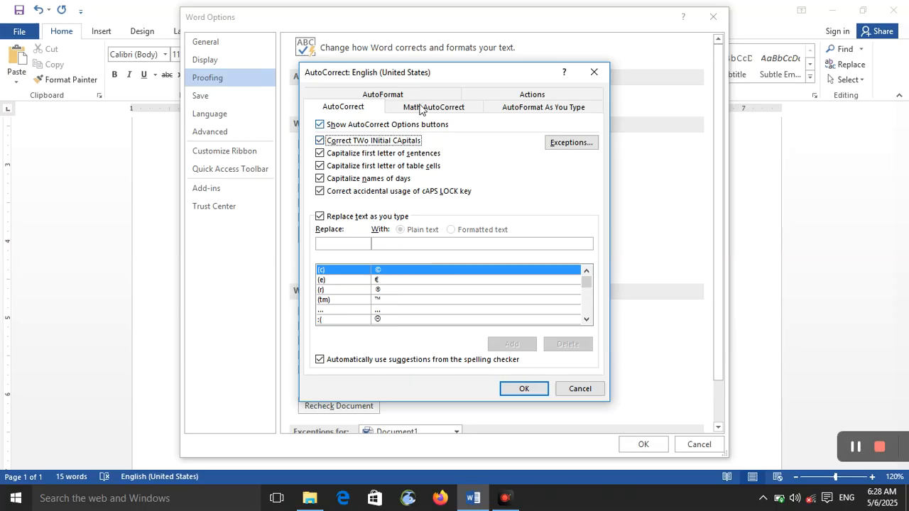
Find the "bbc." entry in the First Letter AutoCorrect exceptions and delete it.
left_click(553, 143)
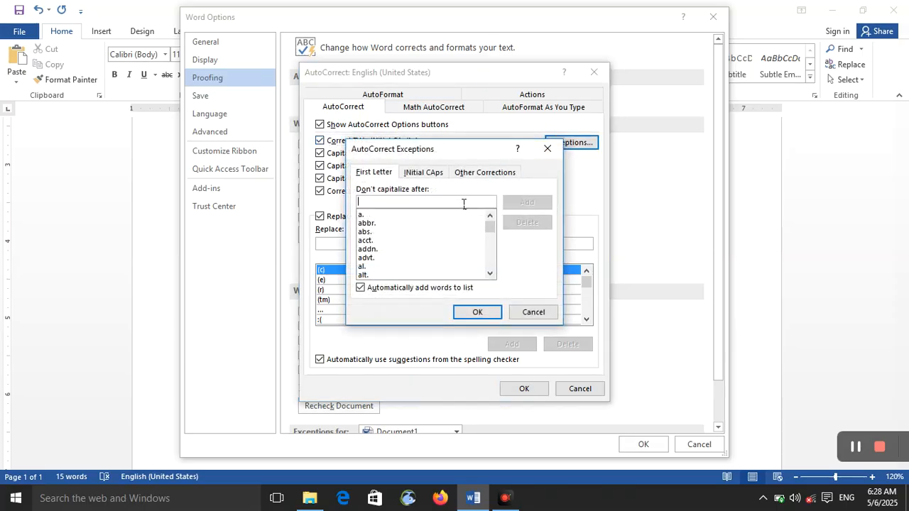
type("bb")
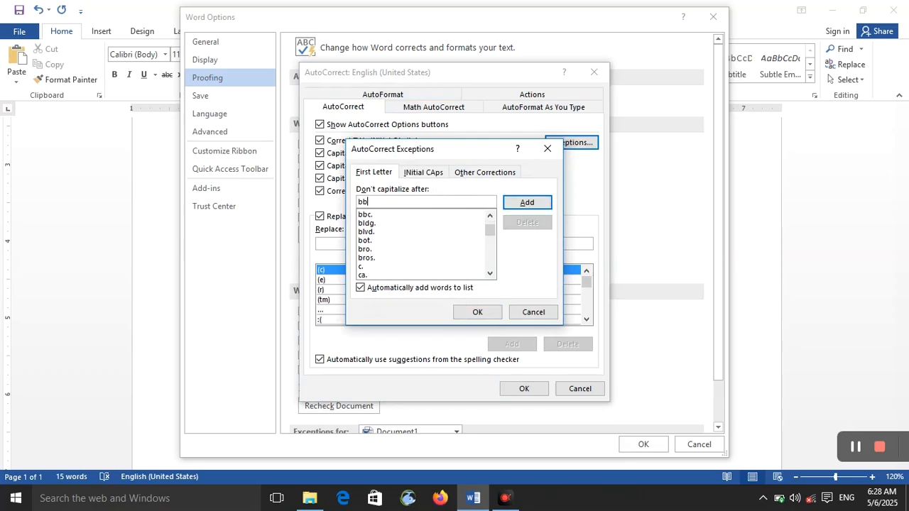
type("c")
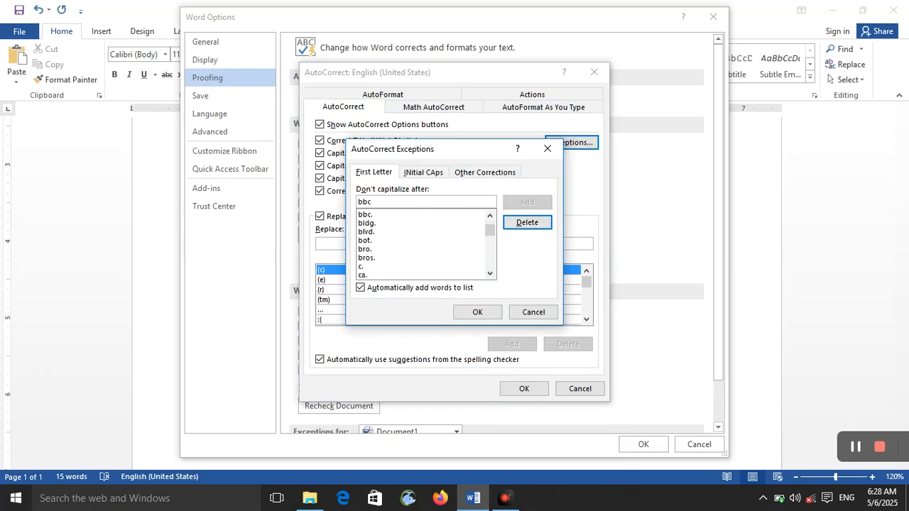
left_click(399, 215)
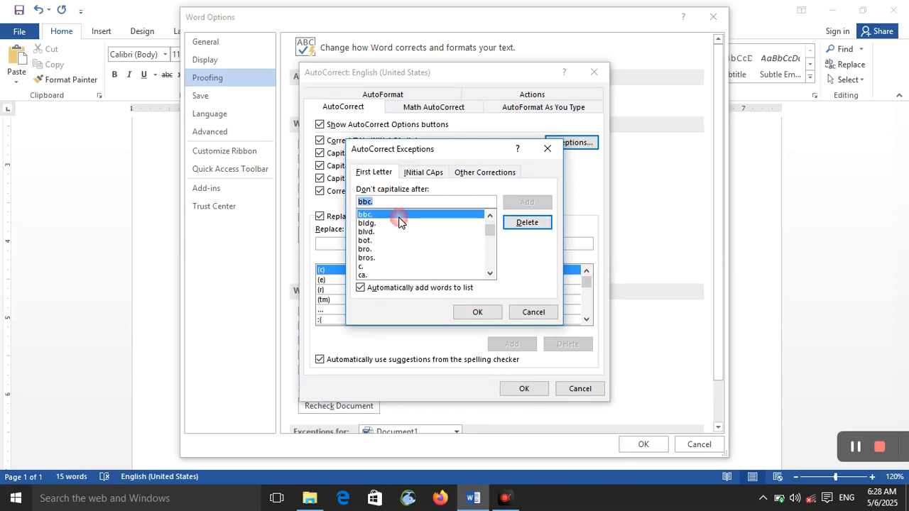
left_click(517, 224)
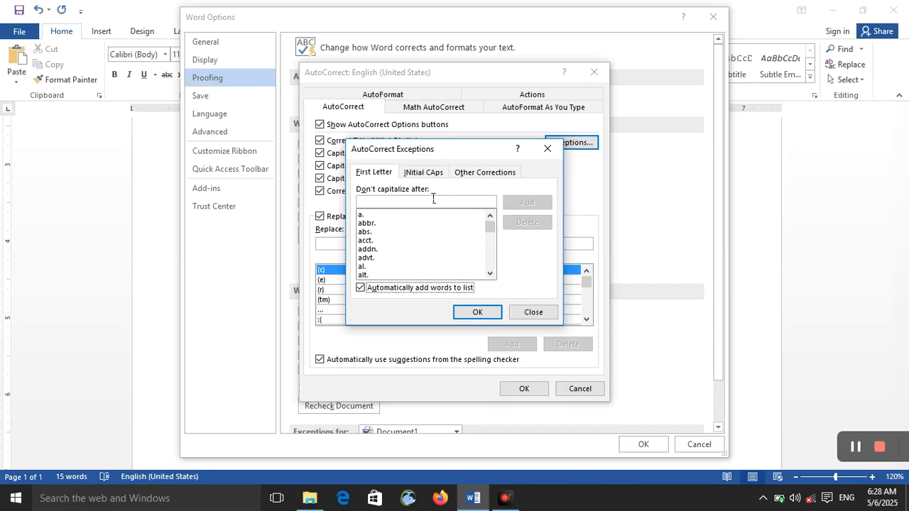
left_click(390, 292)
Review the INitial CAps exceptions and delete the "SUlan" entry.
left_click(423, 176)
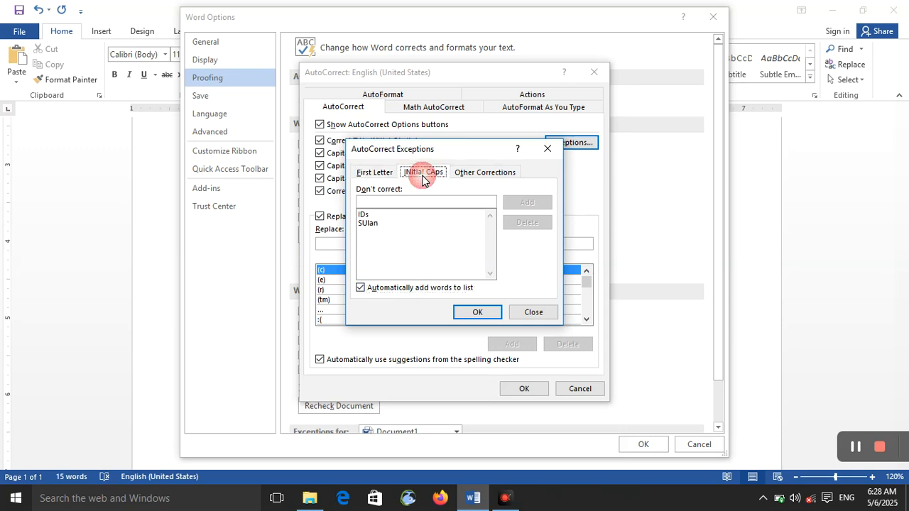
left_click(415, 223)
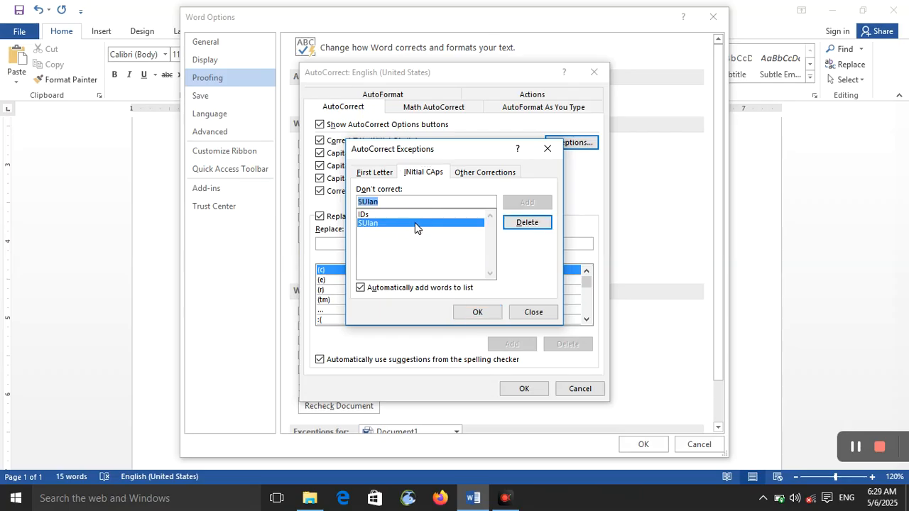
left_click(415, 214)
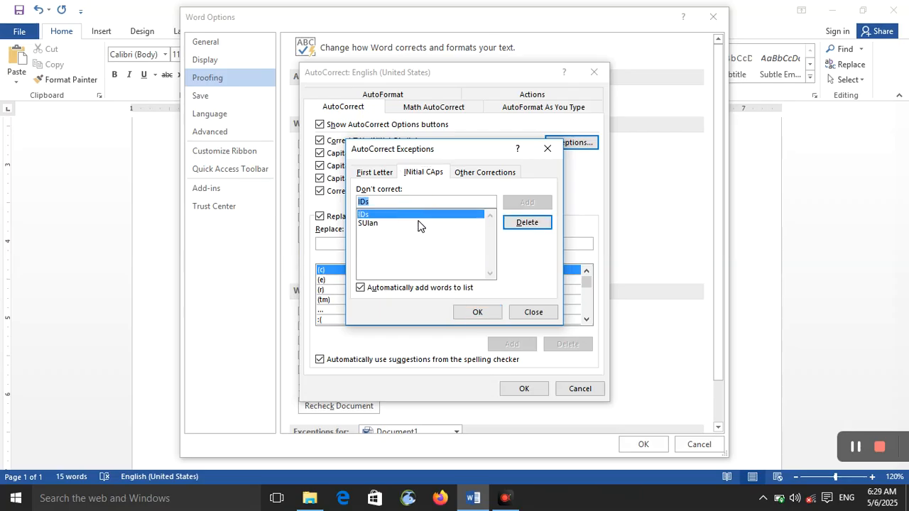
left_click(417, 225)
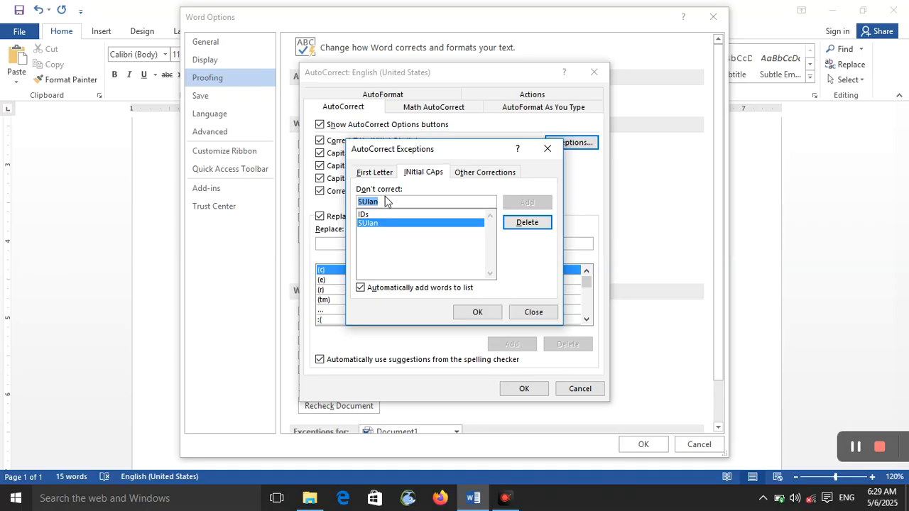
left_click(384, 213)
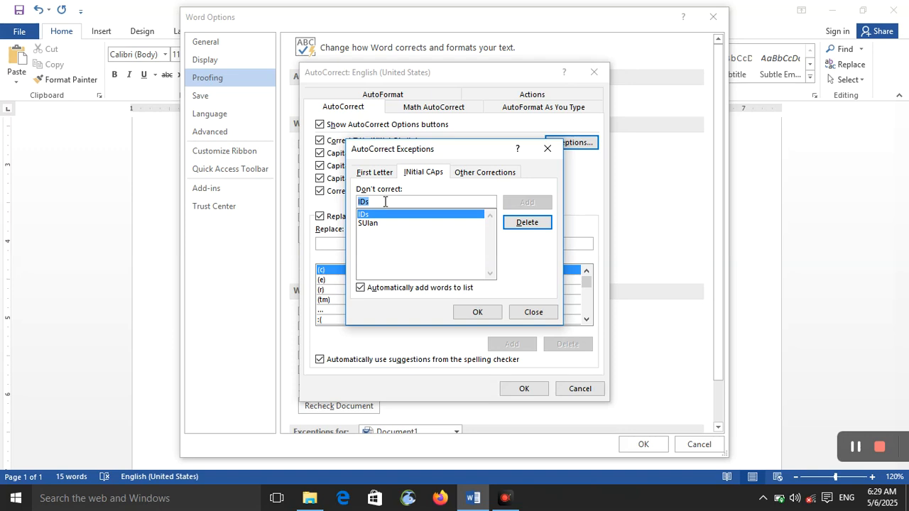
left_click(390, 223)
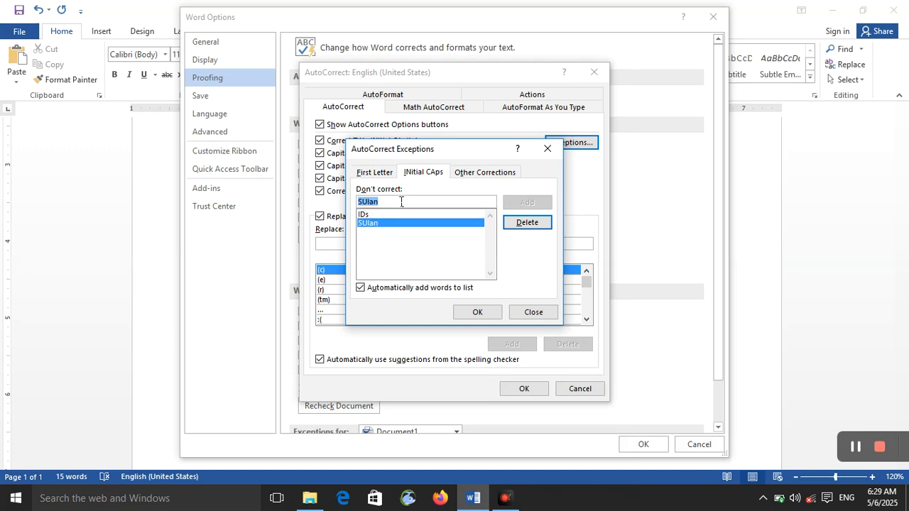
left_click(526, 225)
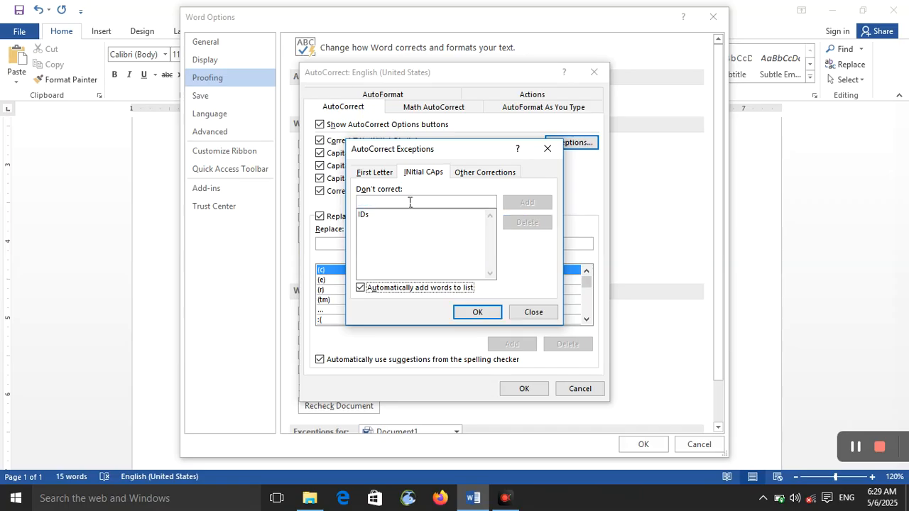
Add "afg" to the Other Corrections exceptions, then enter "afg" on a new line below "bbc".
left_click(478, 174)
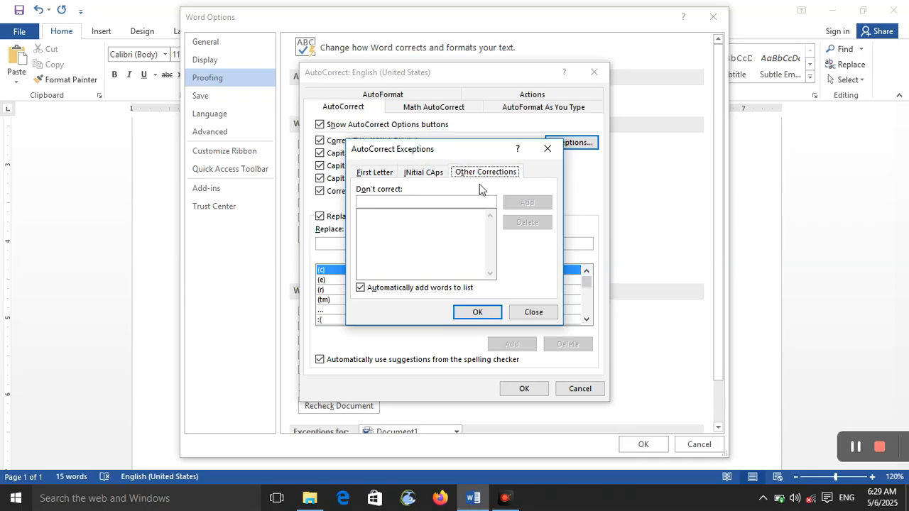
left_click(426, 202)
type("afg")
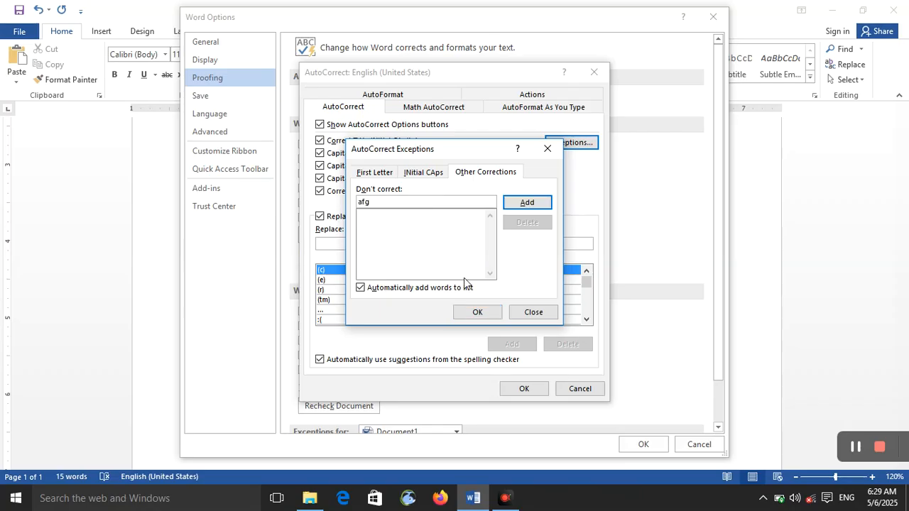
left_click(522, 202)
left_click(472, 313)
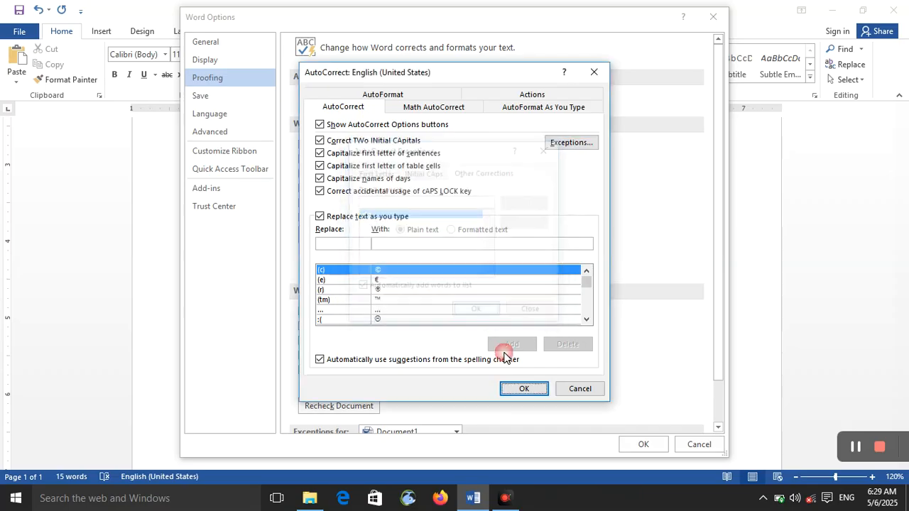
left_click(524, 389)
left_click(643, 445)
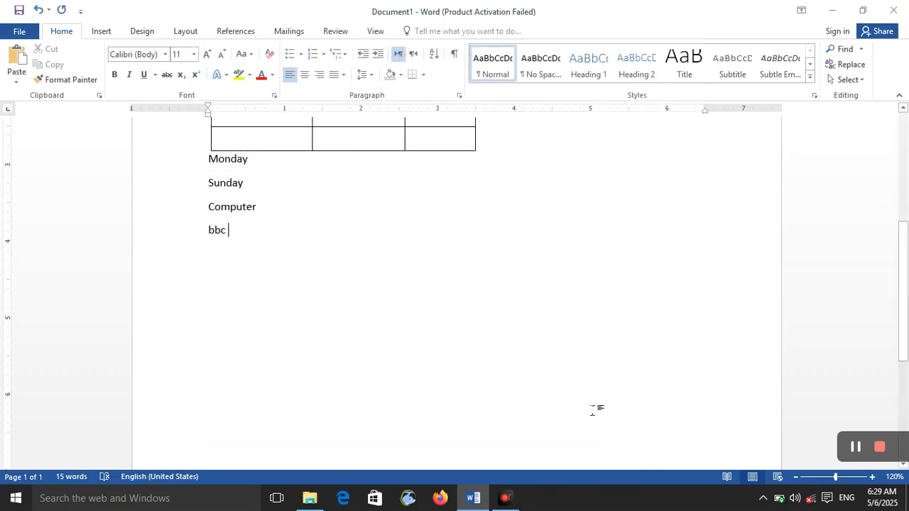
key("Return")
type("afg")
Delete the "afg" entry from the Other Corrections AutoCorrect exceptions, recheck the list and return to the document.
left_click(19, 33)
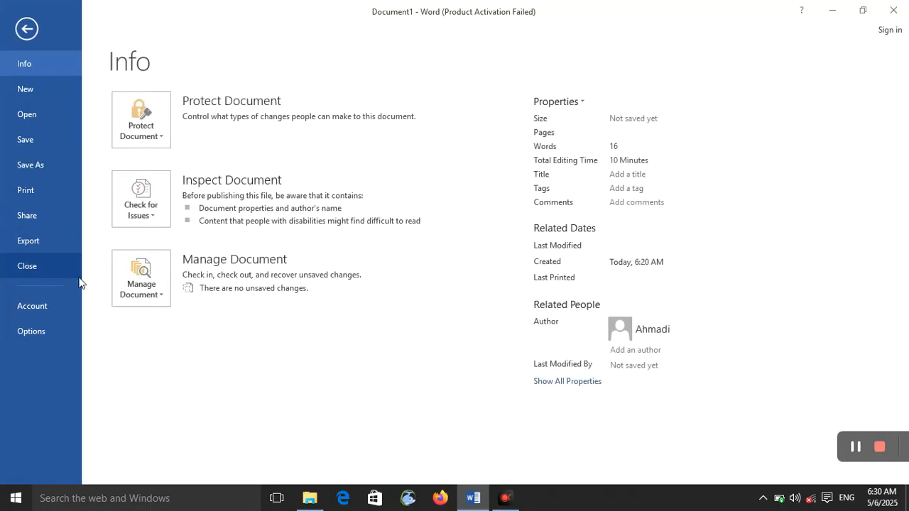
left_click(74, 328)
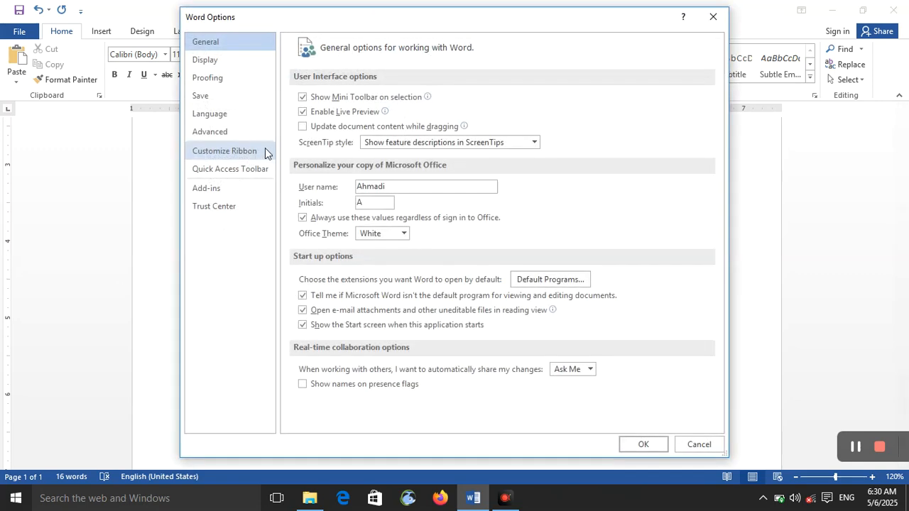
left_click(262, 79)
left_click(530, 98)
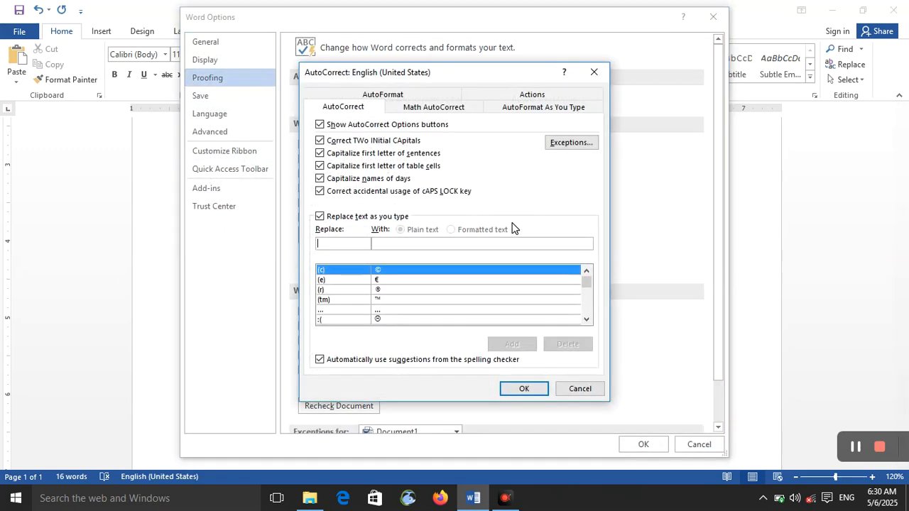
left_click(564, 144)
left_click(442, 217)
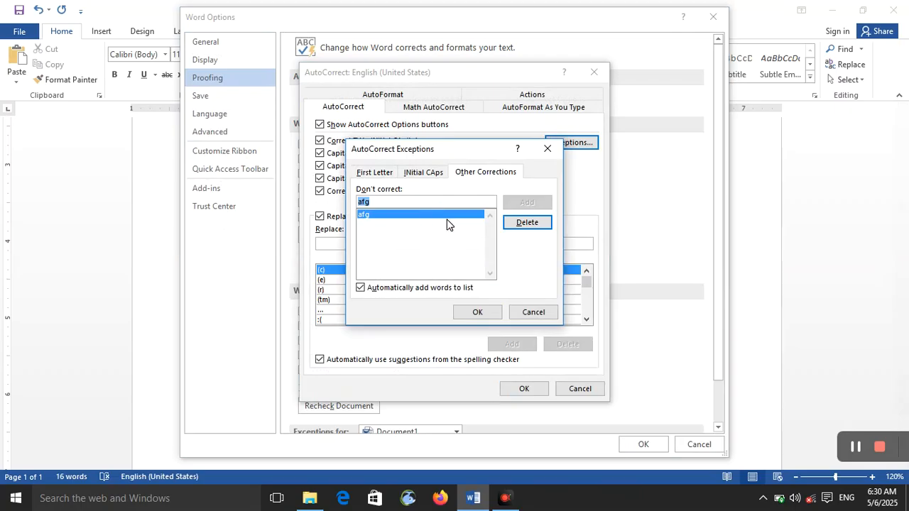
left_click(526, 223)
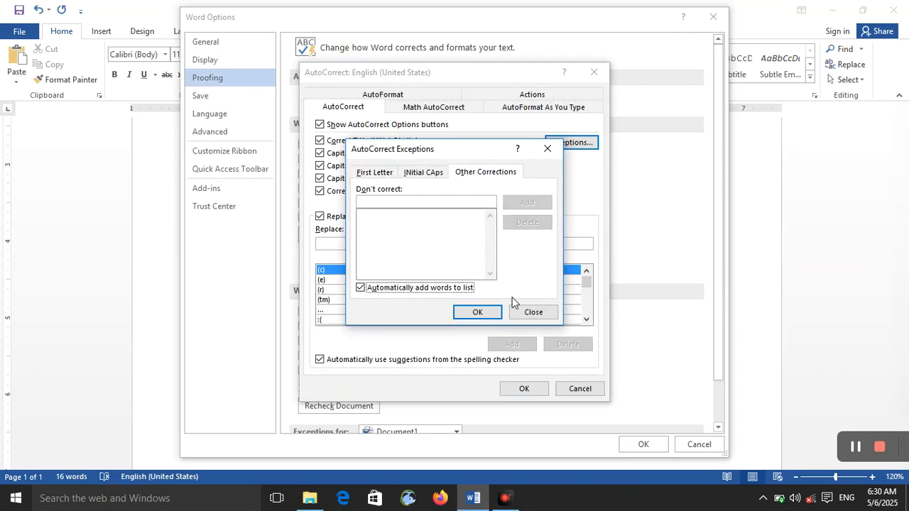
left_click(476, 311)
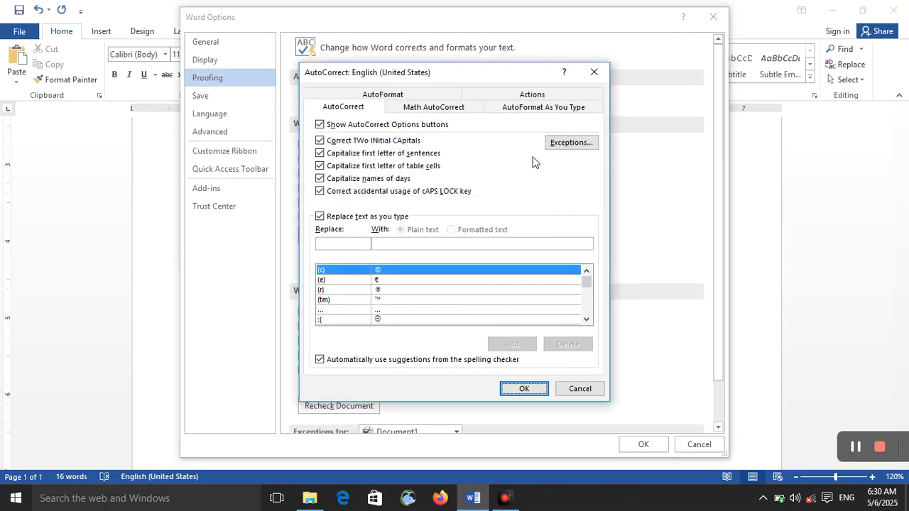
left_click(576, 142)
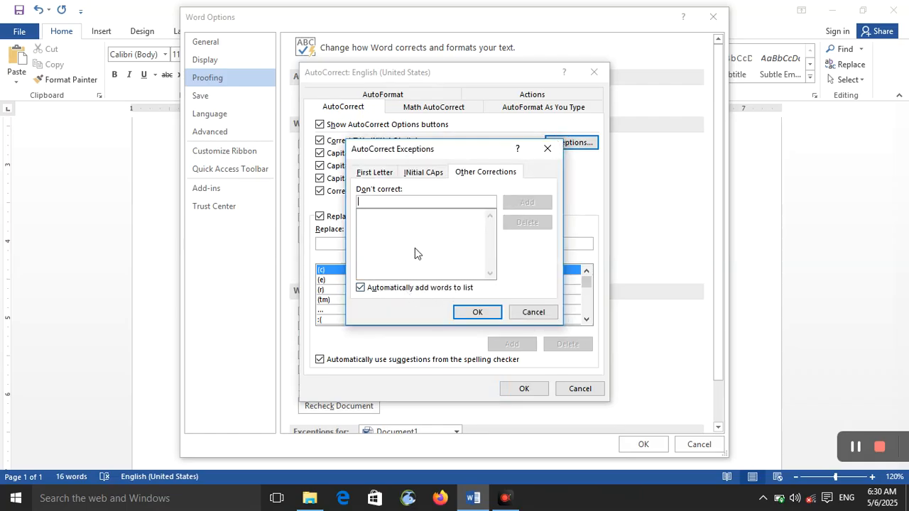
left_click(547, 149)
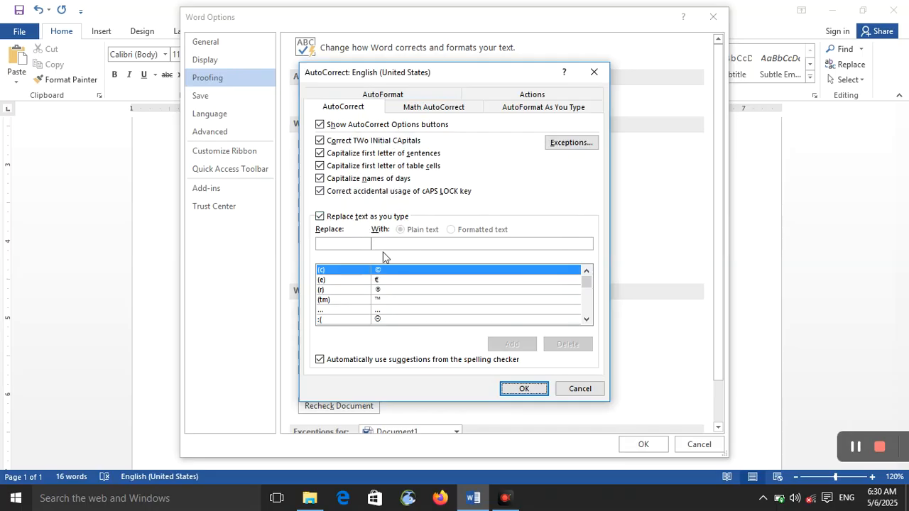
left_click(529, 391)
left_click(628, 445)
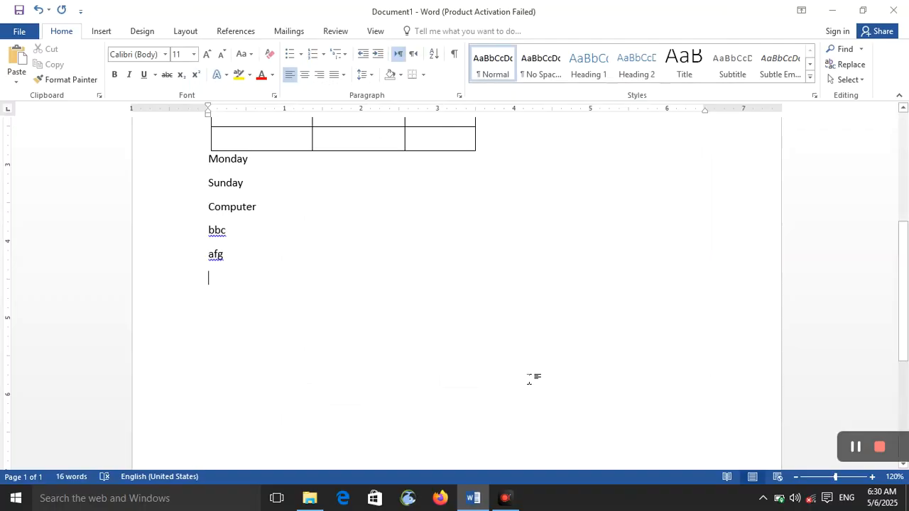
Generate one paragraph of sample text below "afg" with =rand(1) and copy that paragraph.
type("=rand")
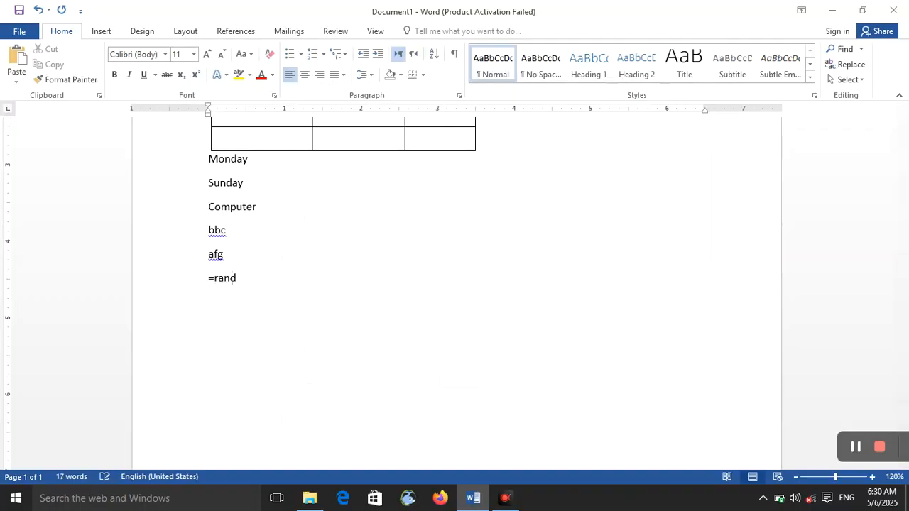
type("(1)")
key("Return")
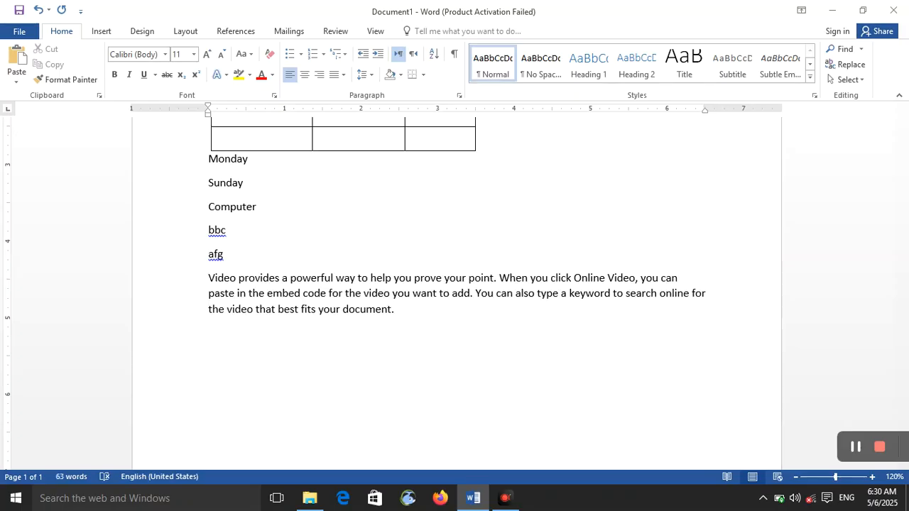
left_click_drag(392, 310, 205, 279)
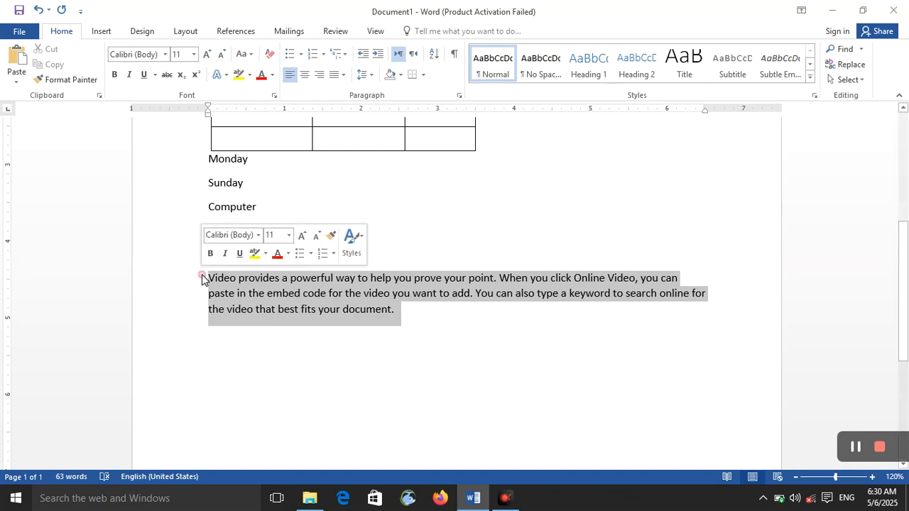
left_click(292, 330)
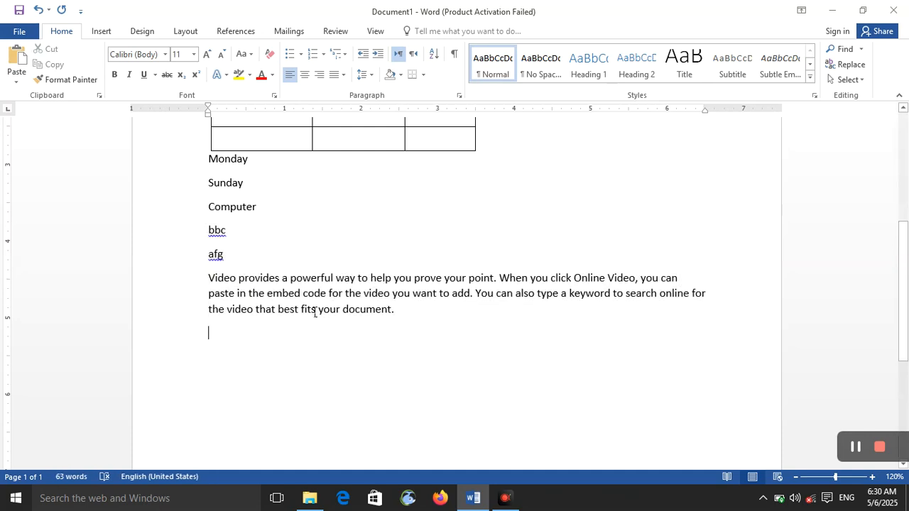
left_click_drag(394, 310, 199, 282)
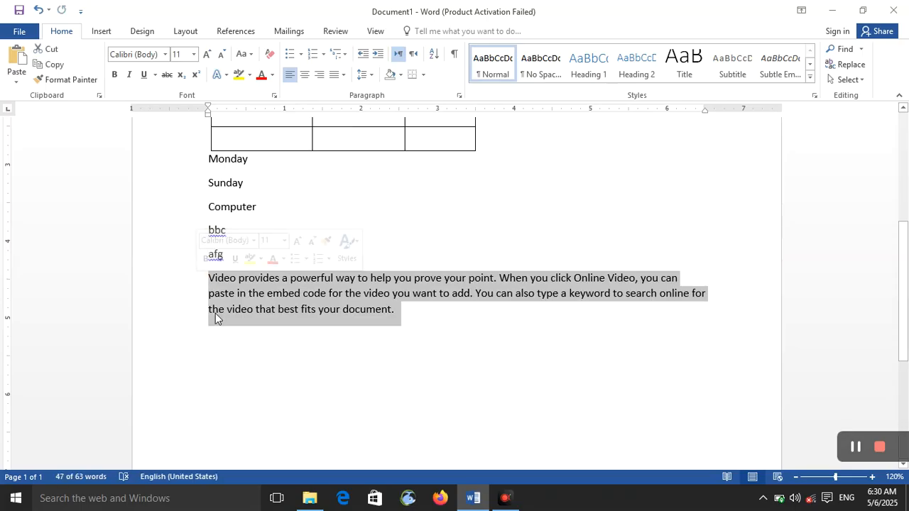
left_click(302, 357)
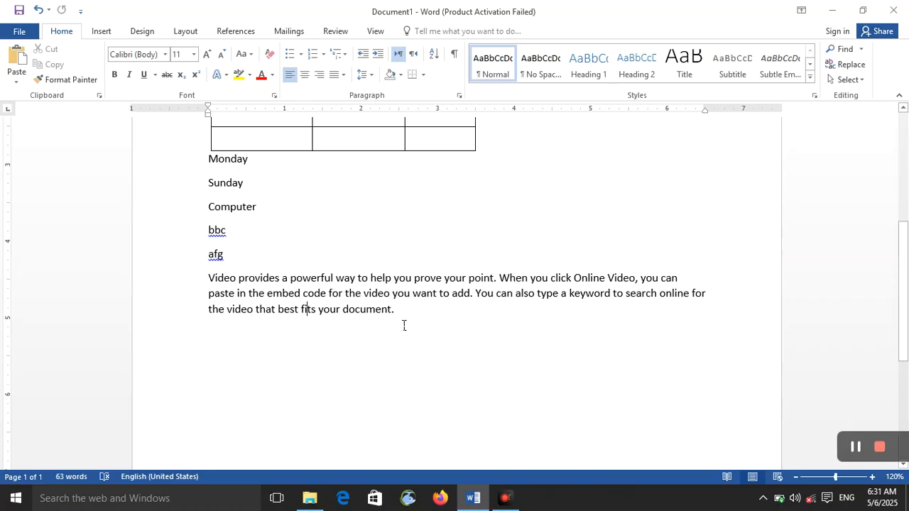
Add an AutoCorrect entry that replaces "khan" with the full sample paragraph as plain text.
left_click_drag(392, 309, 204, 285)
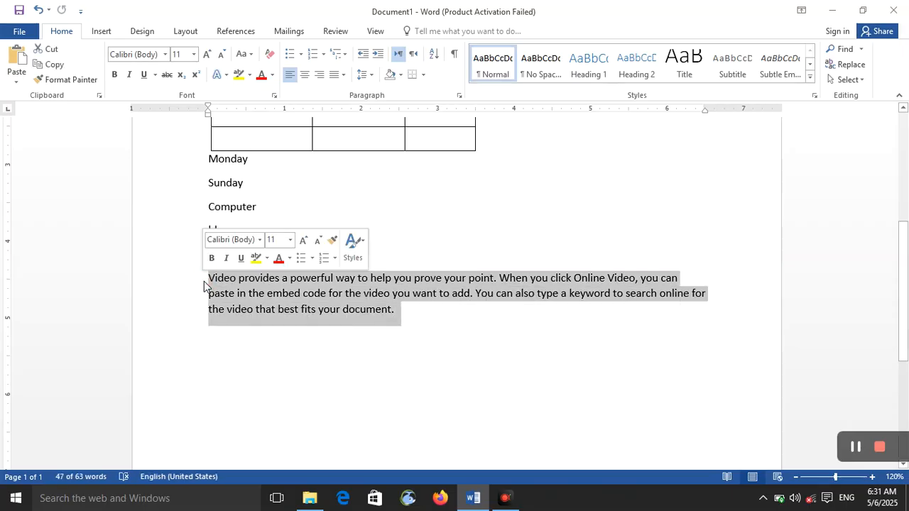
left_click(20, 31)
left_click(61, 337)
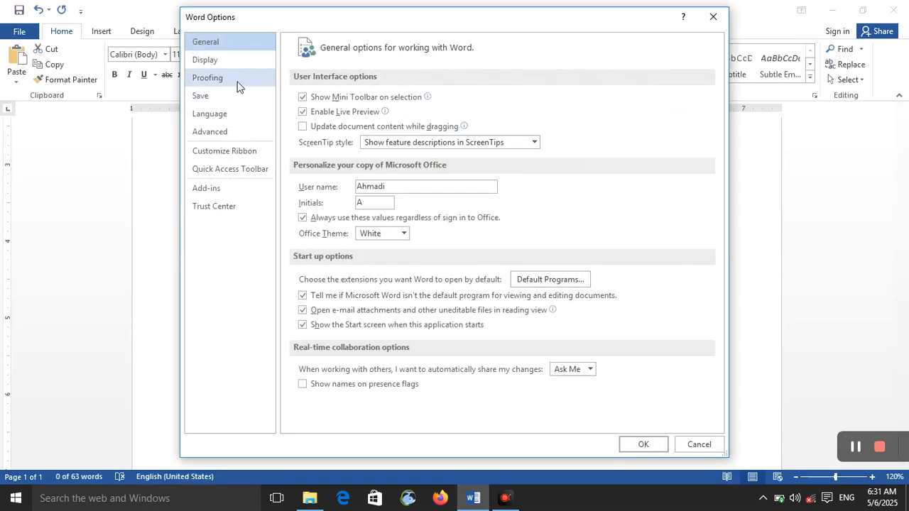
left_click(237, 83)
left_click(539, 101)
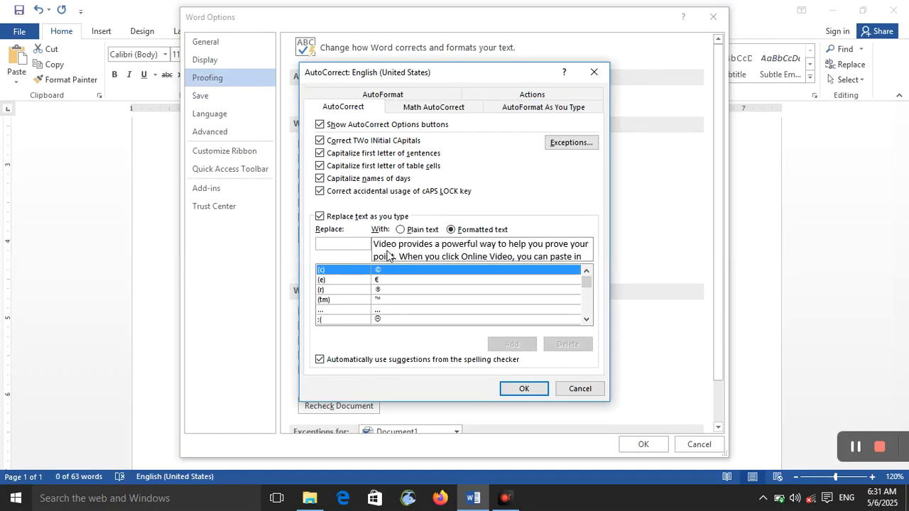
type("khan")
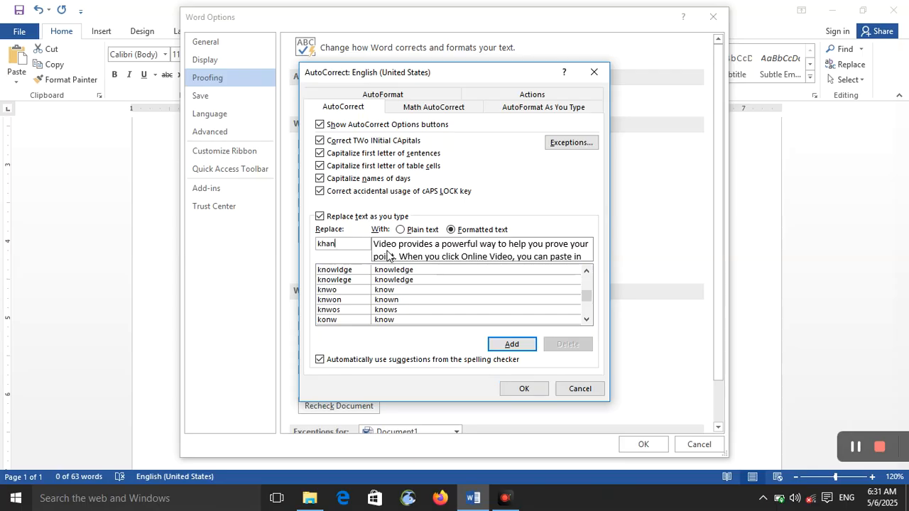
left_click(400, 230)
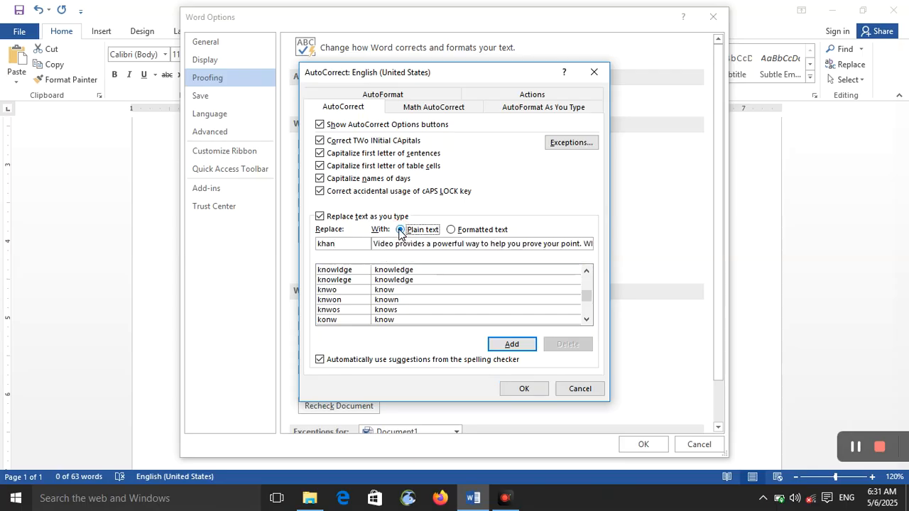
triple_click(481, 245)
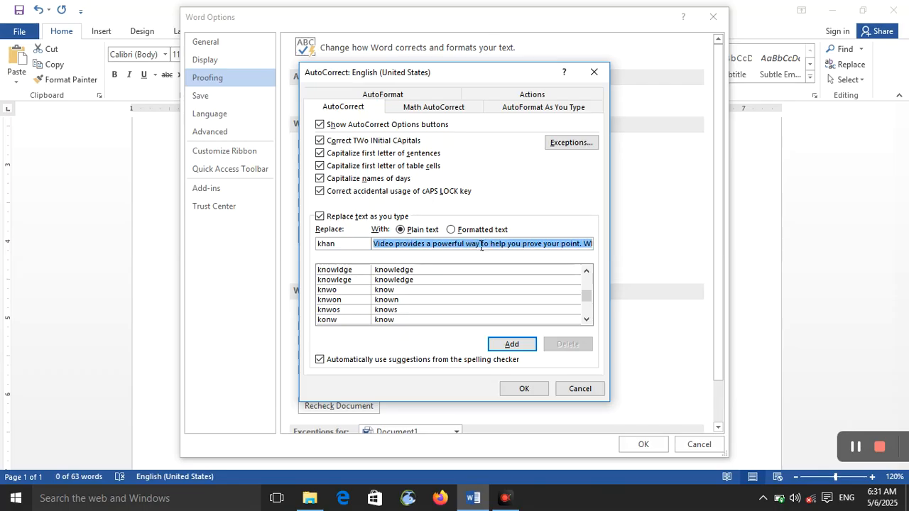
key("ctrl+v")
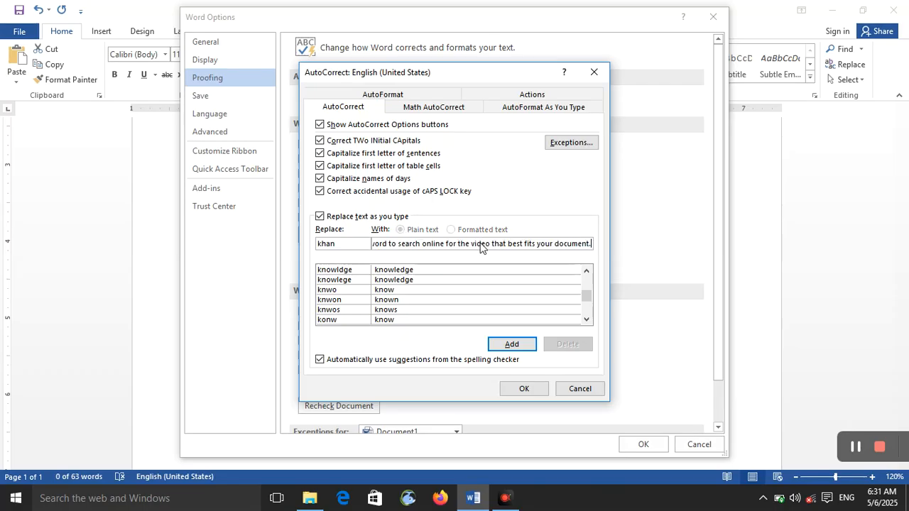
left_click(509, 343)
left_click(523, 389)
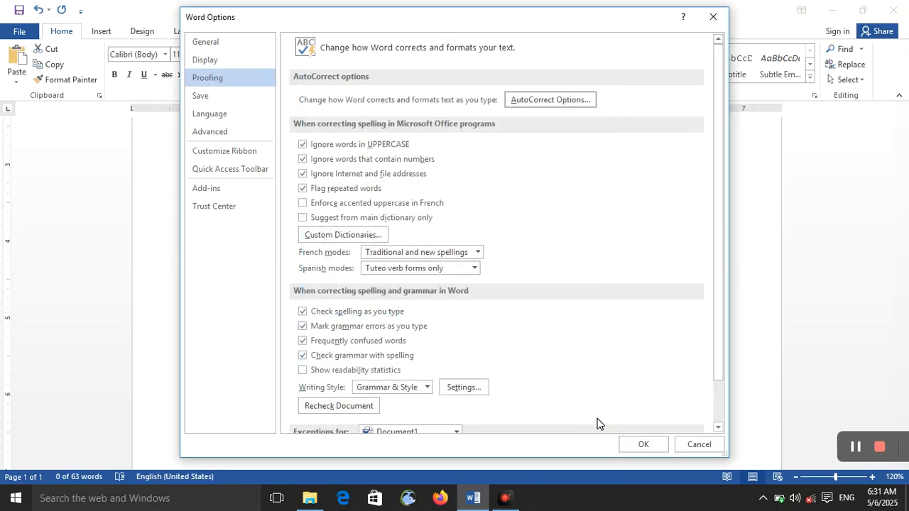
left_click(639, 451)
Test the new AutoCorrect entry by entering "khan" on the empty line below the sample paragraph.
left_click(534, 389)
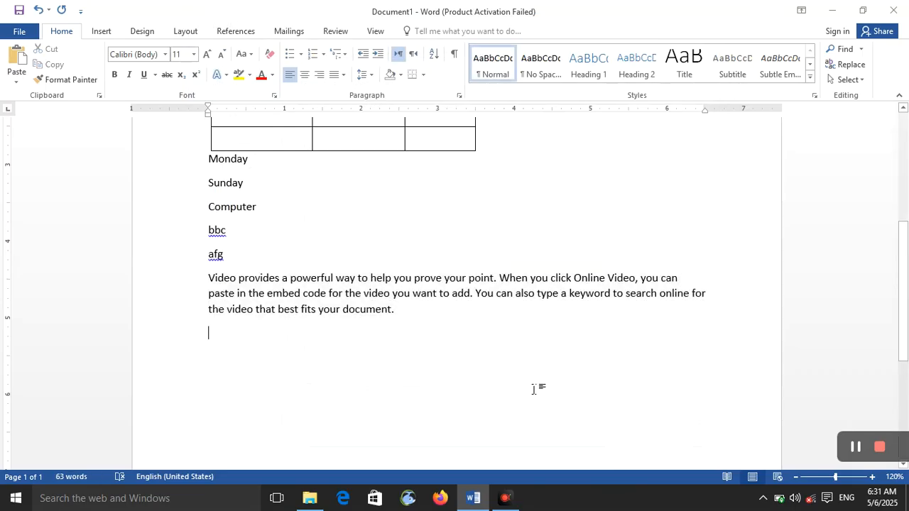
type("khan")
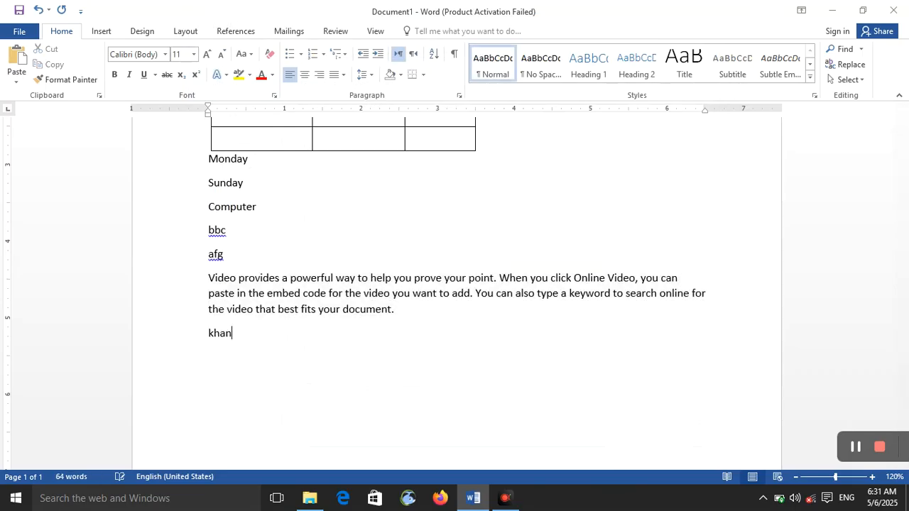
key("Return")
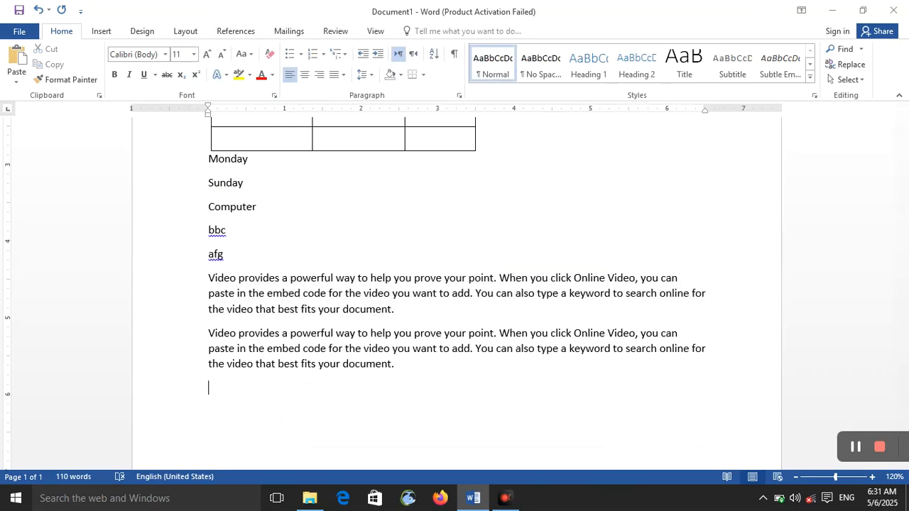
Delete the "khan" entry from the AutoCorrect replacement list in the proofing options.
left_click(15, 31)
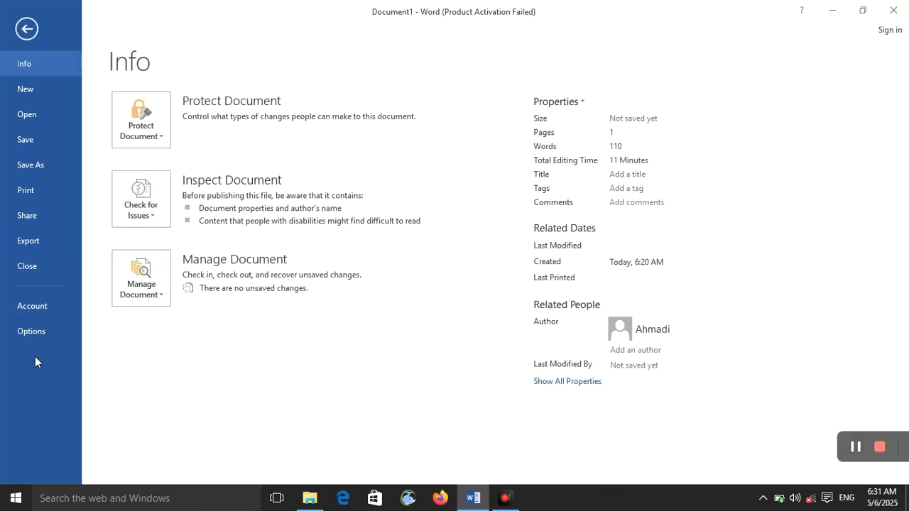
left_click(39, 332)
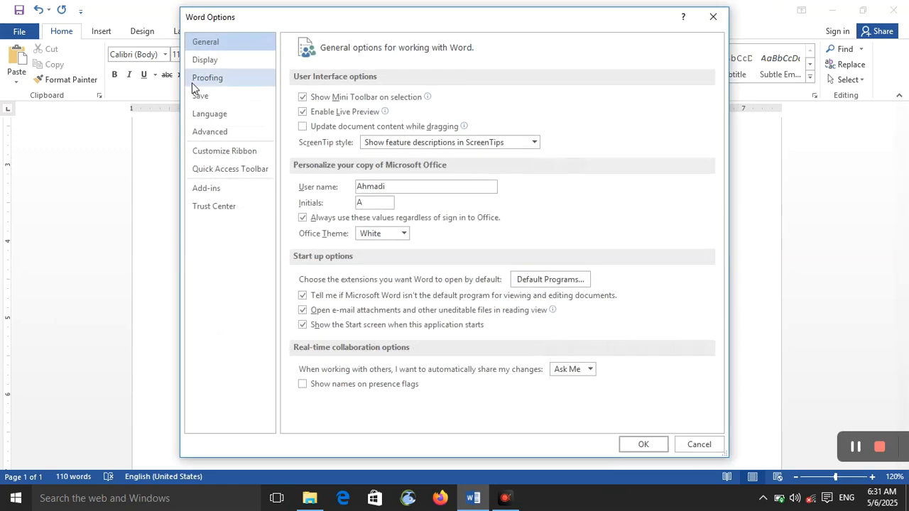
left_click(203, 78)
left_click(537, 101)
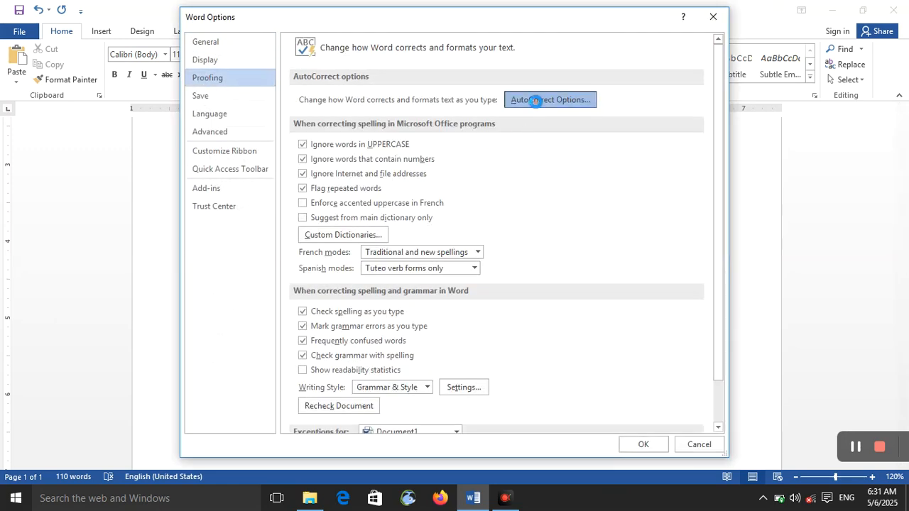
left_click(337, 243)
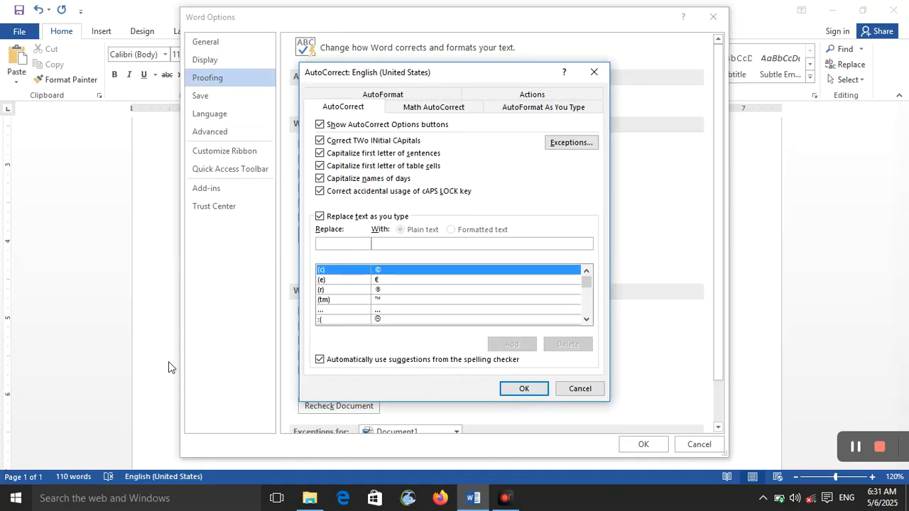
type("khan")
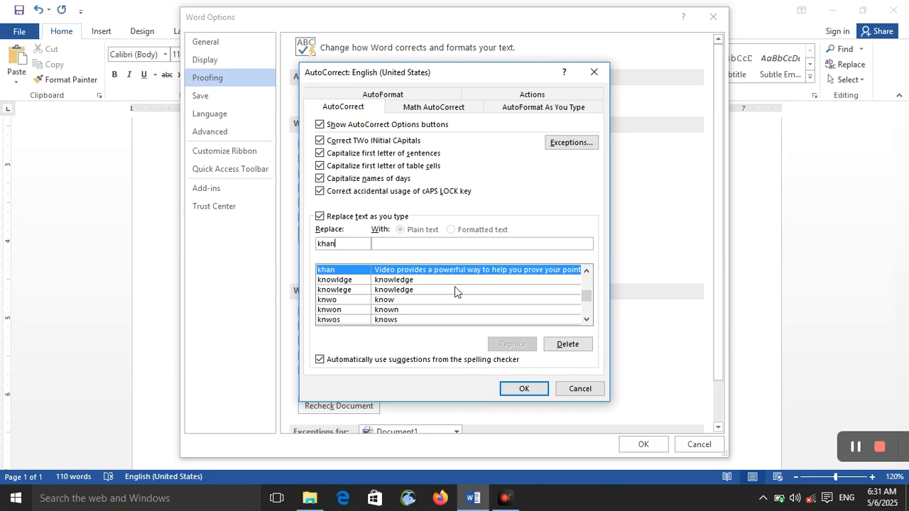
left_click(359, 270)
left_click(565, 345)
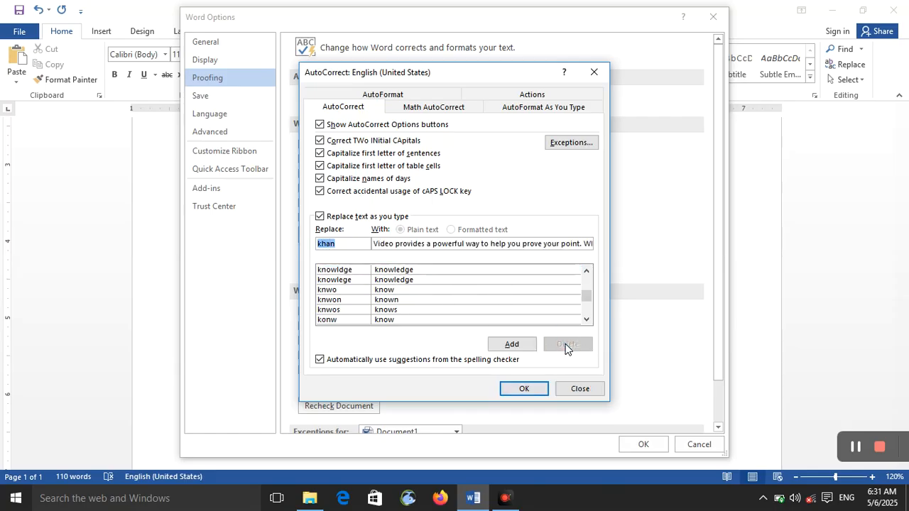
Clear the leftover "khan" text to be replaced, accept the AutoCorrect settings and return to the document.
left_click(344, 243)
key("BackSpace")
key("BackSpace")
key("BackSpace")
key("BackSpace")
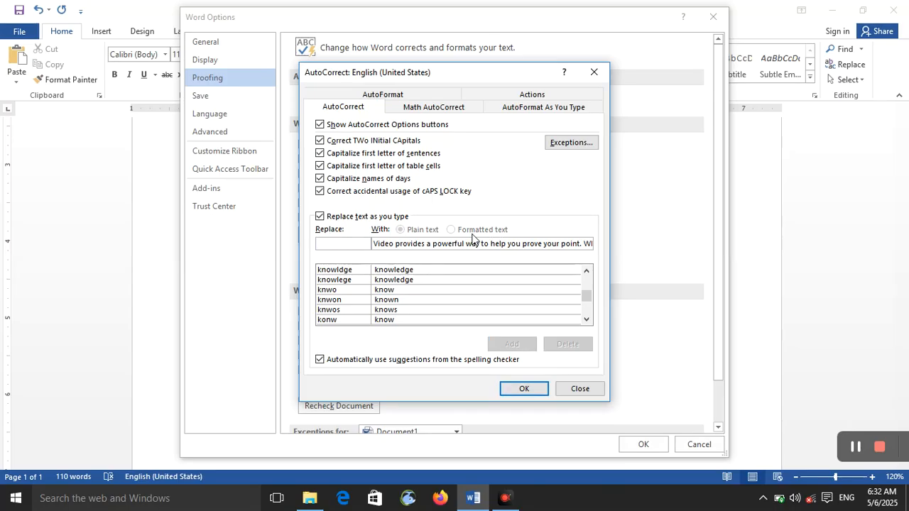
left_click(524, 388)
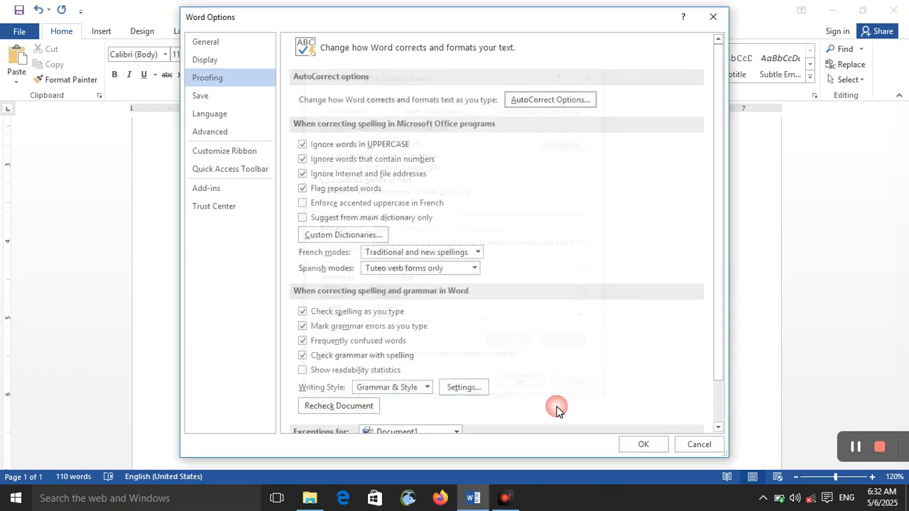
left_click(639, 444)
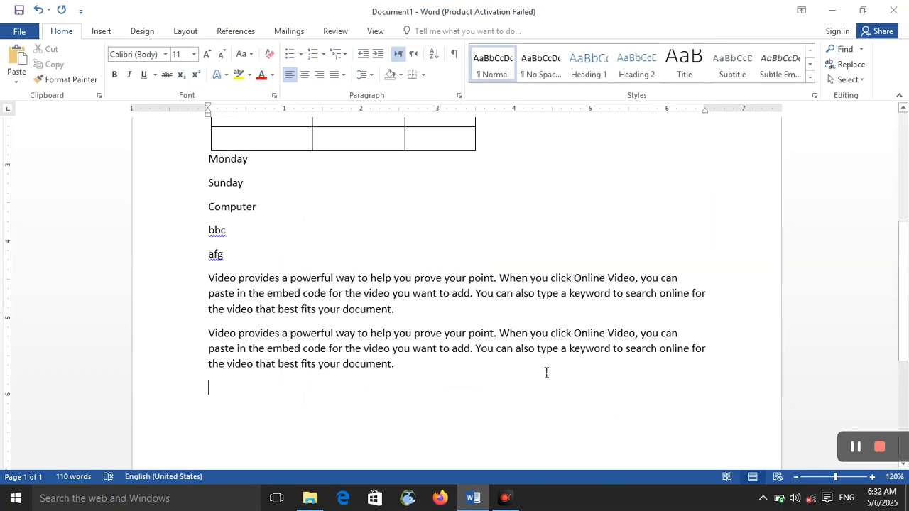
Create a one-row, three-column table below the last paragraph by entering a line of plus and equal signs.
type("+=")
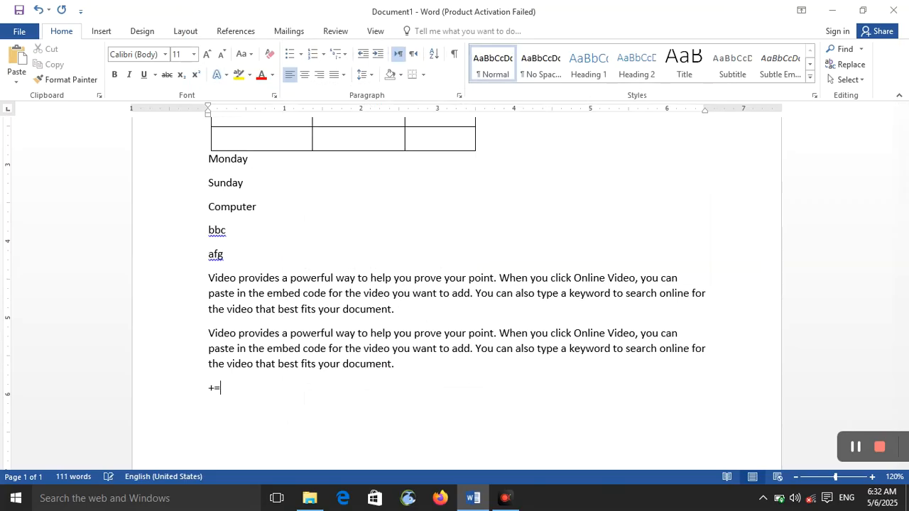
type("===========+=============+============+===========")
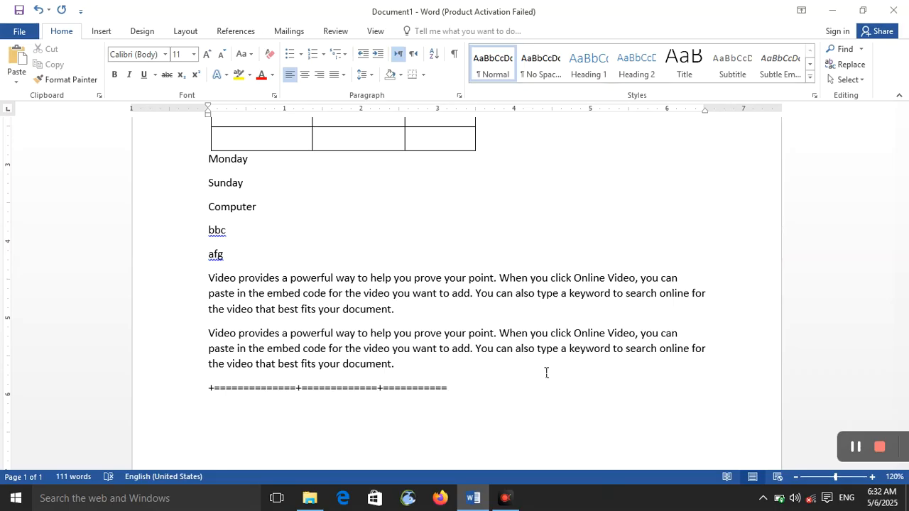
type("+")
key("Return")
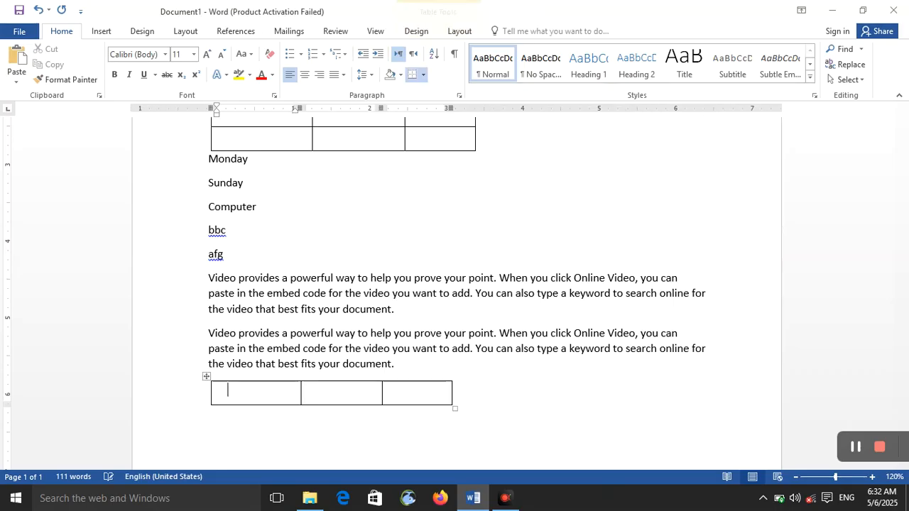
Extend the new table at the end of the document to three rows.
key("Tab")
key("Tab")
key("Tab")
key("Tab")
key("Tab")
key("Tab")
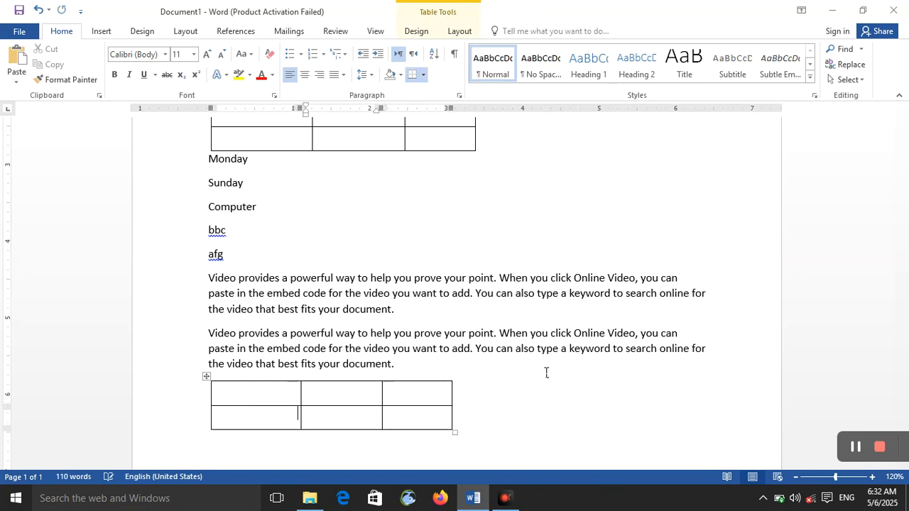
Add an AutoCorrect entry that replaces "table" with the selected three-row table as formatted text, and return to the document.
left_click_drag(434, 440, 240, 399)
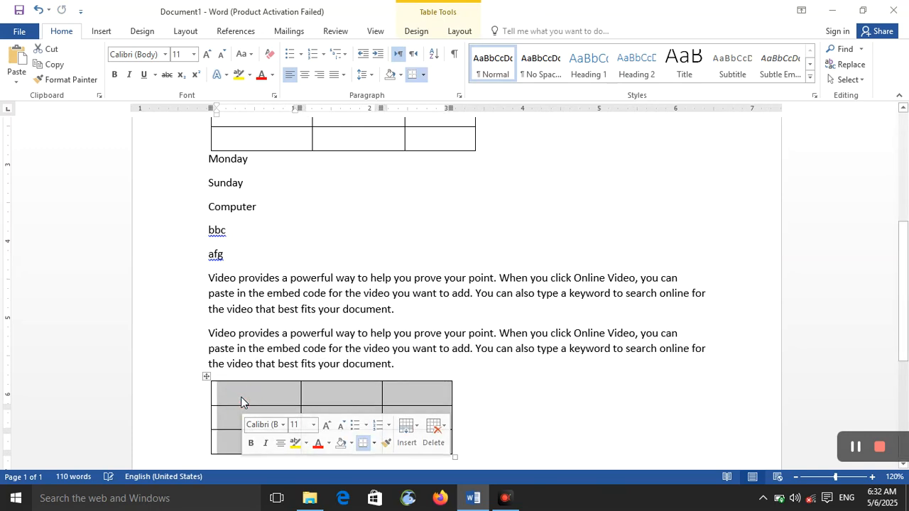
left_click(17, 31)
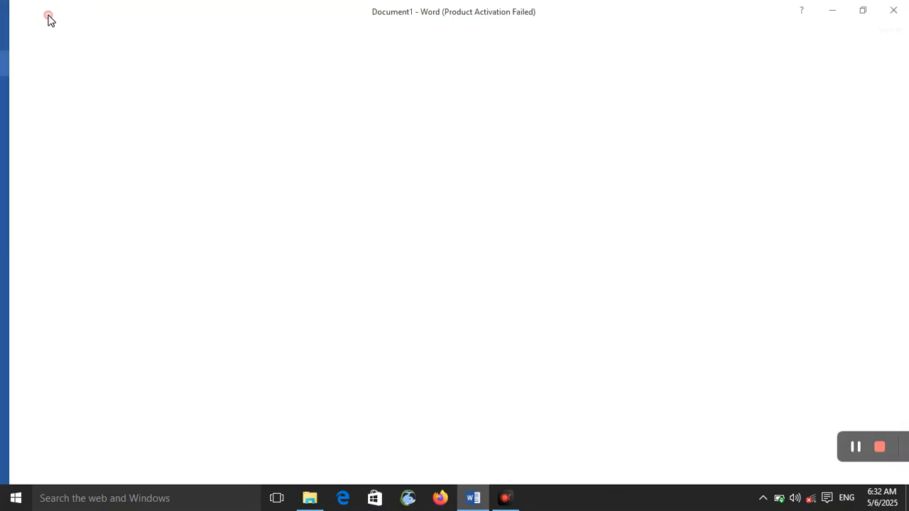
left_click(29, 336)
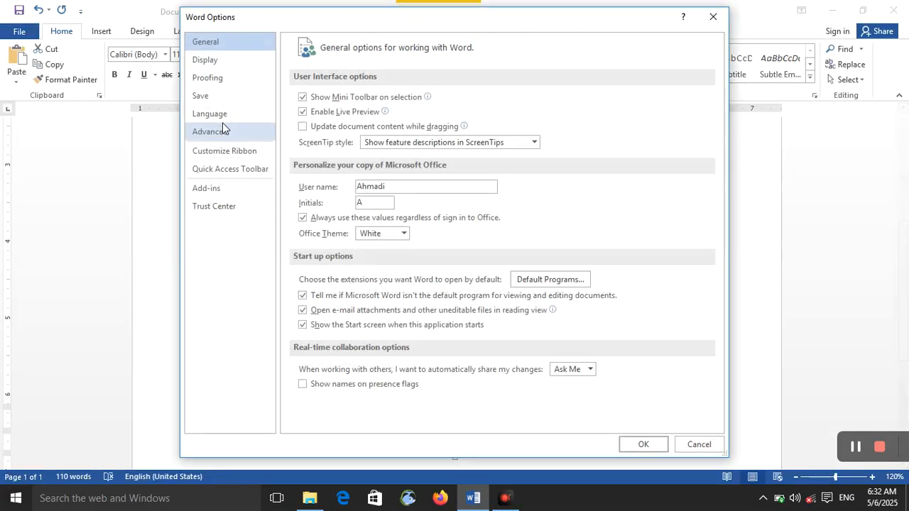
left_click(215, 78)
left_click(577, 98)
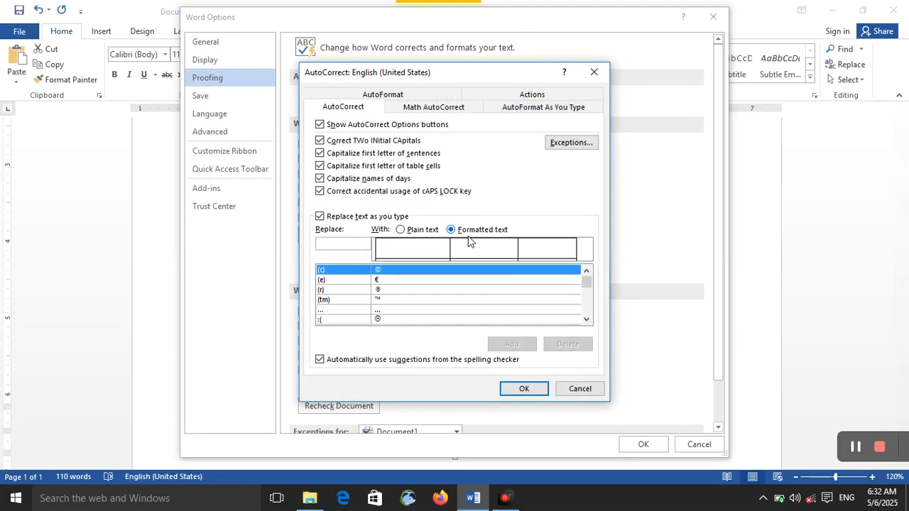
left_click(337, 242)
type("table")
key("Return")
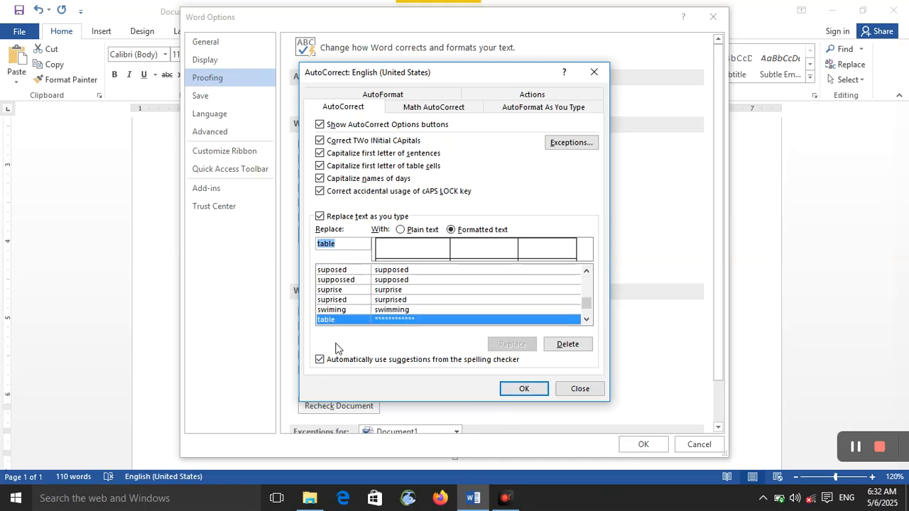
left_click(533, 392)
left_click(624, 445)
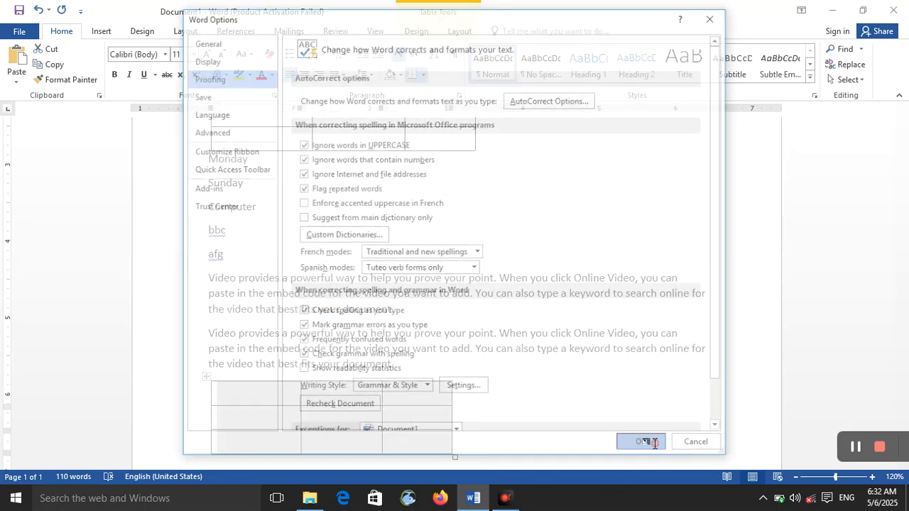
Test the new AutoCorrect entry by entering "table" on the empty line directly below the table.
left_click(551, 449)
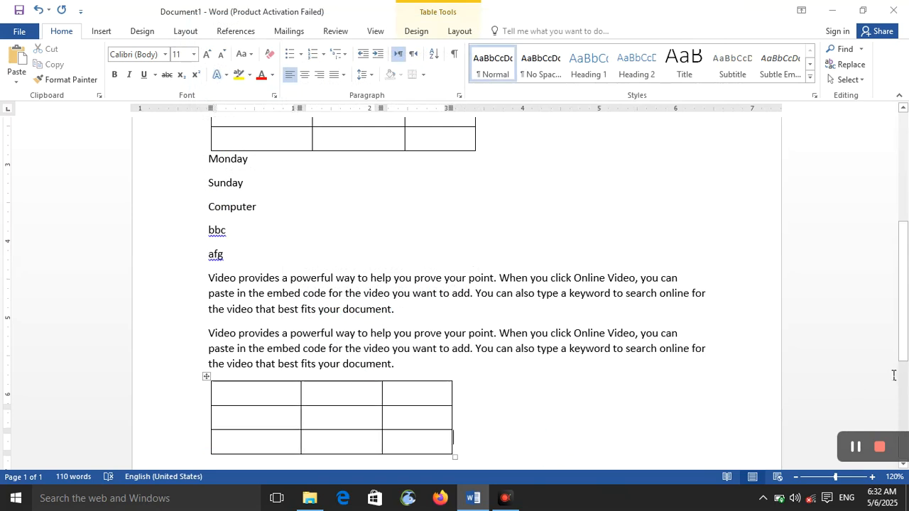
scroll(642, 377, "down", 5)
left_click(370, 273)
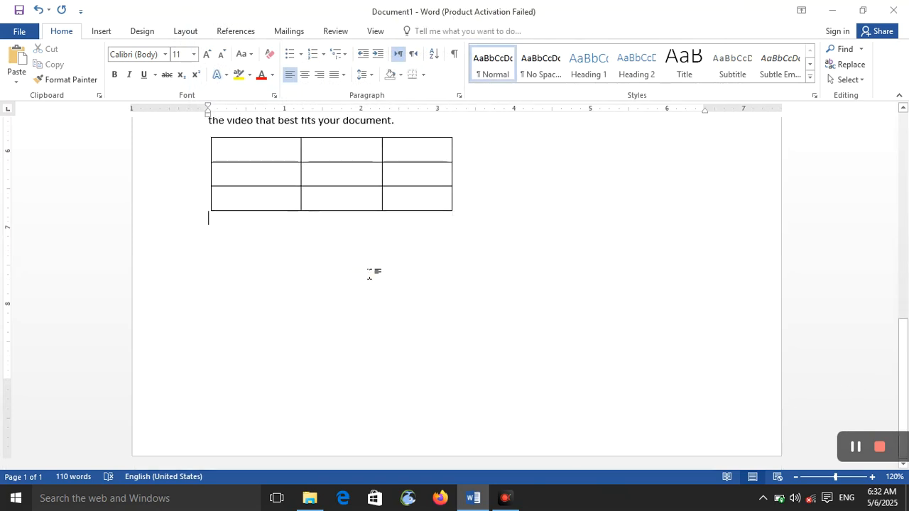
type("ta")
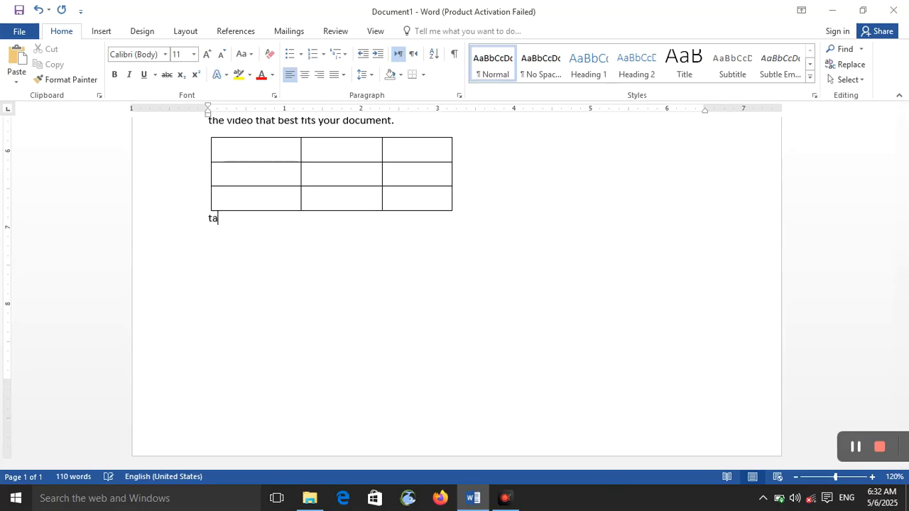
type("ble")
key("Return")
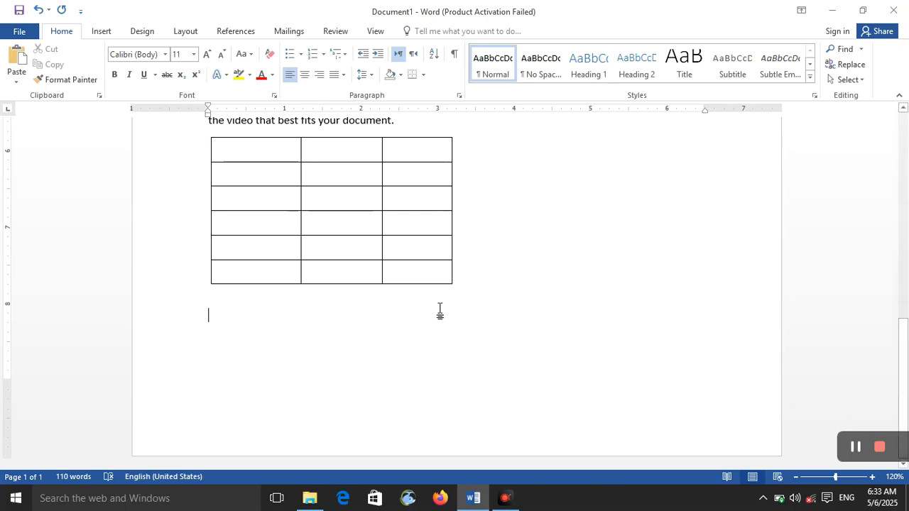
Add blank lines down to the second page and test the AutoCorrect entry again with "table".
key("Return")
key("Return")
key("Return")
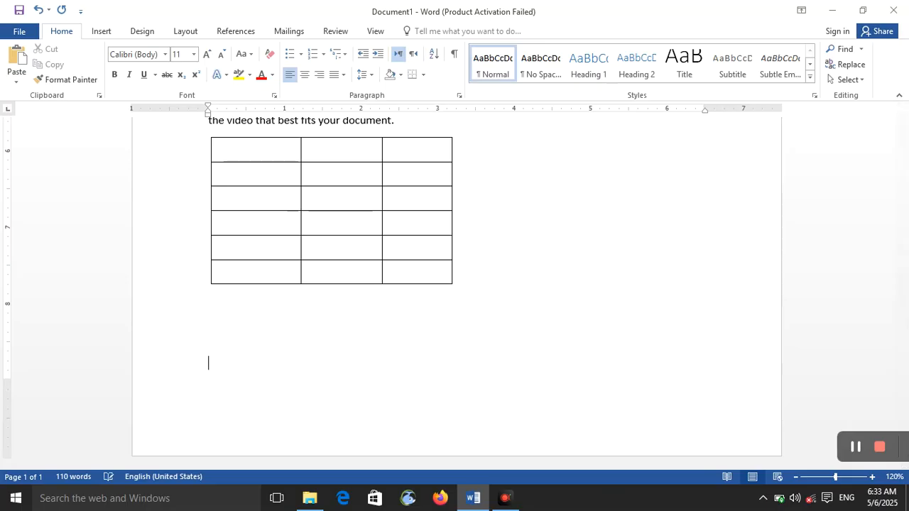
type("table")
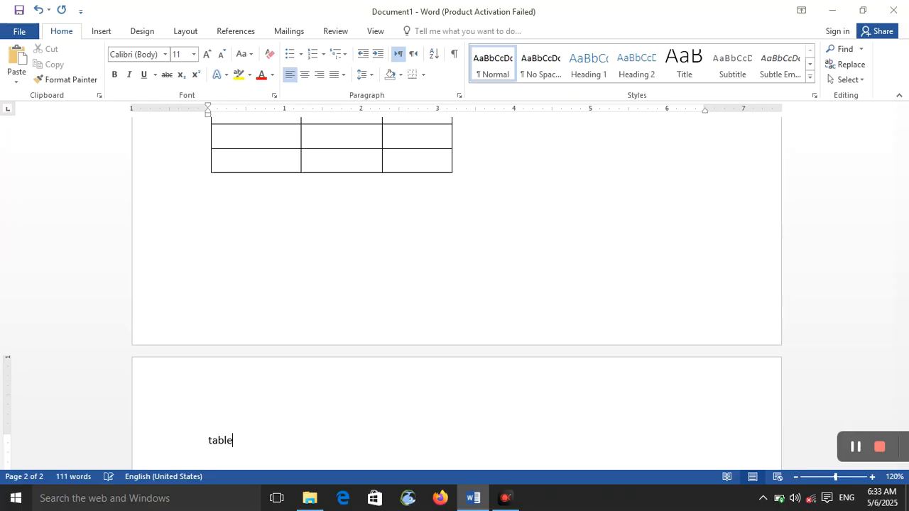
key("F3")
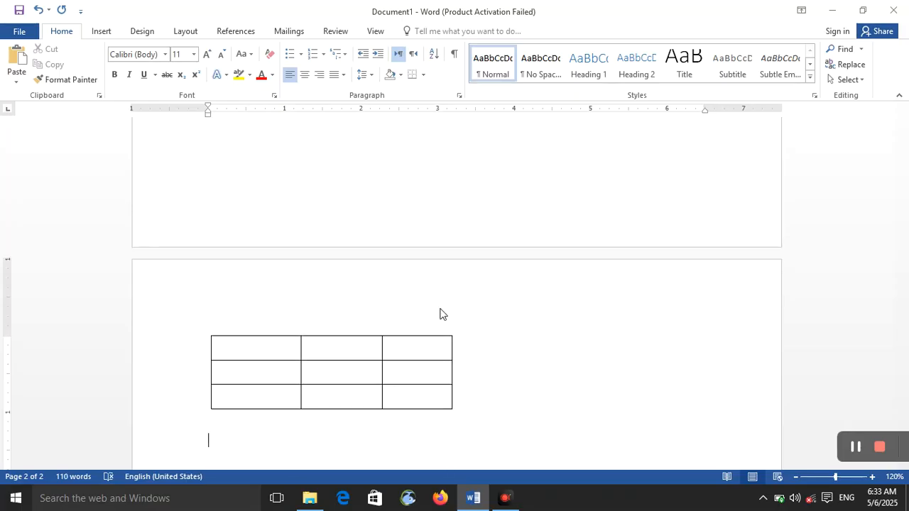
Delete the "table" AutoCorrect entry, switch its leftover replacement to plain text and clear both replacement fields.
left_click(19, 31)
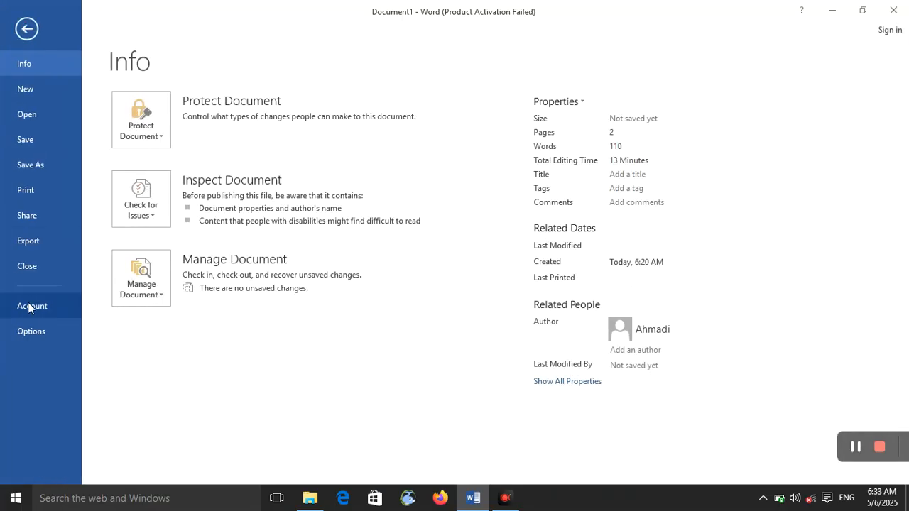
left_click(39, 331)
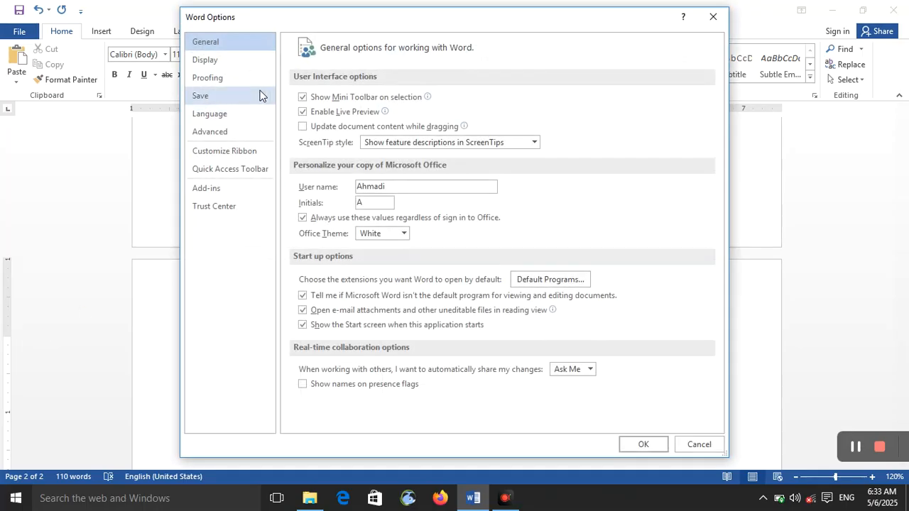
left_click(260, 78)
left_click(550, 102)
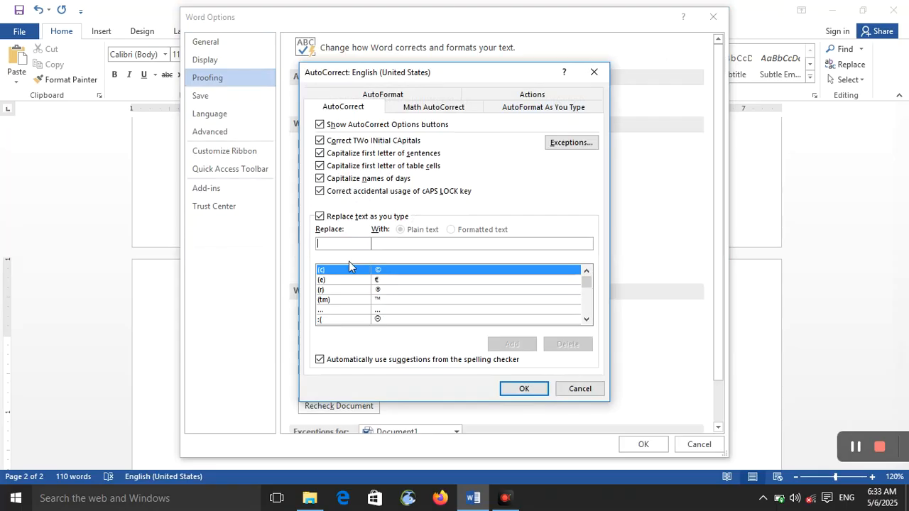
type("table")
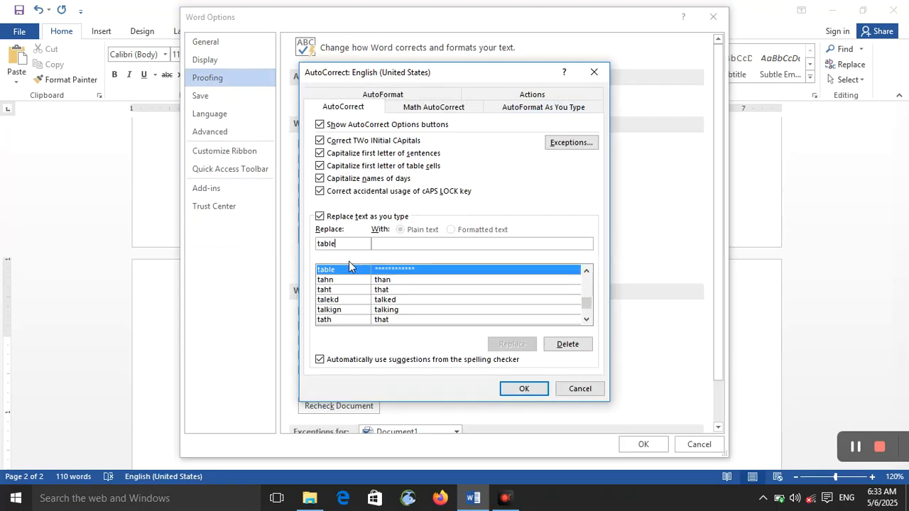
left_click(569, 345)
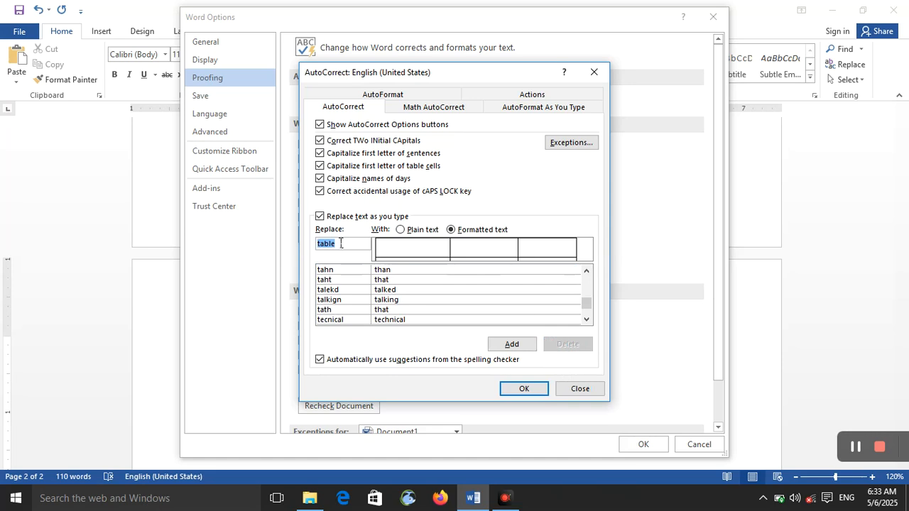
key("BackSpace")
left_click(401, 229)
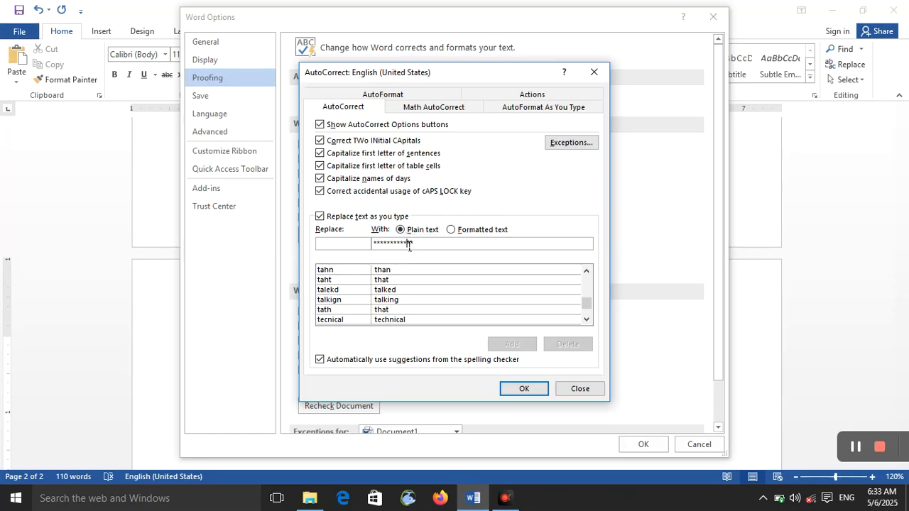
key("Tab")
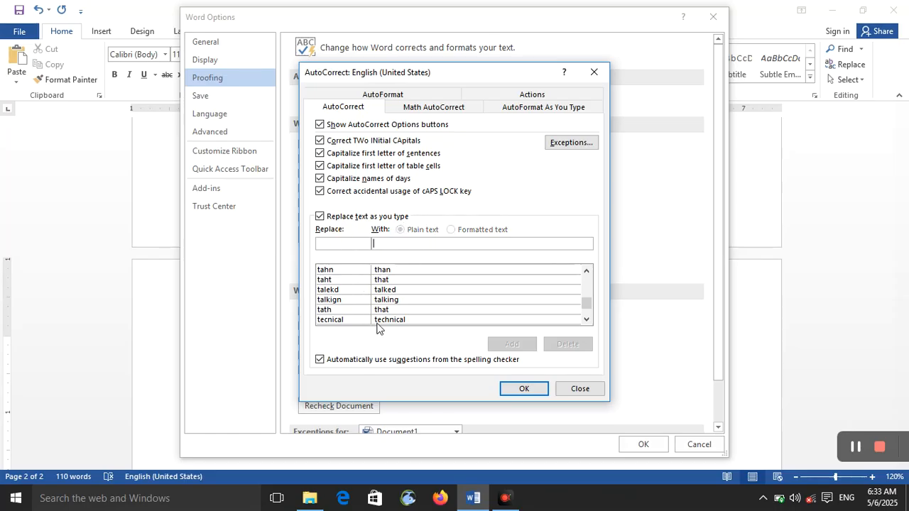
Review the Math AutoCorrect entries and look through the list of recognized math functions.
left_click(402, 112)
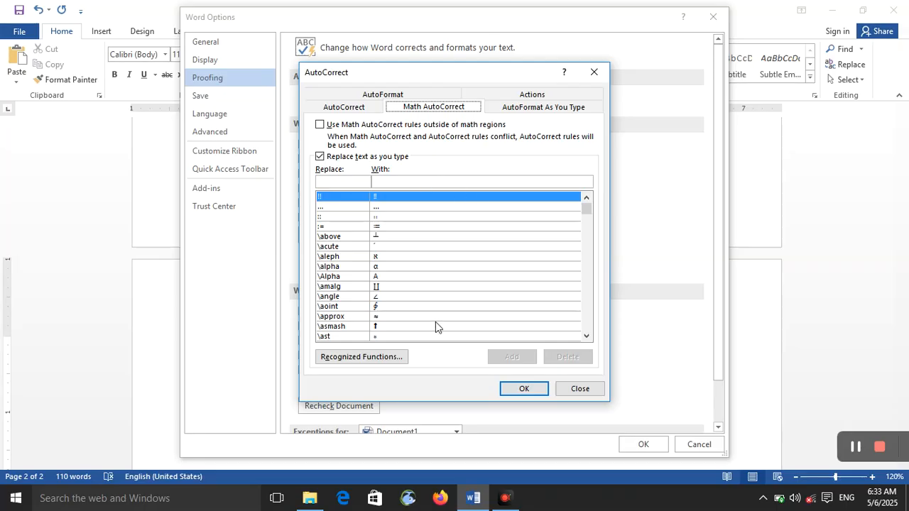
left_click(386, 366)
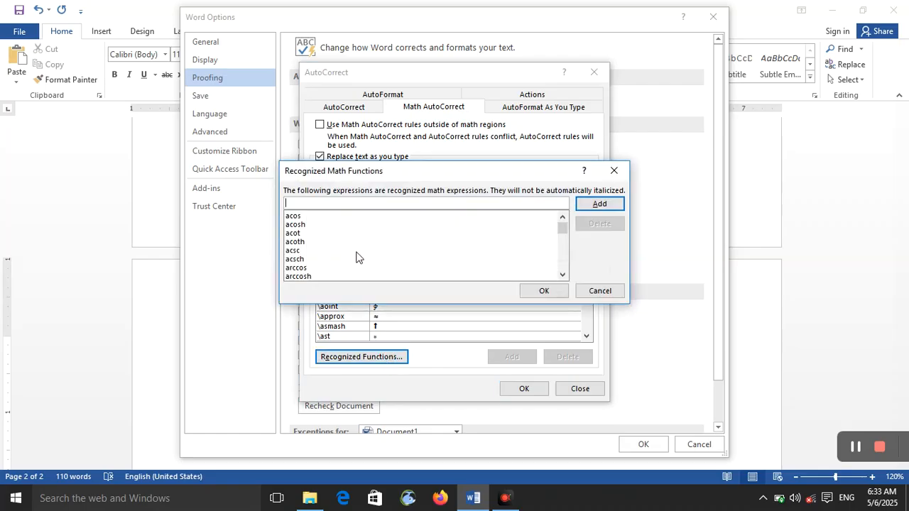
scroll(346, 246, "down", 4)
scroll(346, 247, "down", 8)
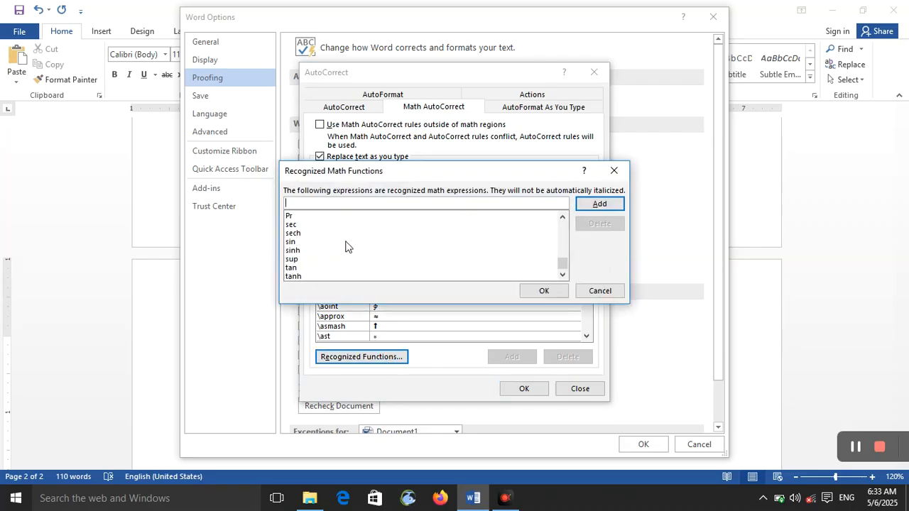
scroll(346, 247, "up", 3)
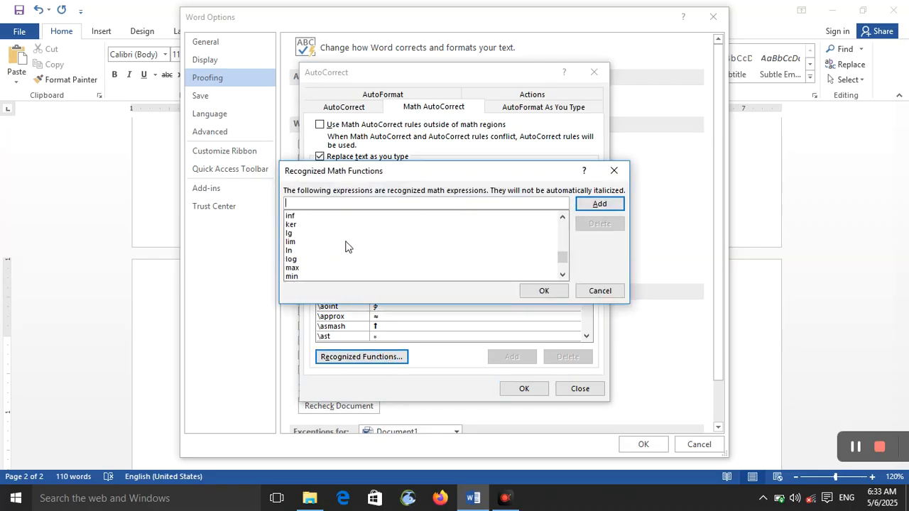
scroll(334, 251, "up", 12)
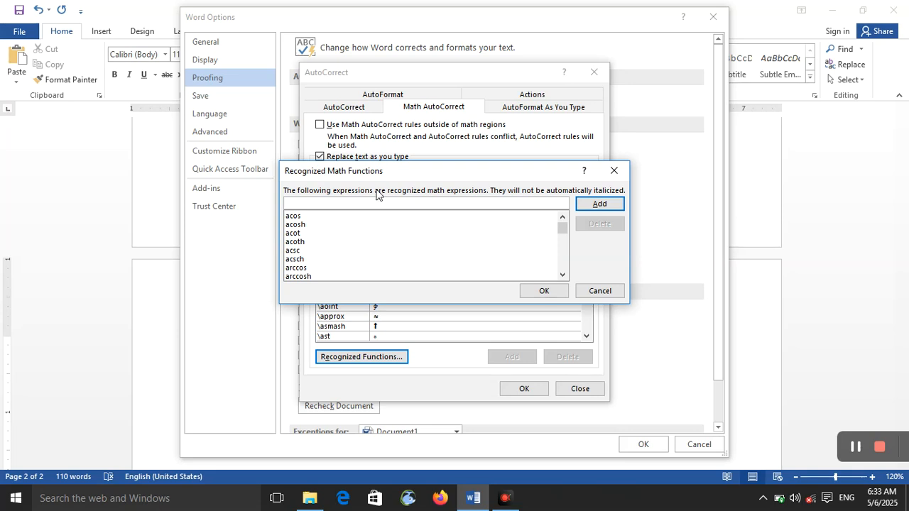
left_click(544, 291)
Examine the AutoFormat As You Type options and return to the document.
left_click(517, 110)
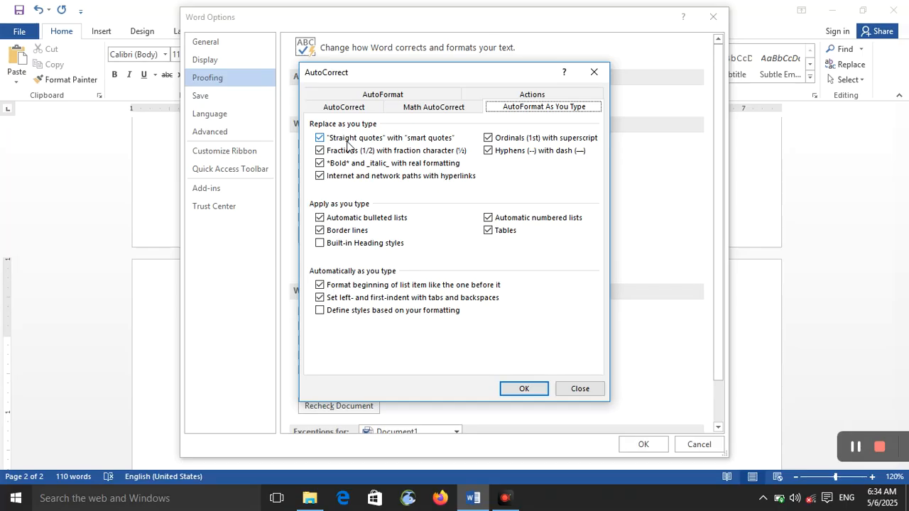
left_click(522, 390)
left_click(644, 445)
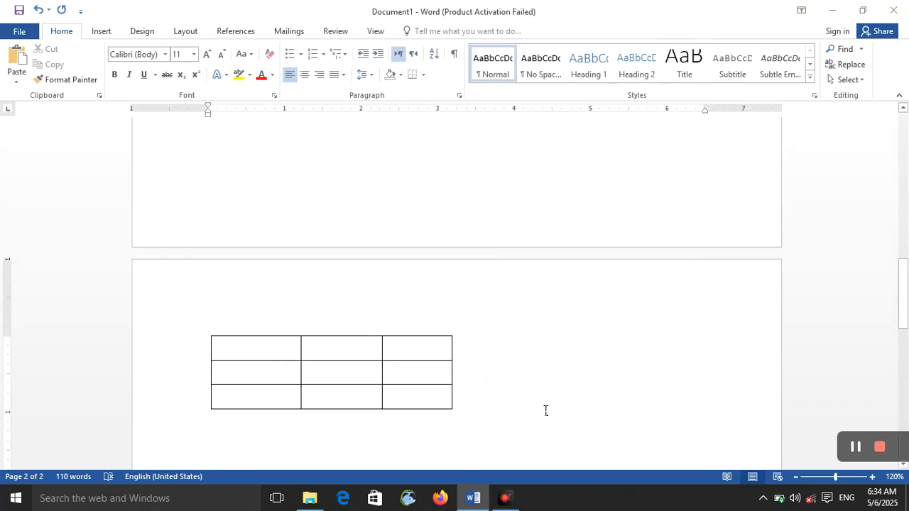
Enter a double quotation mark below the table on the second page and enlarge it to 72 pt.
type("\"")
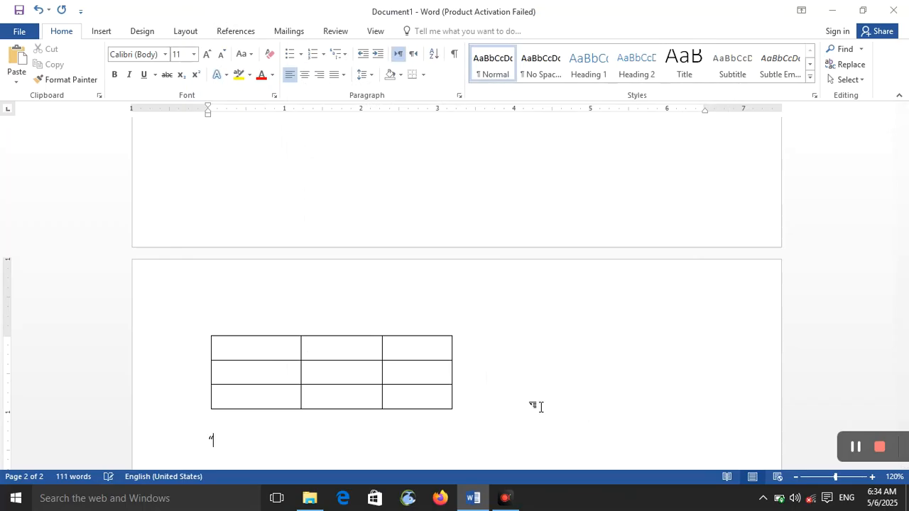
left_click_drag(219, 441, 168, 441)
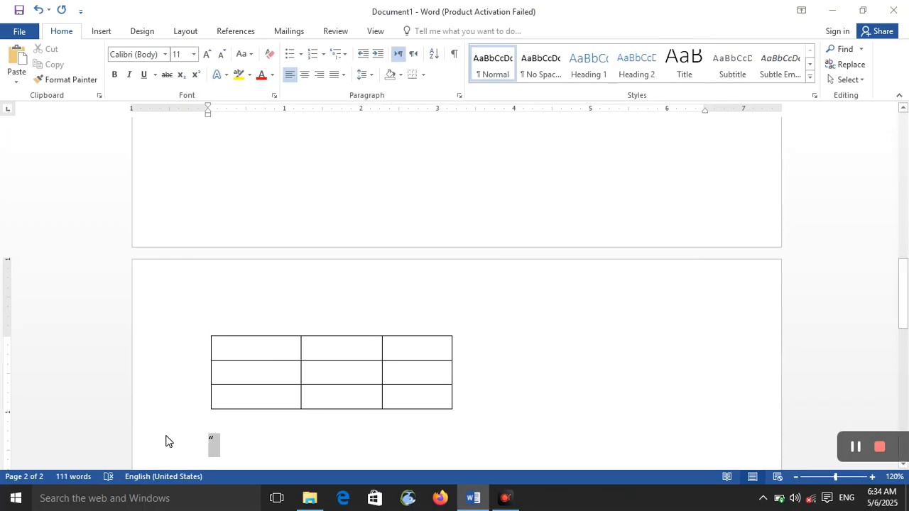
left_click(206, 54)
left_click(206, 53)
left_click(206, 54)
left_click(207, 54)
left_click(206, 54)
left_click(207, 54)
left_click(207, 54)
left_click(207, 54)
left_click(205, 55)
left_click(205, 55)
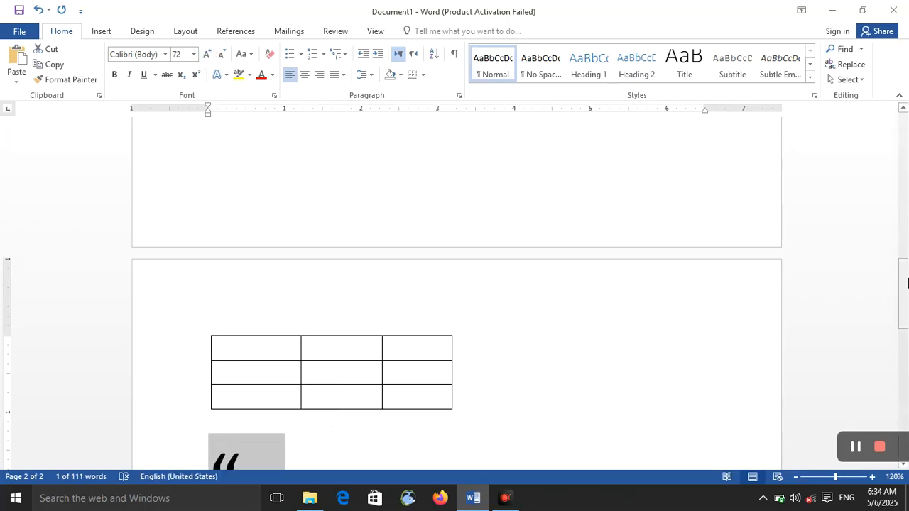
left_click_drag(902, 297, 902, 343)
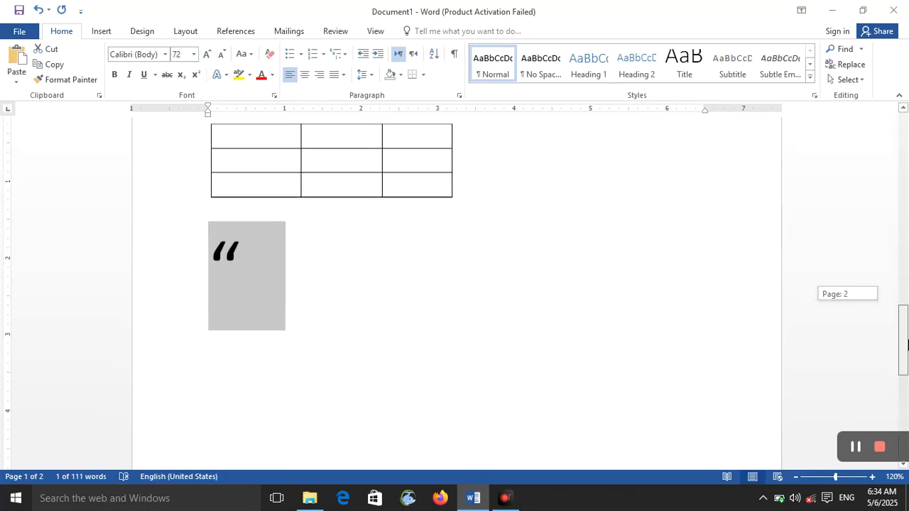
left_click(242, 246)
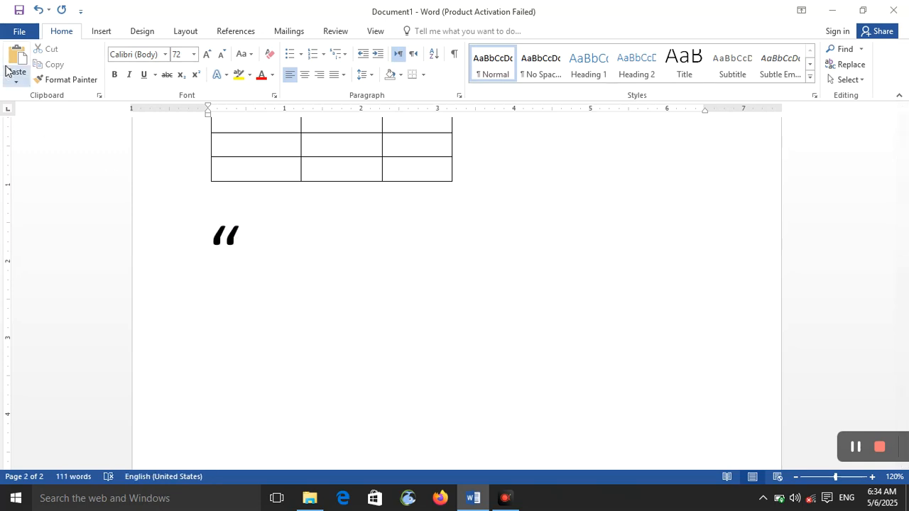
Turn off the AutoFormat As You Type replacement of straight quotes with smart quotes and return to the document.
left_click(3, 34)
left_click(57, 332)
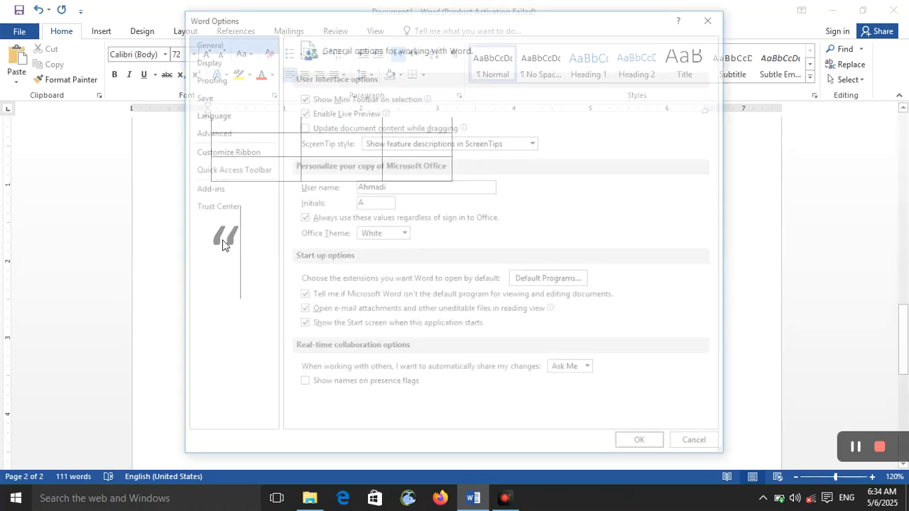
left_click(223, 77)
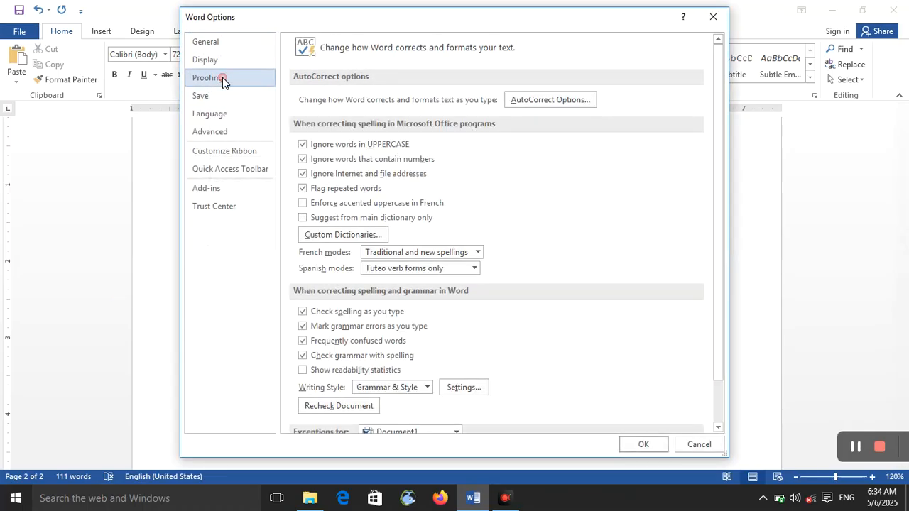
left_click(554, 101)
left_click(378, 145)
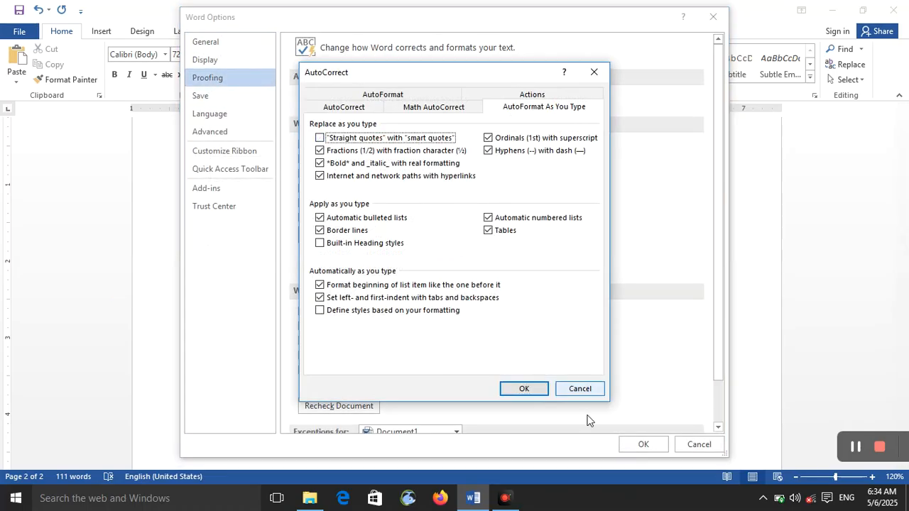
left_click(525, 390)
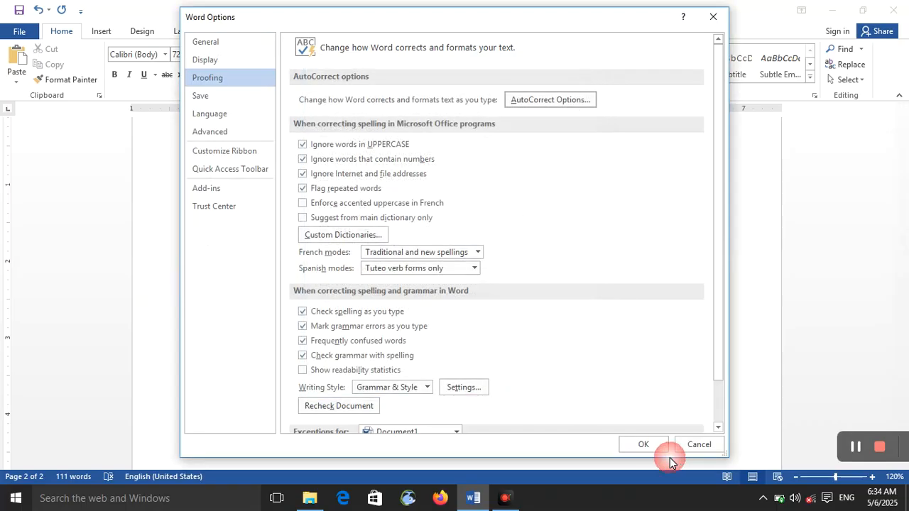
left_click(643, 445)
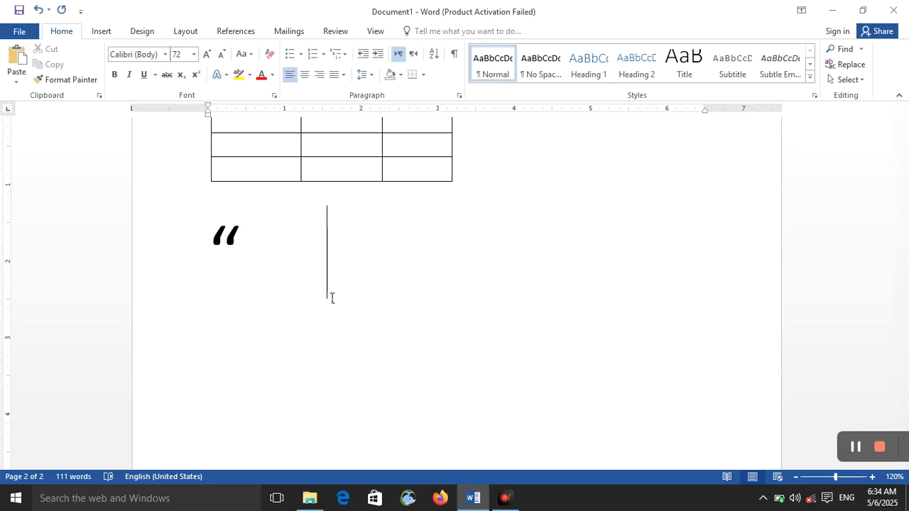
Enter a second double quotation mark on the same line, spaced apart from the first one, for comparison.
type("\"{")
key("BackSpace")
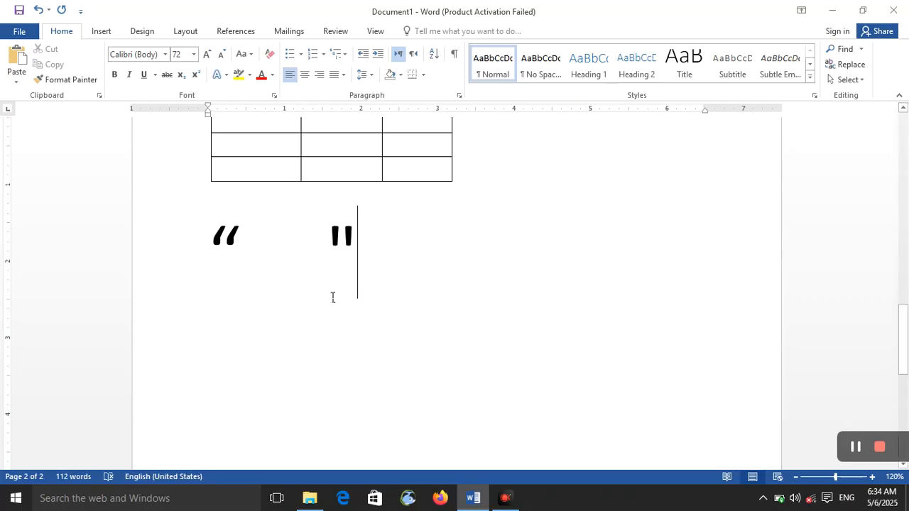
left_click(335, 240)
Turn the replacement of straight quotes with smart quotes back on and start a new line below the quotation marks.
left_click(26, 34)
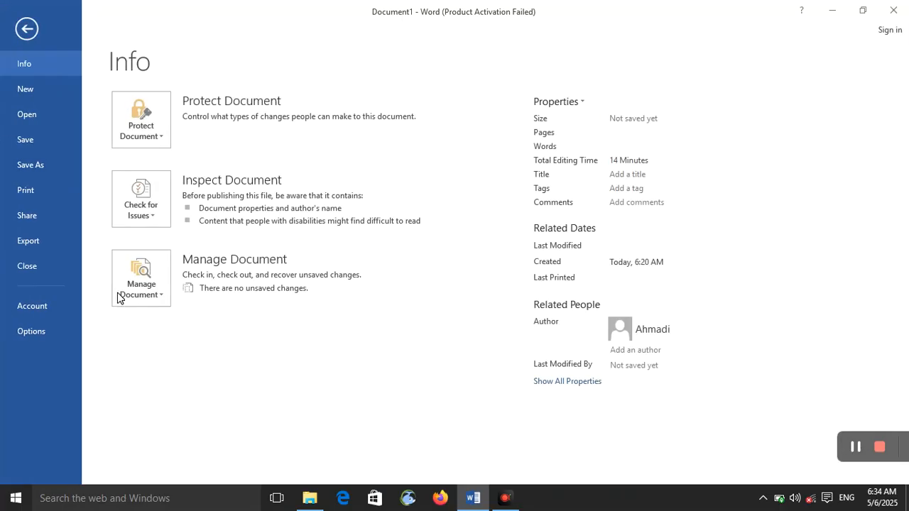
left_click(52, 329)
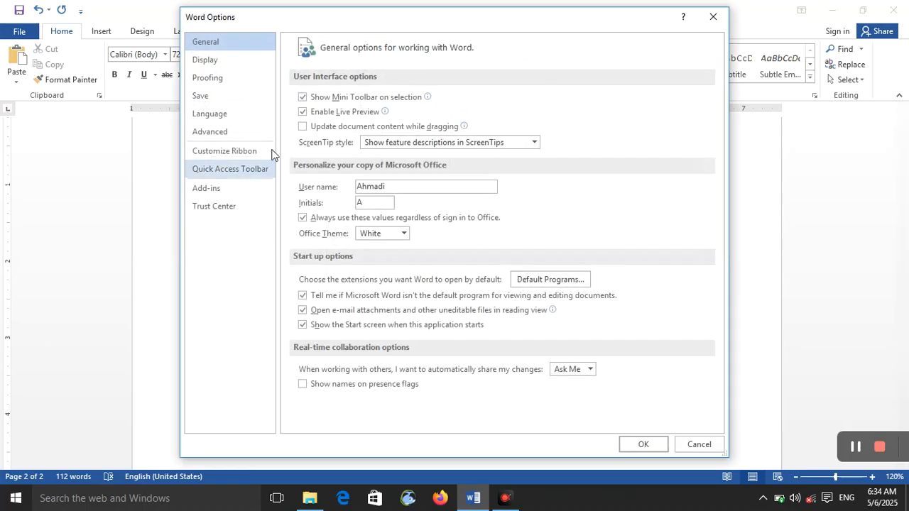
left_click(223, 77)
left_click(509, 102)
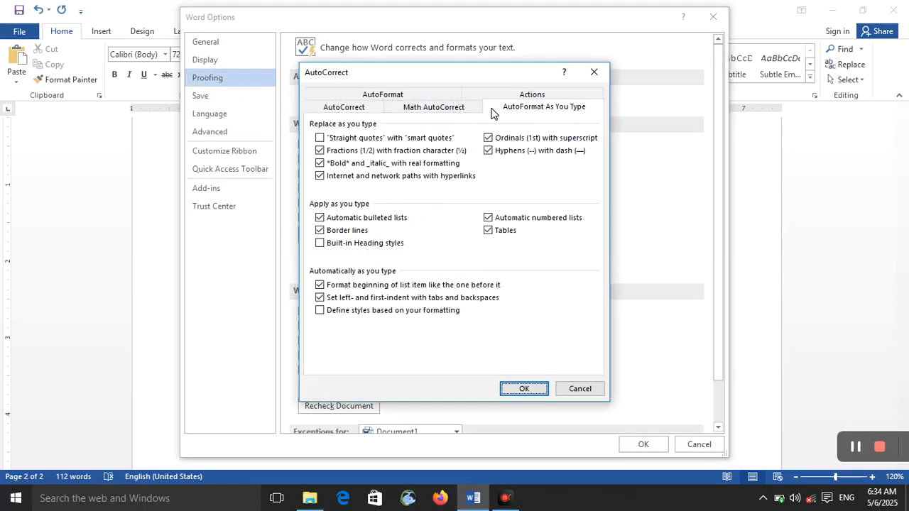
left_click(400, 137)
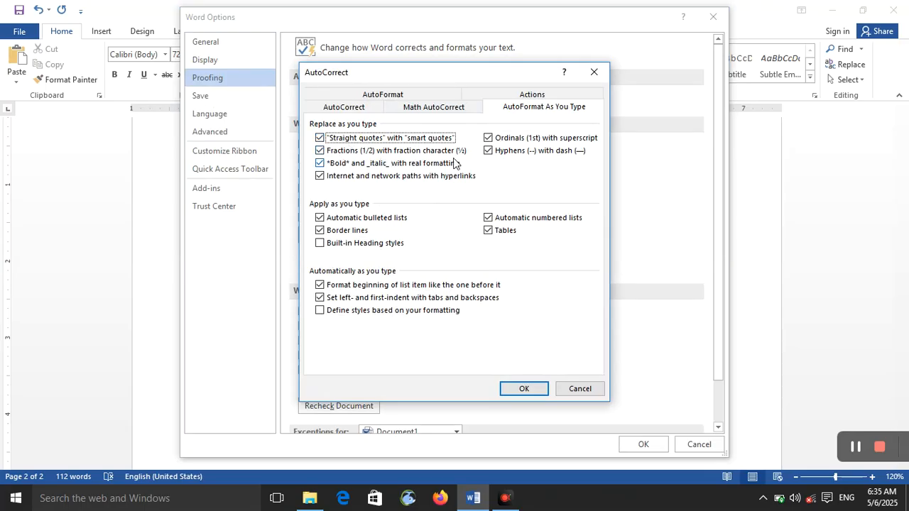
left_click(522, 388)
left_click(642, 444)
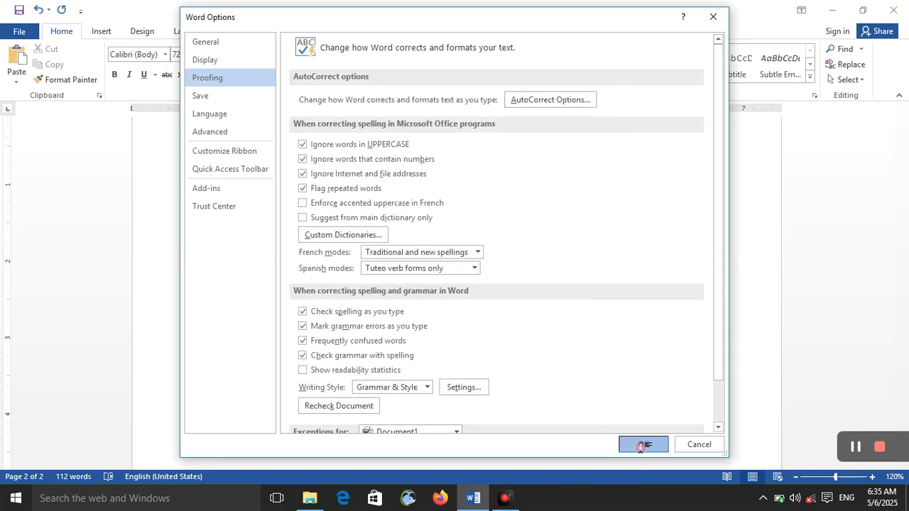
left_click(485, 286)
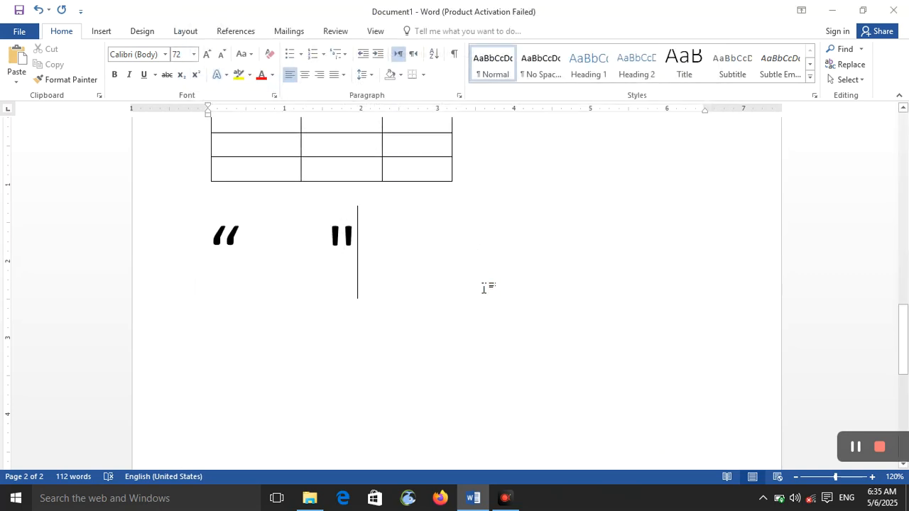
key("Return")
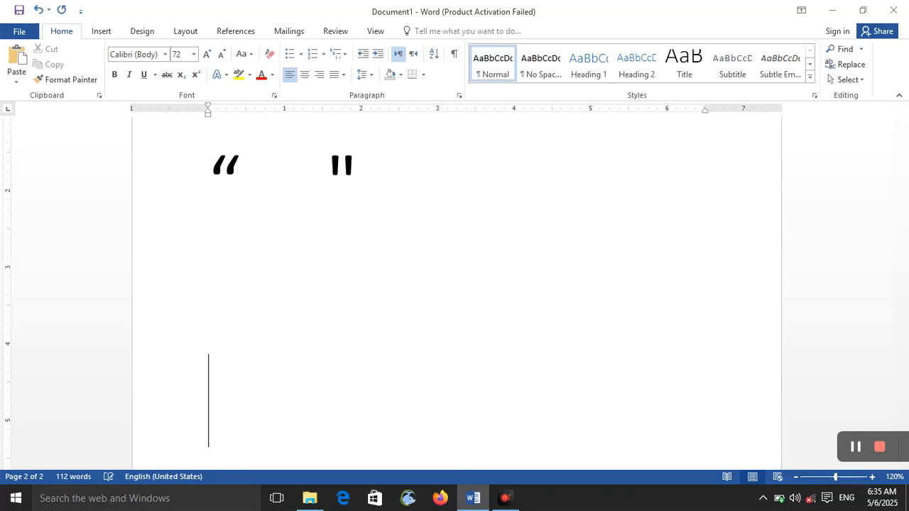
left_click(193, 54)
left_click(178, 146)
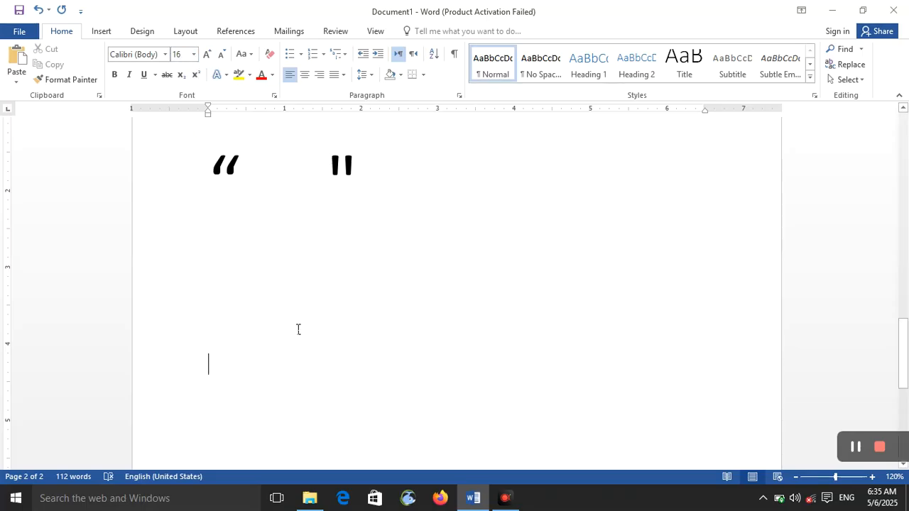
type("1")
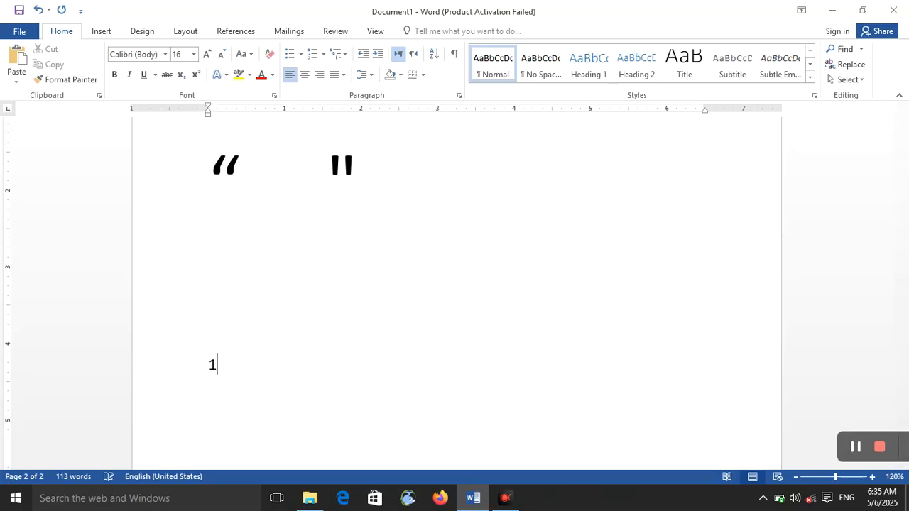
left_click(194, 55)
left_click(178, 234)
left_click_drag(241, 383, 197, 365)
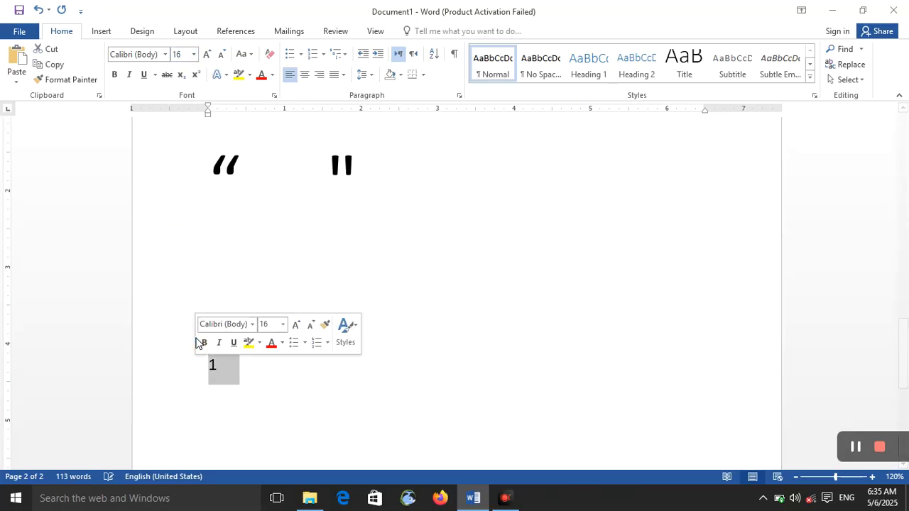
key("BackSpace")
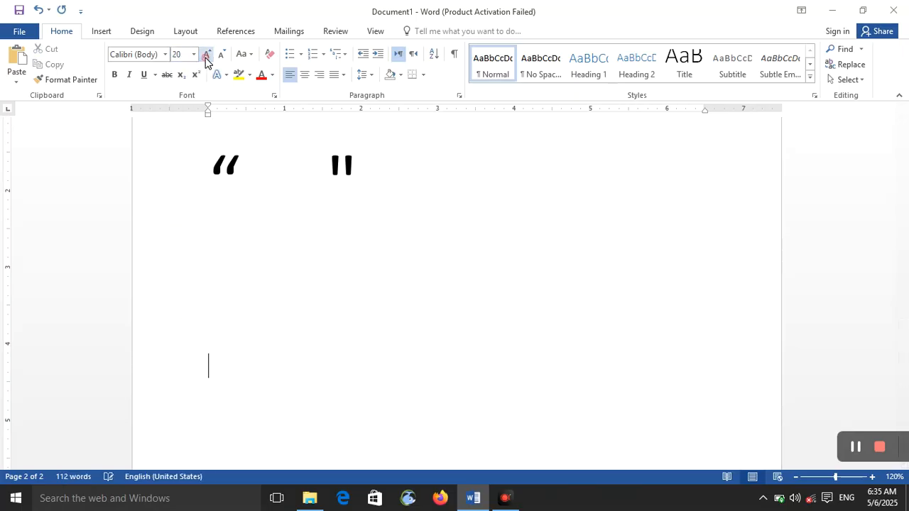
Set the font size to 72 pt and enter 1/2 below the quotation marks, followed by a new line.
left_click(206, 56)
left_click(206, 56)
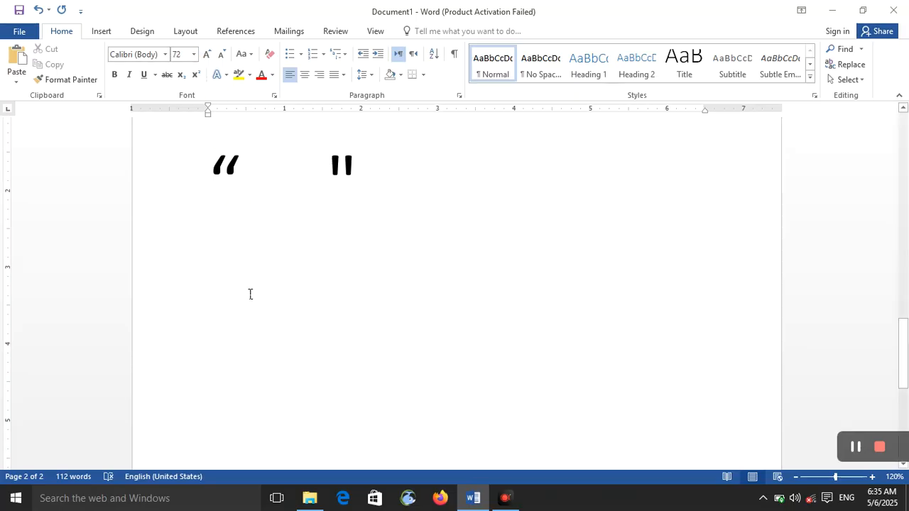
type("1?")
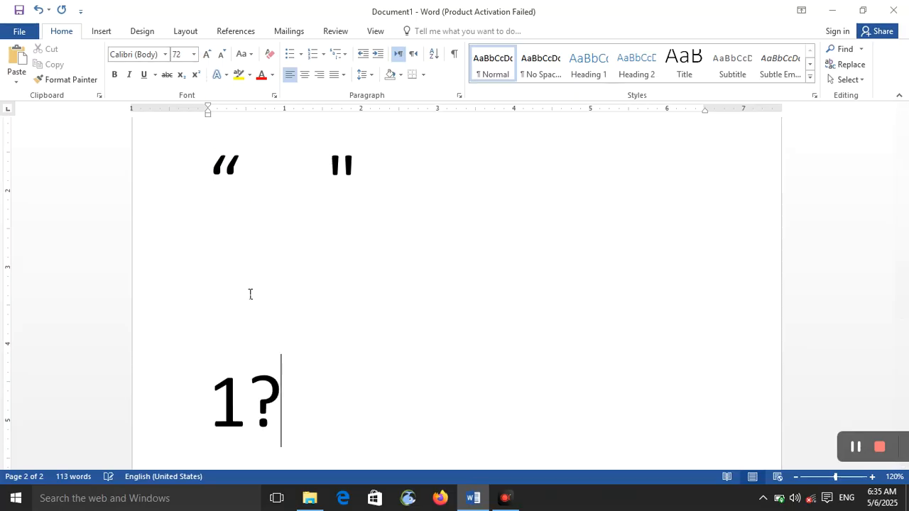
key("BackSpace")
type("/2")
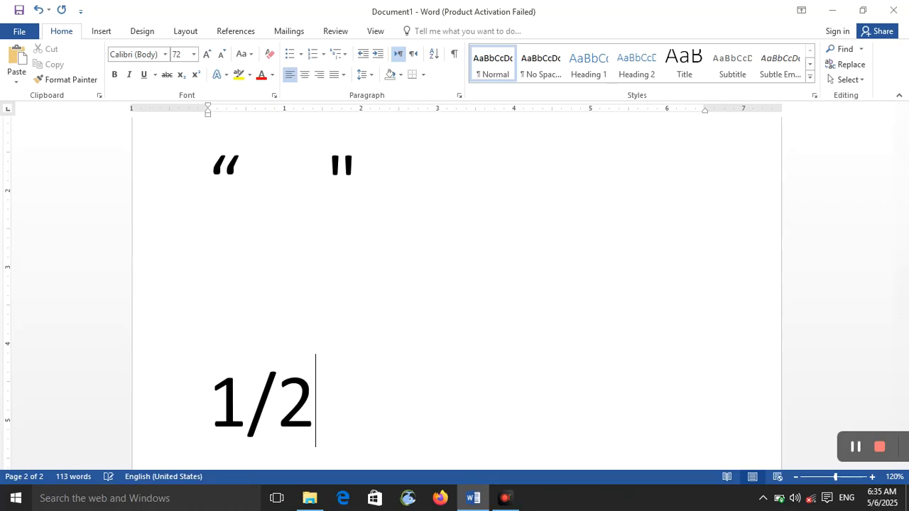
key("Return")
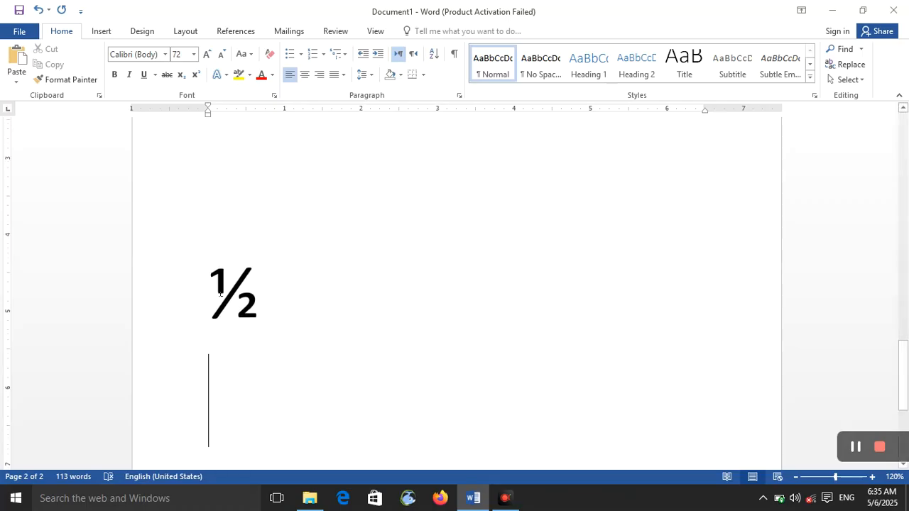
Try the automatic fraction replacement with 2/3 on the line below the ½, and erase everything after the 2.
type("2")
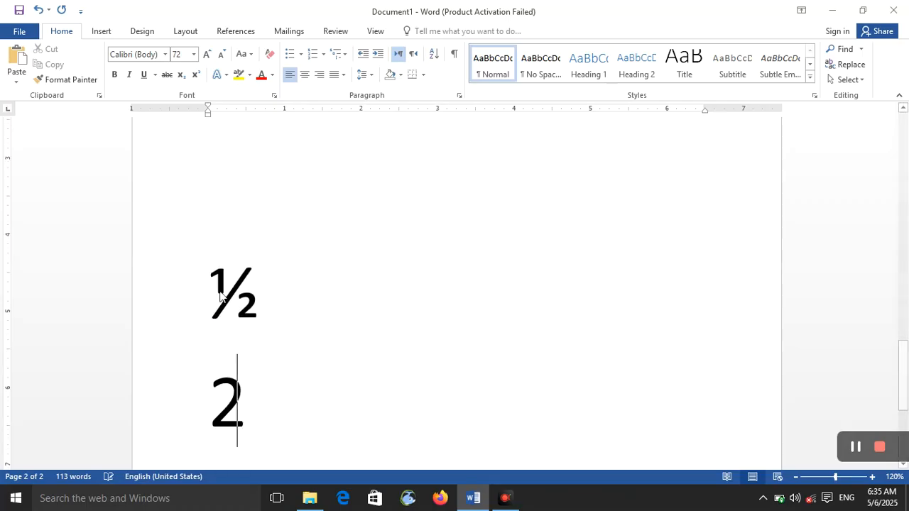
type("/3")
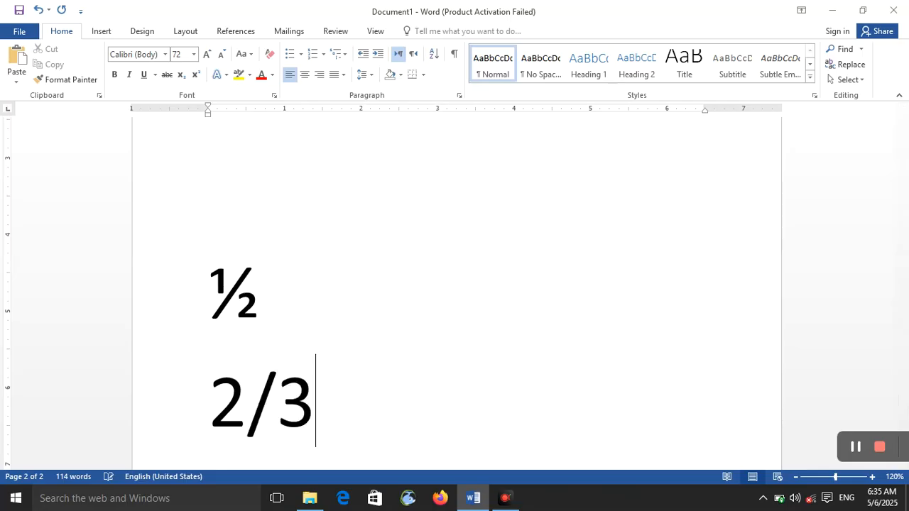
key("Return")
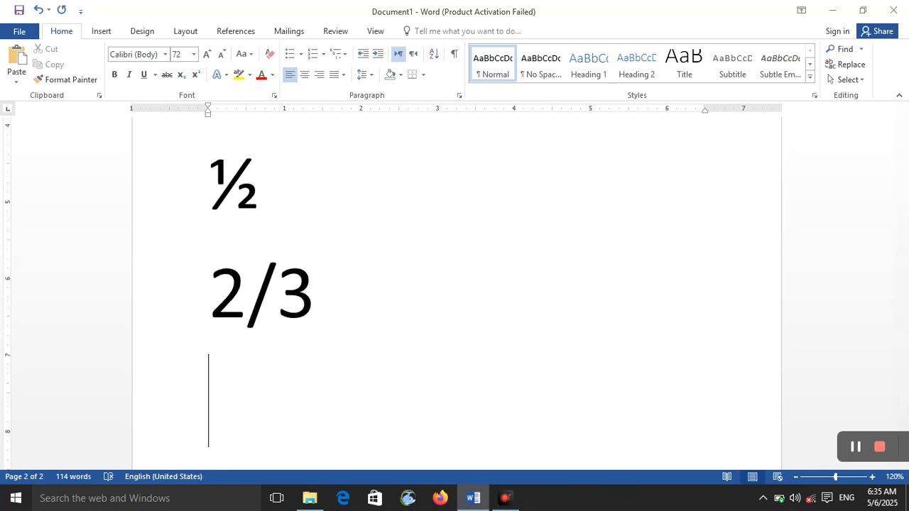
key("BackSpace")
key("Return")
key("BackSpace")
key("BackSpace")
key("BackSpace")
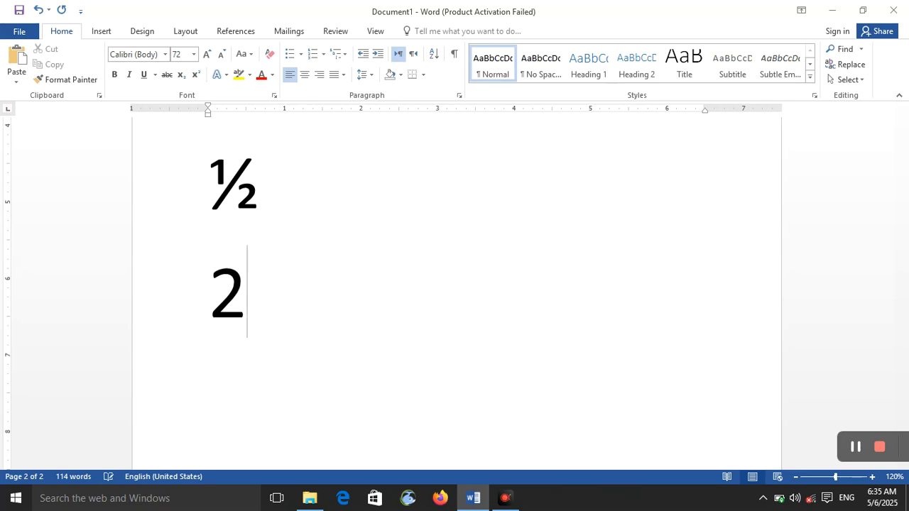
Try the automatic fraction replacement with 2/4 on the same line and clear the line.
type("/")
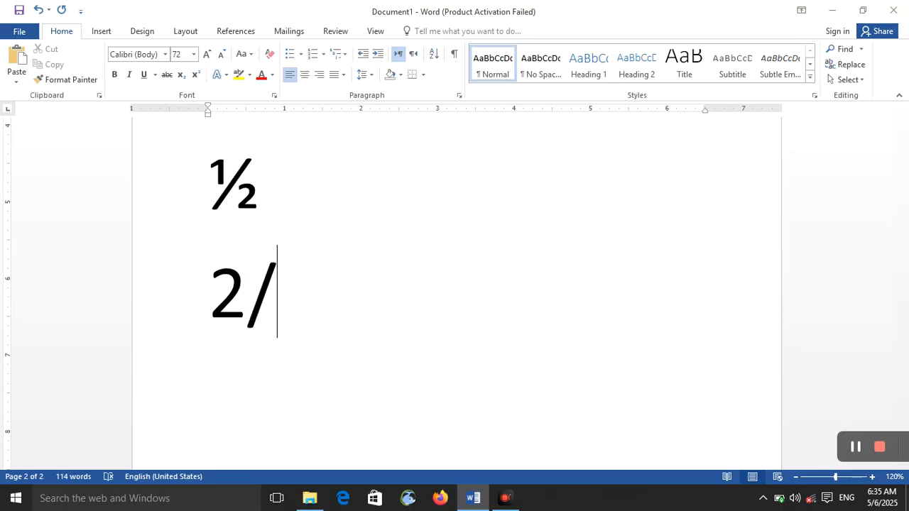
type("4")
key("Return")
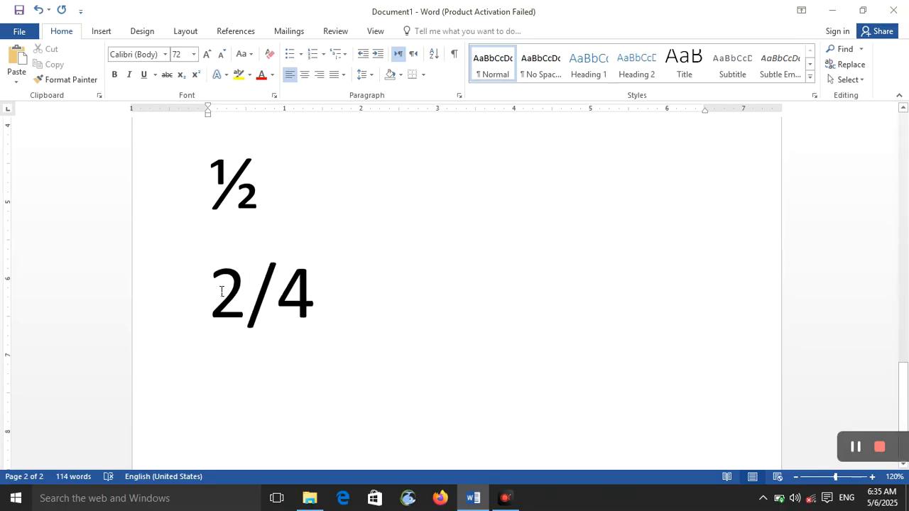
key("BackSpace")
key("BackSpace")
key("BackSpace")
key("BackSpace")
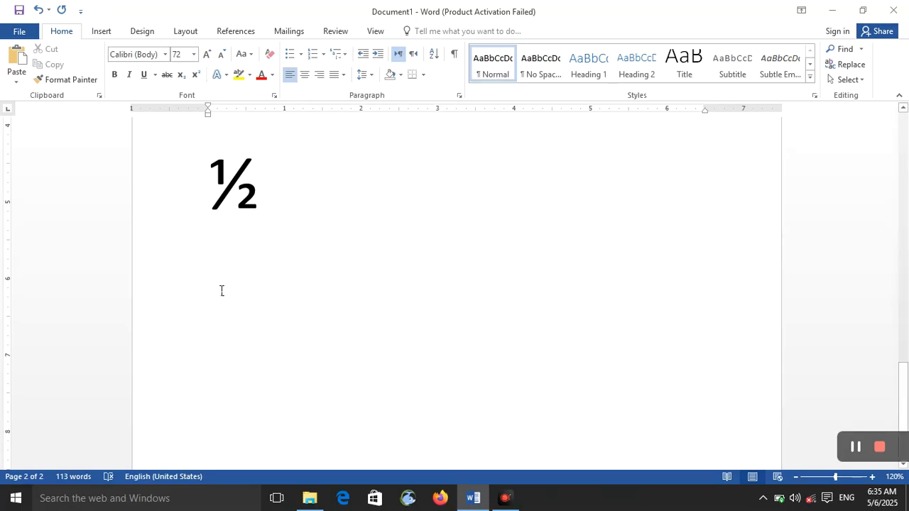
Try the automatic fraction replacement with 1/3 below the ½ and erase it along with the added empty lines.
left_click(268, 221)
left_click(284, 259)
type("1")
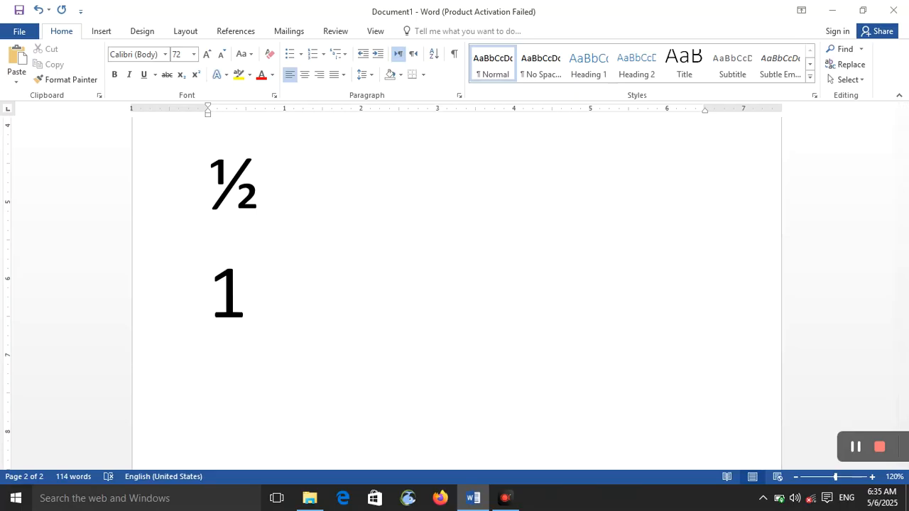
type("/")
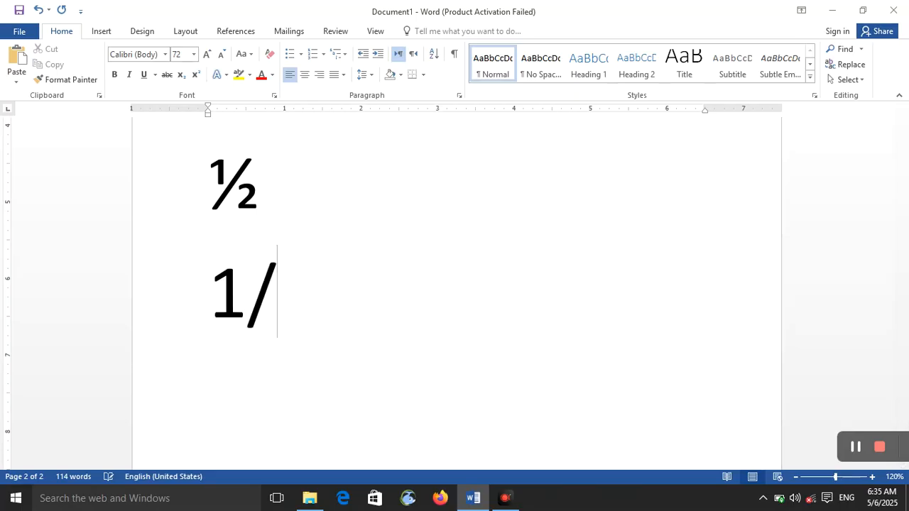
type("3")
key("Return")
key("Return")
key("BackSpace")
key("BackSpace")
key("BackSpace")
key("BackSpace")
key("BackSpace")
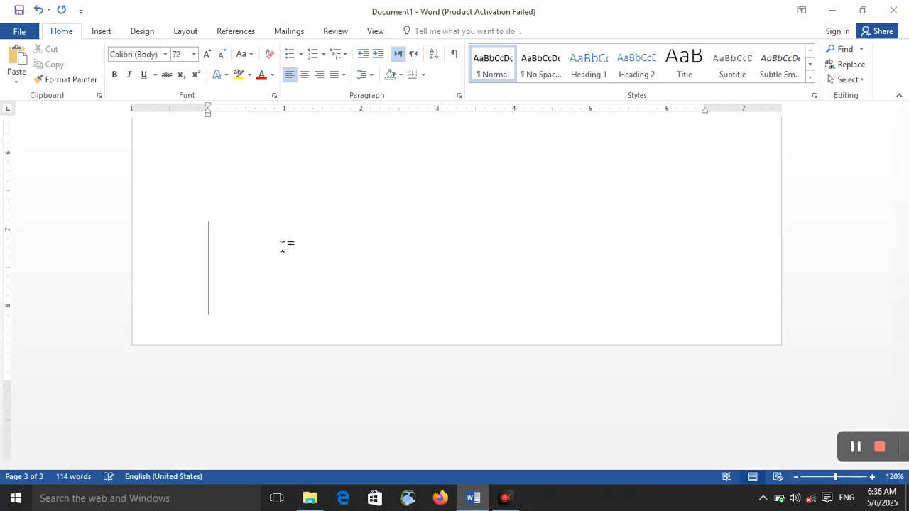
key("BackSpace")
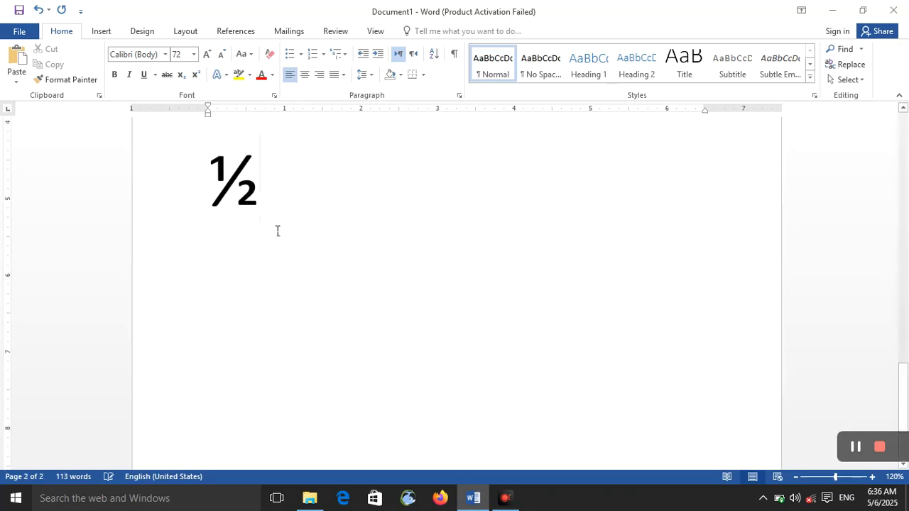
Switch the AutoFormat As You Type replacement of fractions with fraction characters off and back on, and return to the document.
left_click(5, 33)
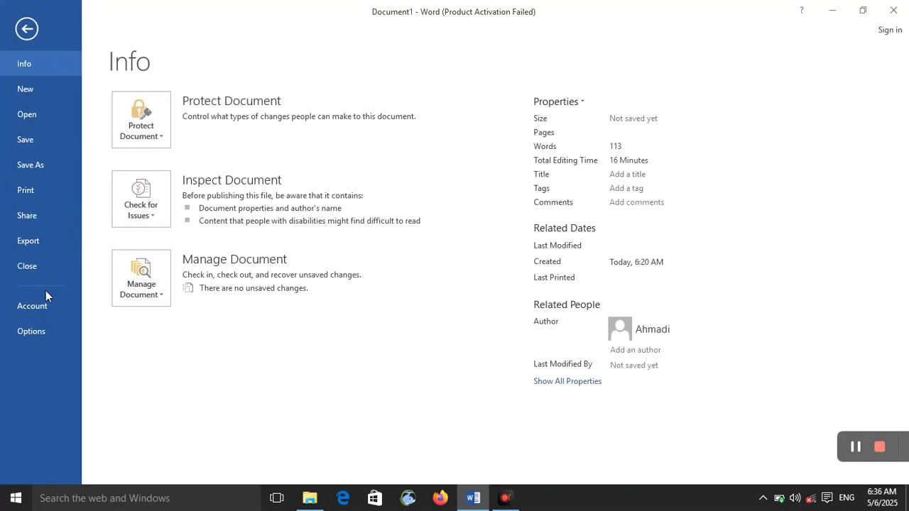
left_click(55, 328)
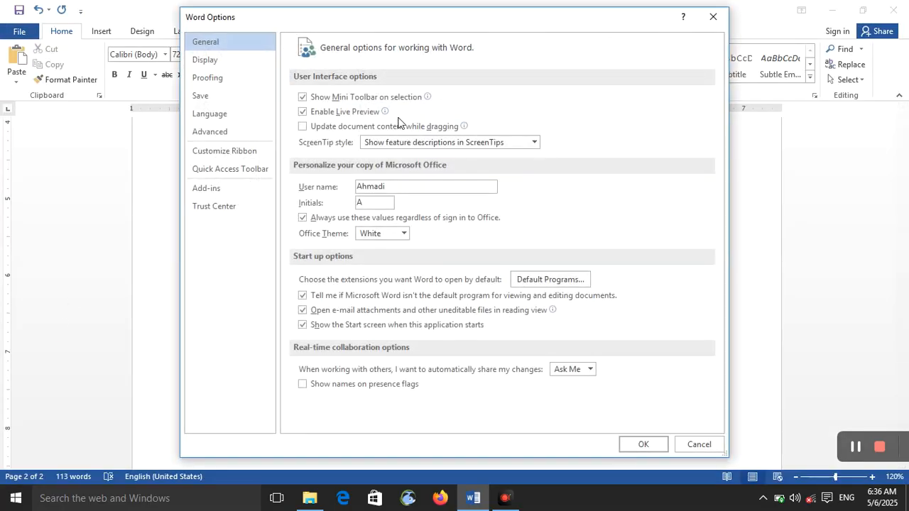
left_click(205, 79)
left_click(563, 100)
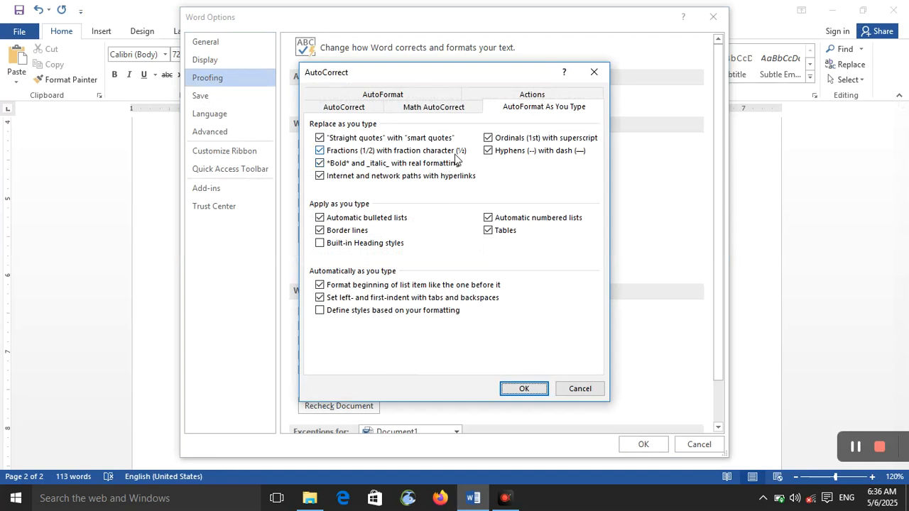
left_click(458, 152)
left_click(458, 152)
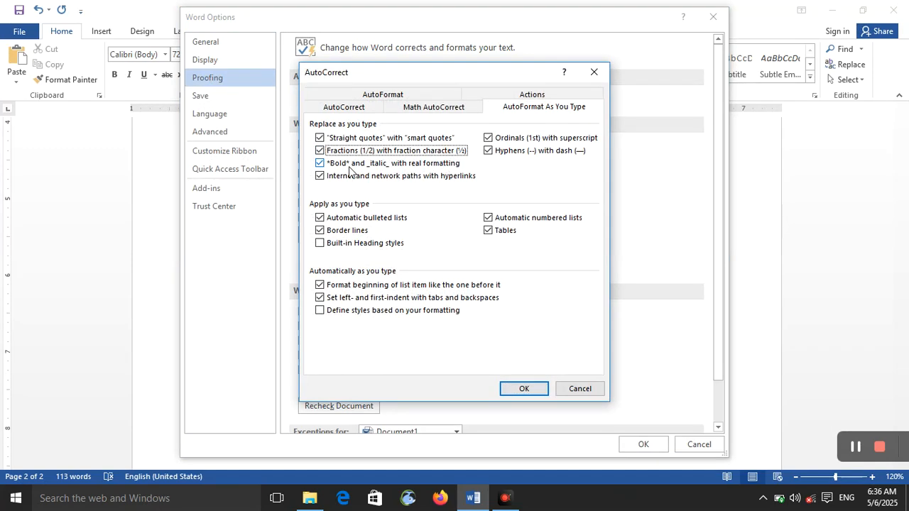
left_click(523, 389)
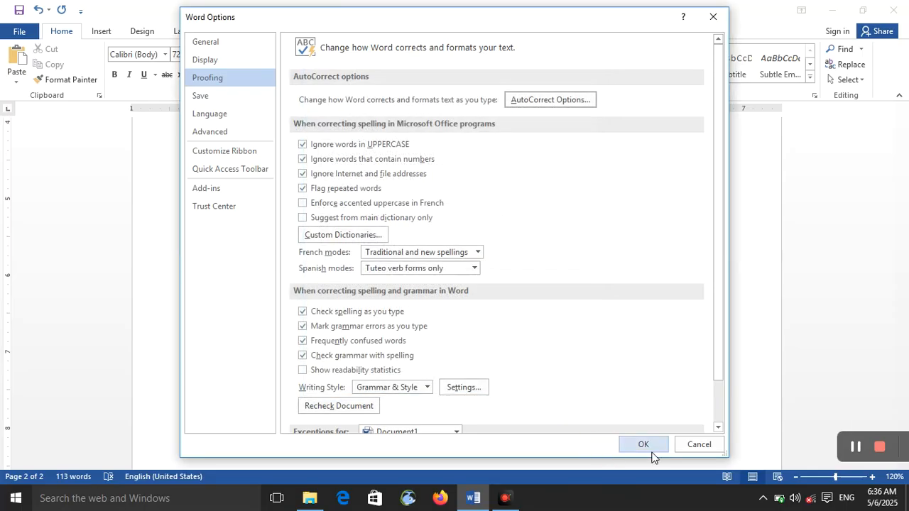
left_click(642, 445)
Enter a short sample name in lowercase on a new line below the ½.
key("Return")
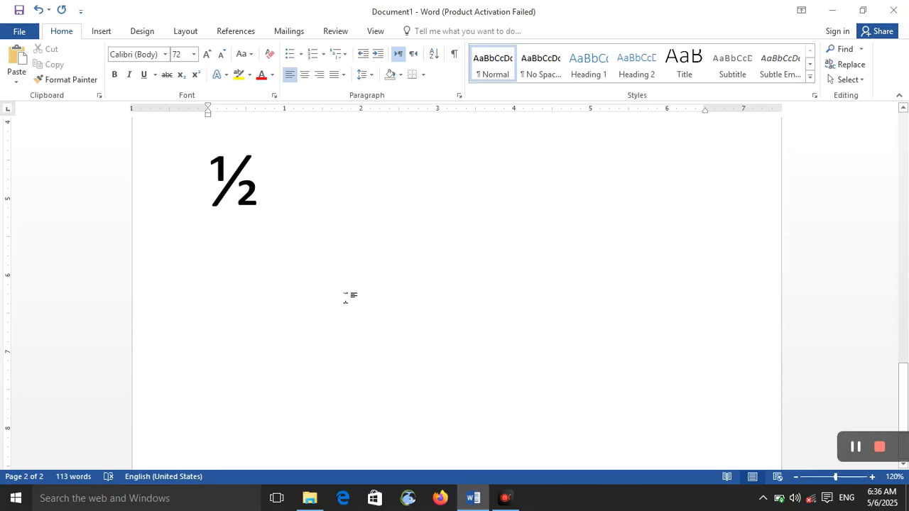
type("khan")
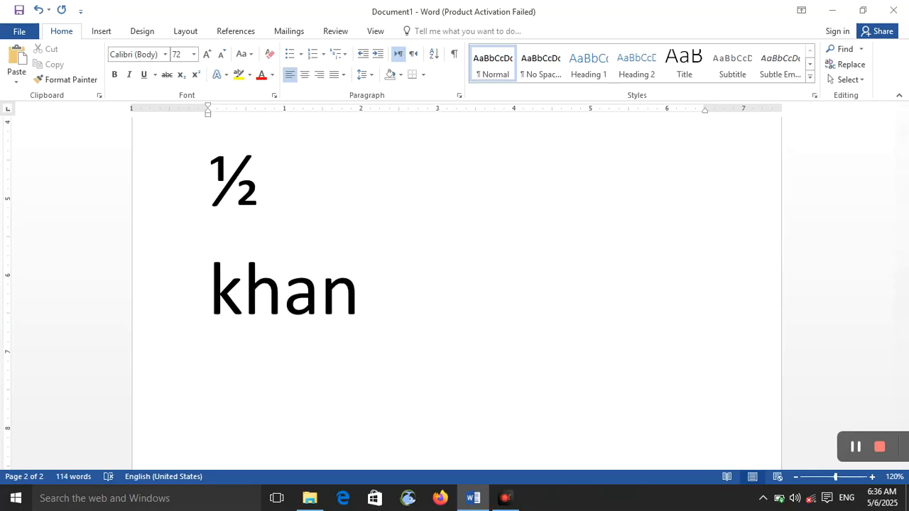
Apply bold manually to the sample name below the ½ and remove the bold again.
left_click_drag(384, 312, 189, 310)
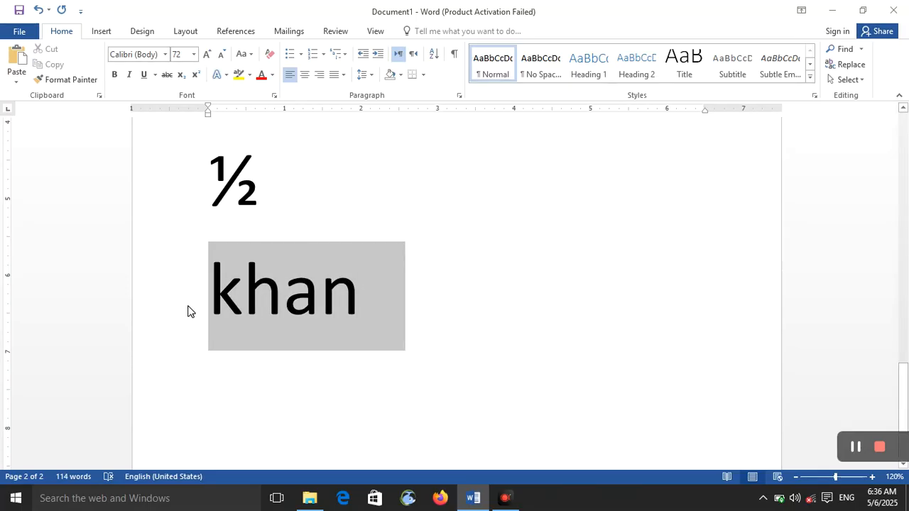
left_click(114, 75)
left_click(288, 293)
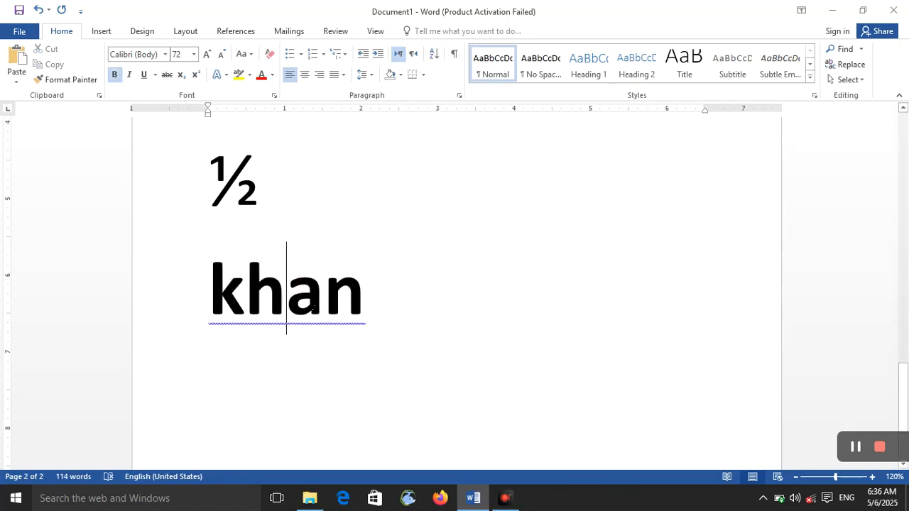
left_click(394, 311)
left_click_drag(365, 310, 189, 263)
left_click(112, 76)
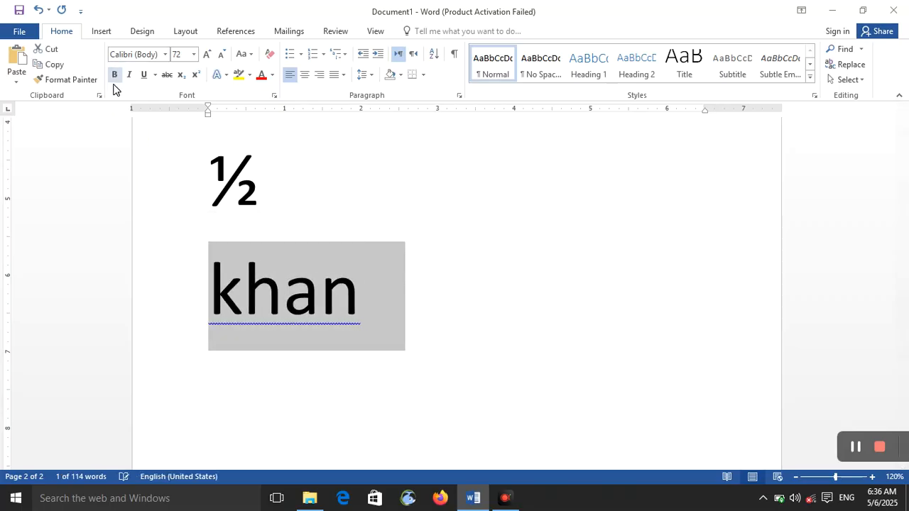
Enter the sample name again on the same line, spaced apart and enclosed in asterisks so it is formatted bold automatically.
left_click(369, 401)
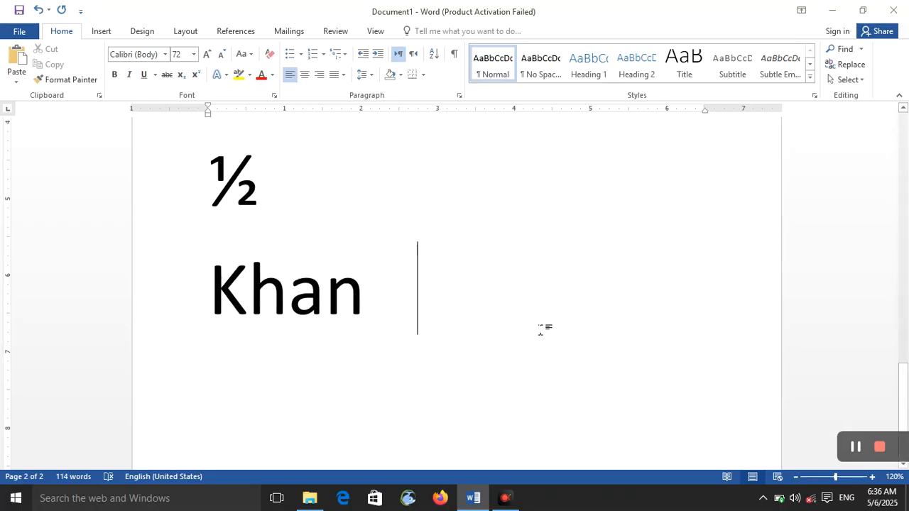
type("*")
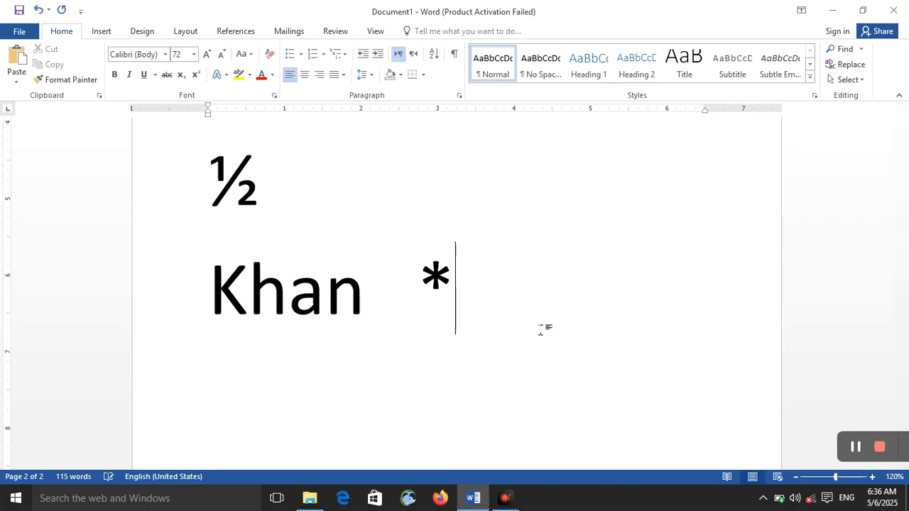
type("kha")
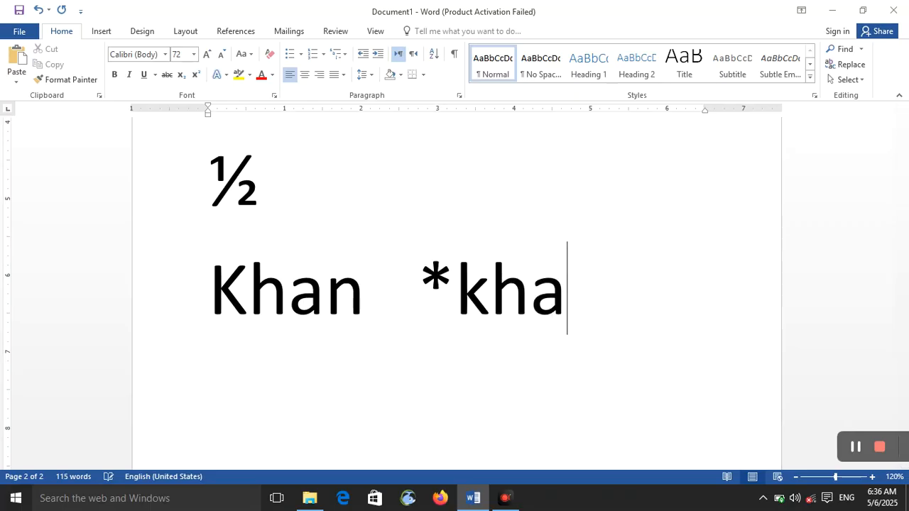
type("n")
type("*")
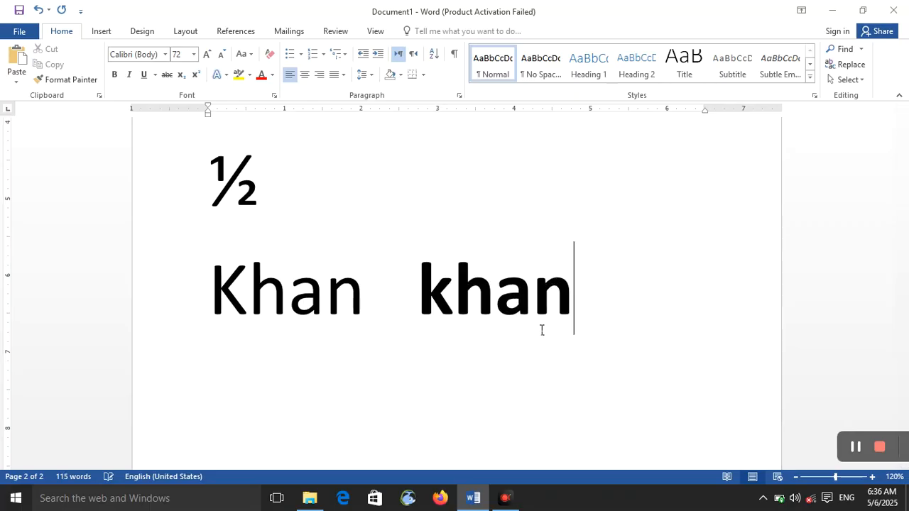
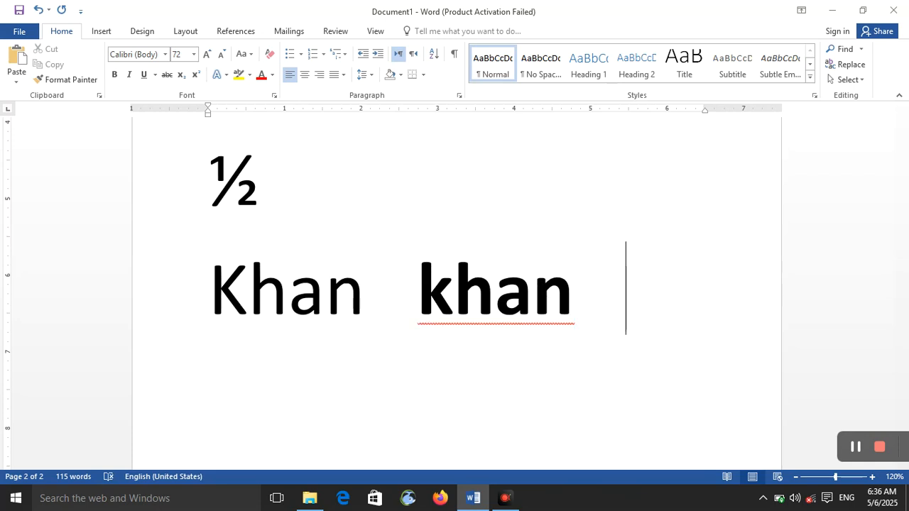
Switch the replacement of *Bold* and _italic_ with real formatting off and back on, and start a new line below the sample names.
left_click(19, 30)
left_click(39, 341)
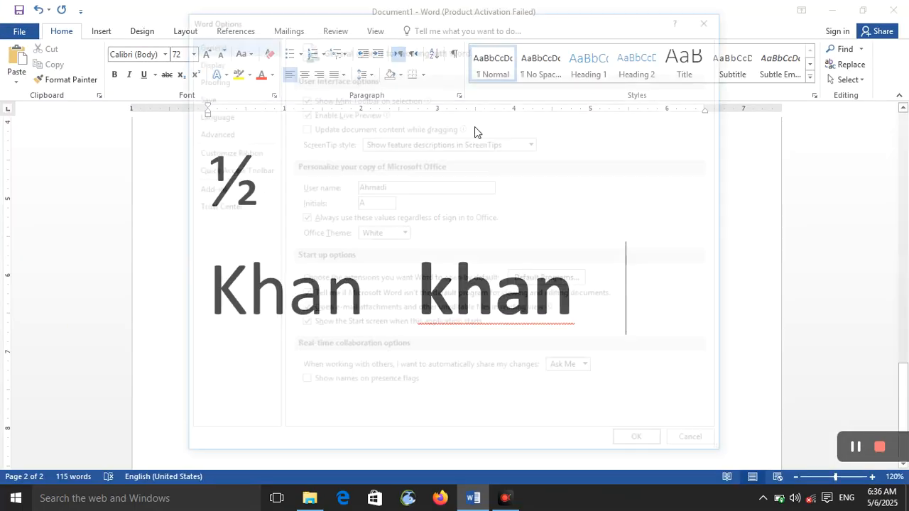
left_click(217, 79)
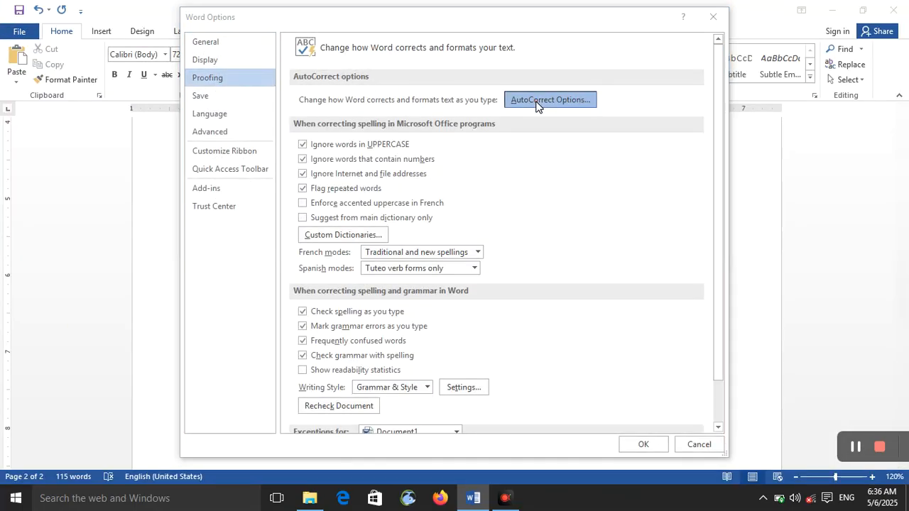
left_click(538, 104)
left_click(371, 163)
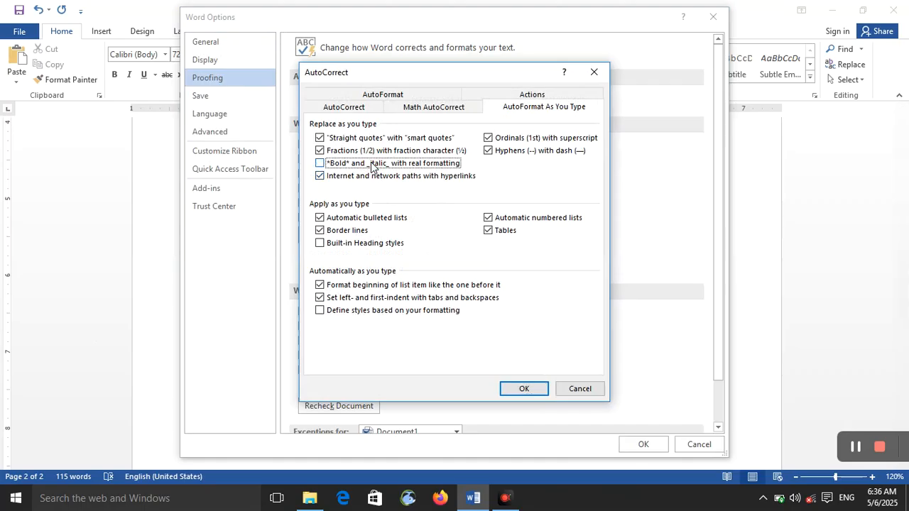
left_click(369, 164)
left_click(525, 388)
left_click(635, 451)
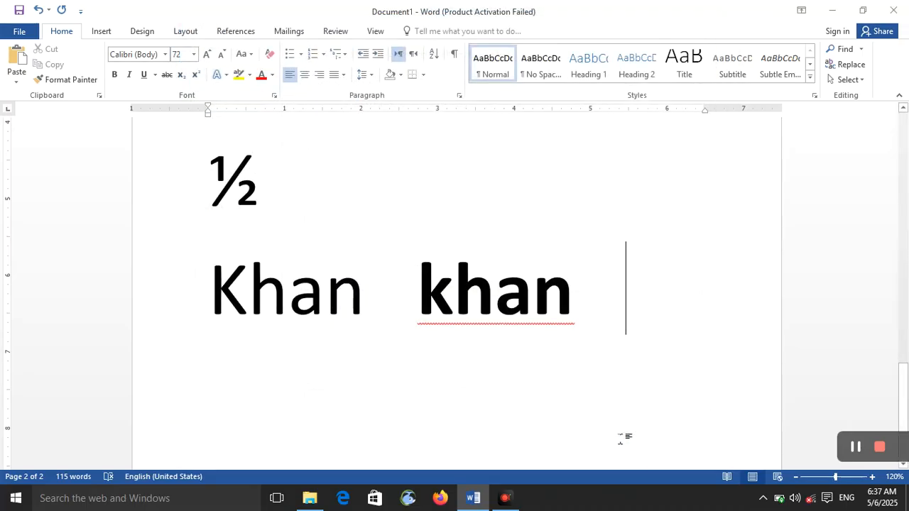
key("Return")
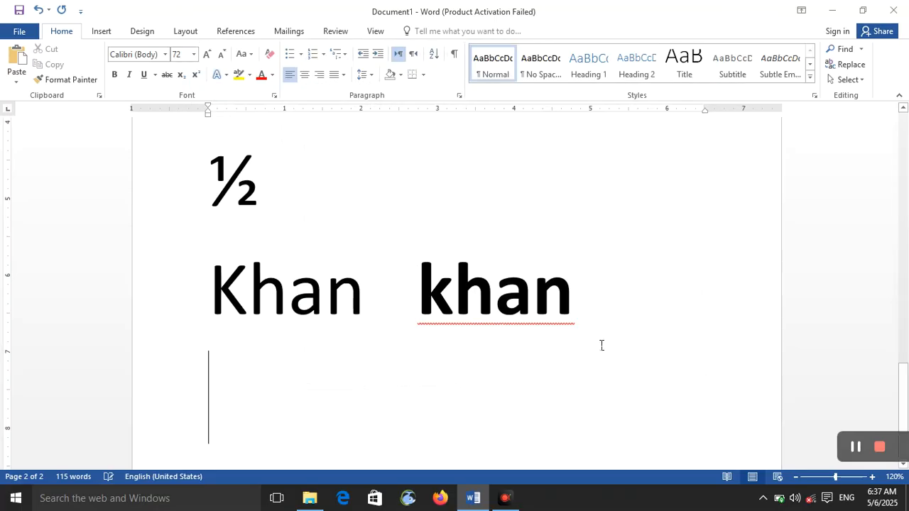
type("ww")
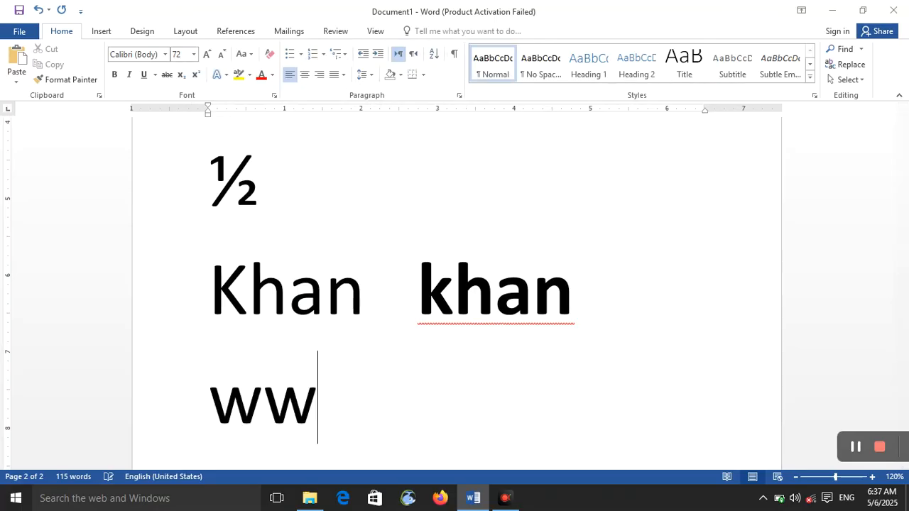
type("w.")
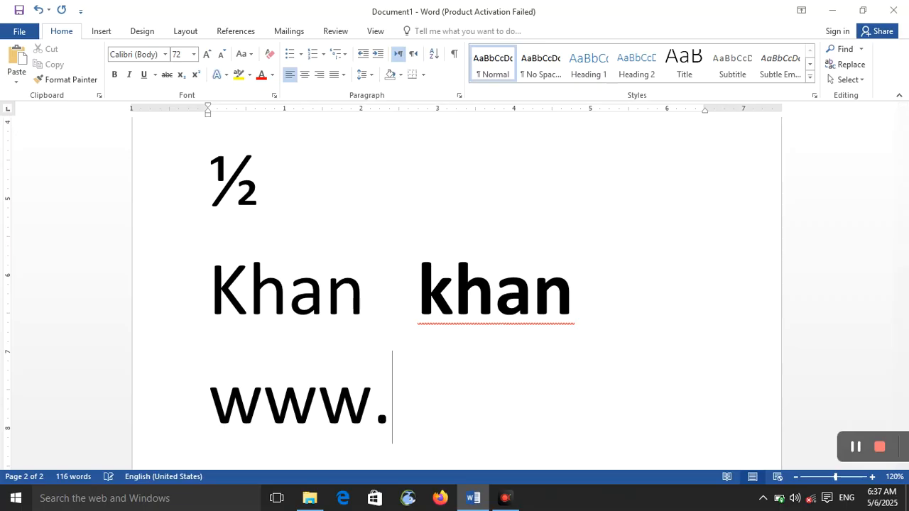
type("g")
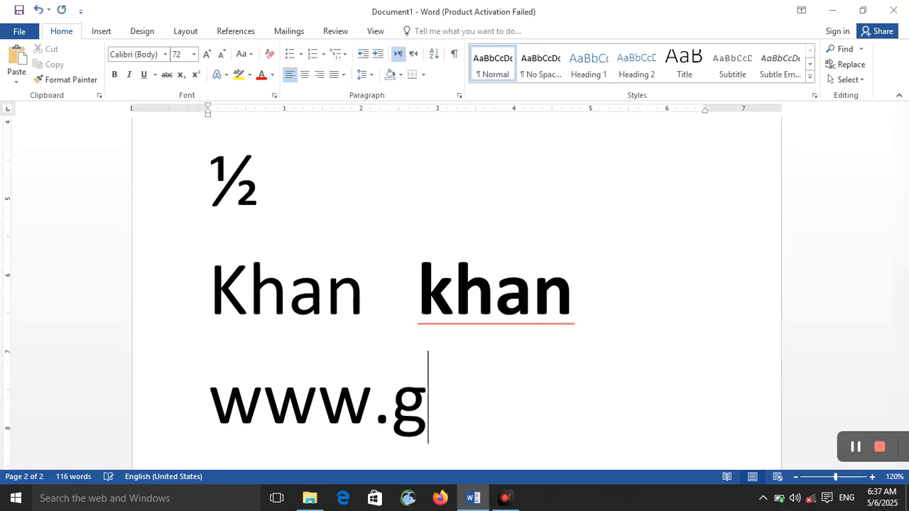
type("oog")
type("le,")
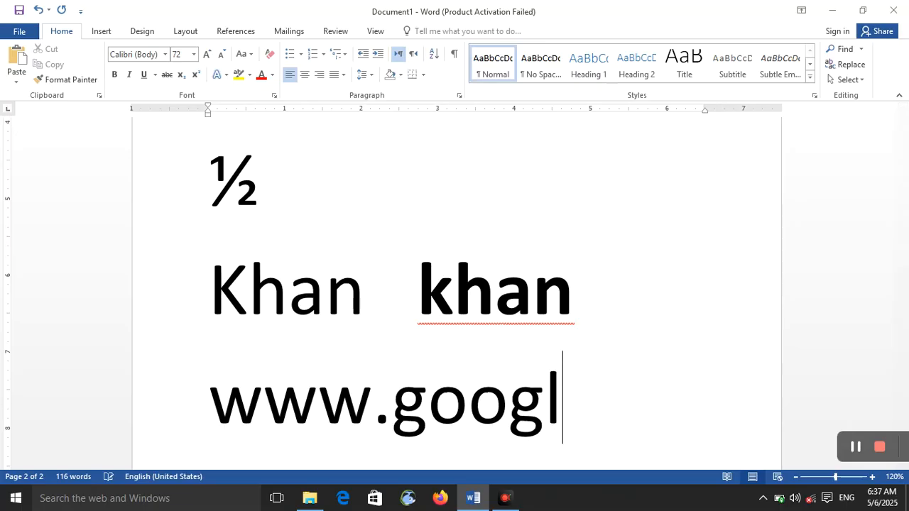
key("BackSpace")
type(".com")
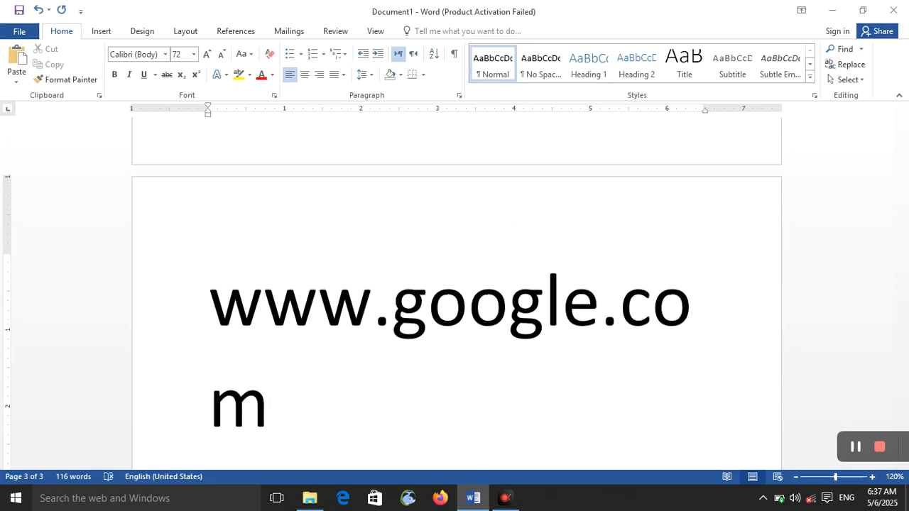
key("Return")
left_click_drag(255, 298, 211, 202)
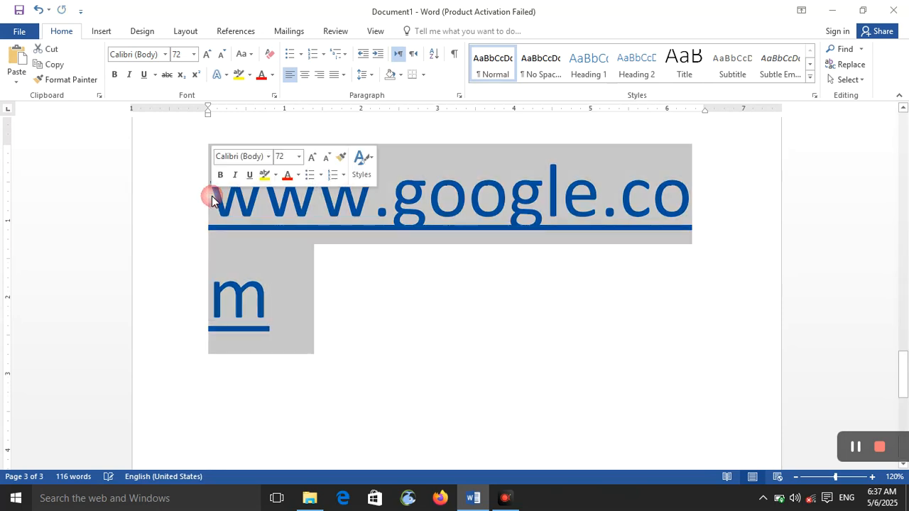
Review the ordinals with superscript setting in the AutoFormat As You Type options and accept the settings.
left_click(21, 32)
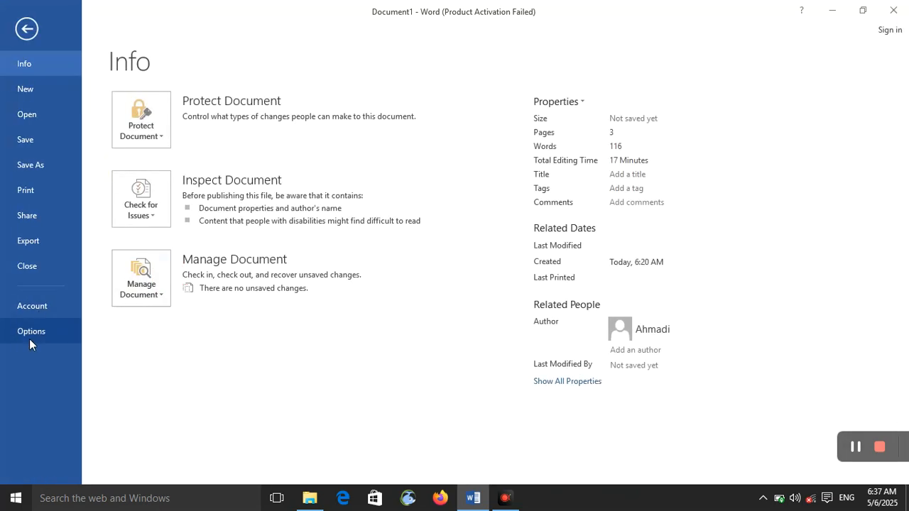
left_click(30, 333)
left_click(221, 82)
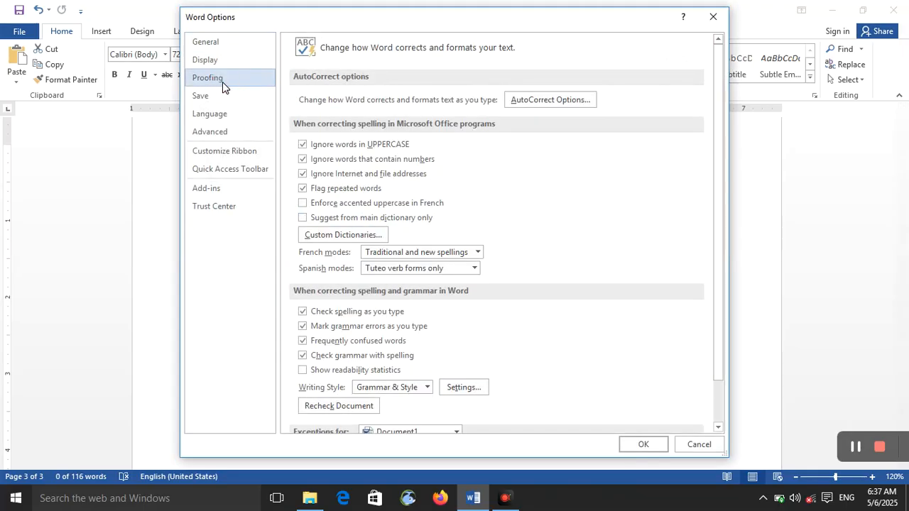
left_click(536, 101)
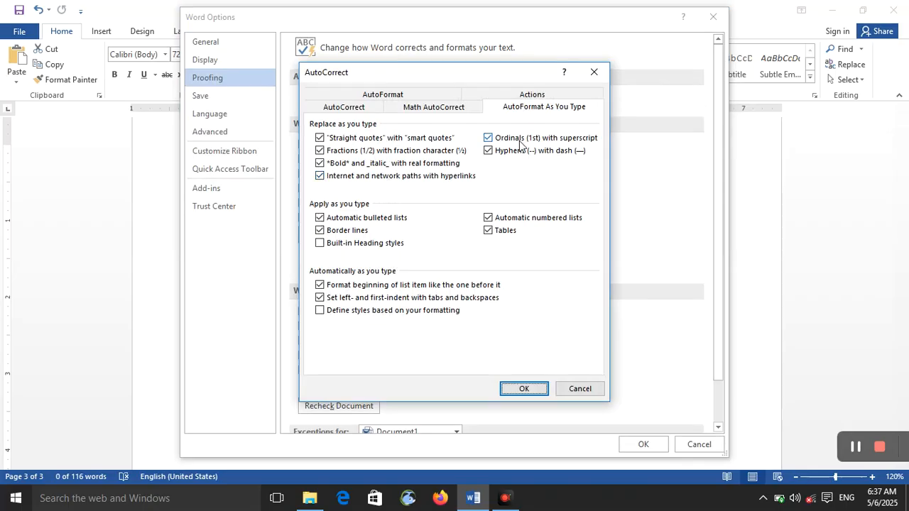
left_click(509, 389)
left_click(642, 445)
Enter 1st, 2nd and 3rd on separate lines below the web address so their suffixes become superscript automatically.
left_click(346, 369)
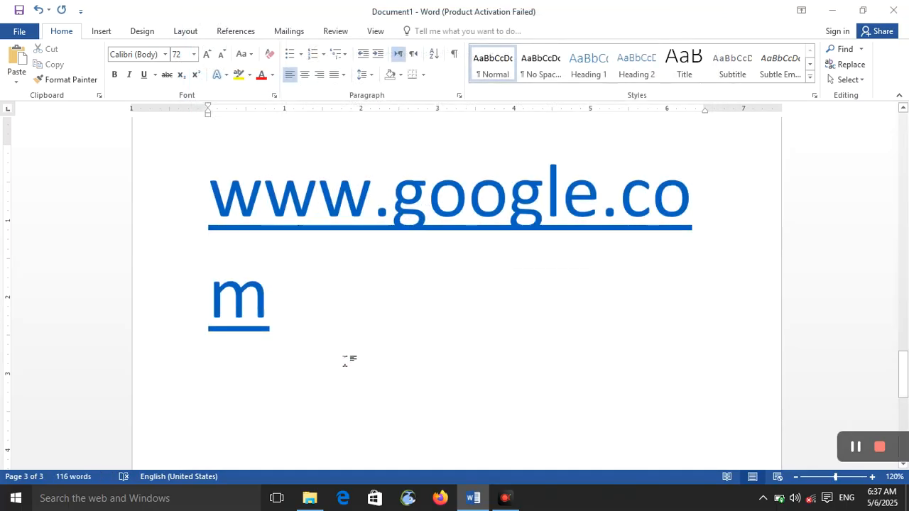
type("1")
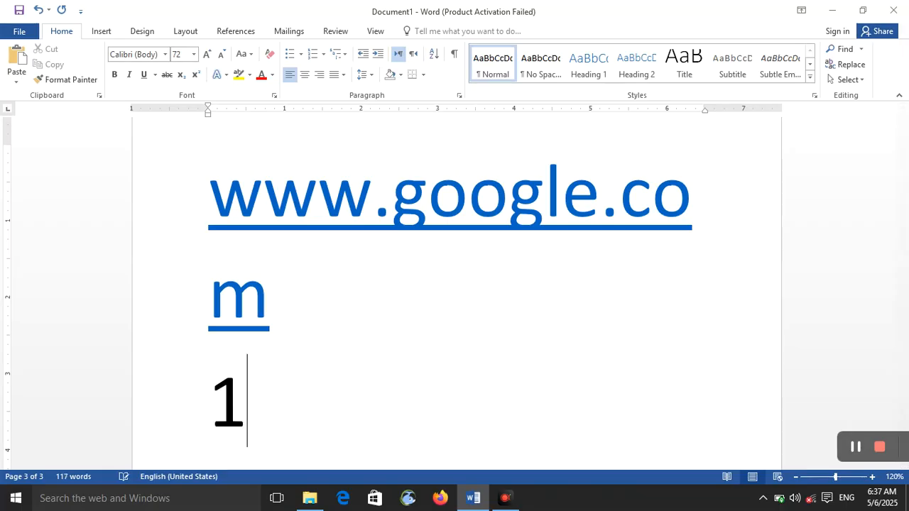
type("st")
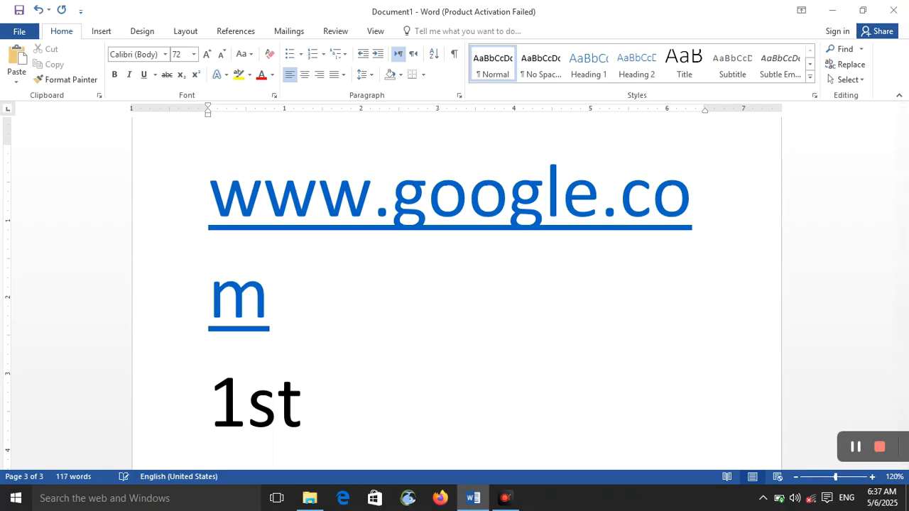
key("Return")
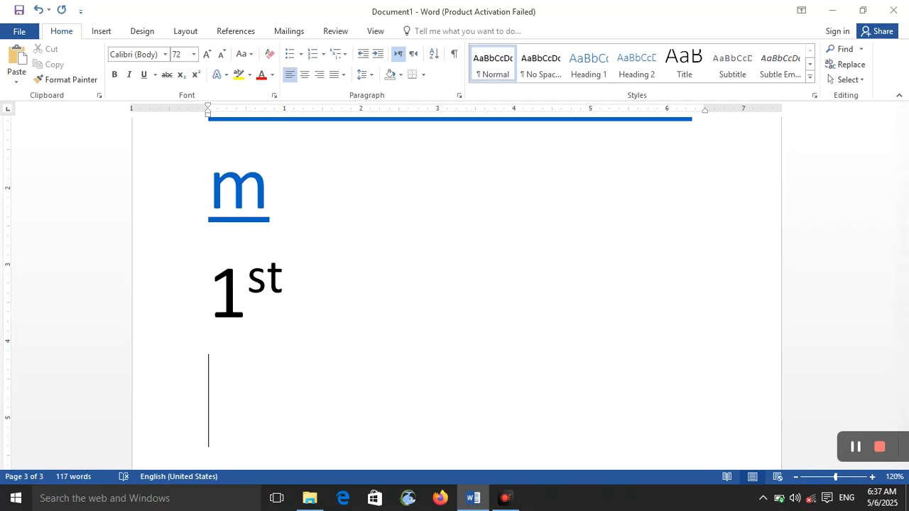
type("2nd")
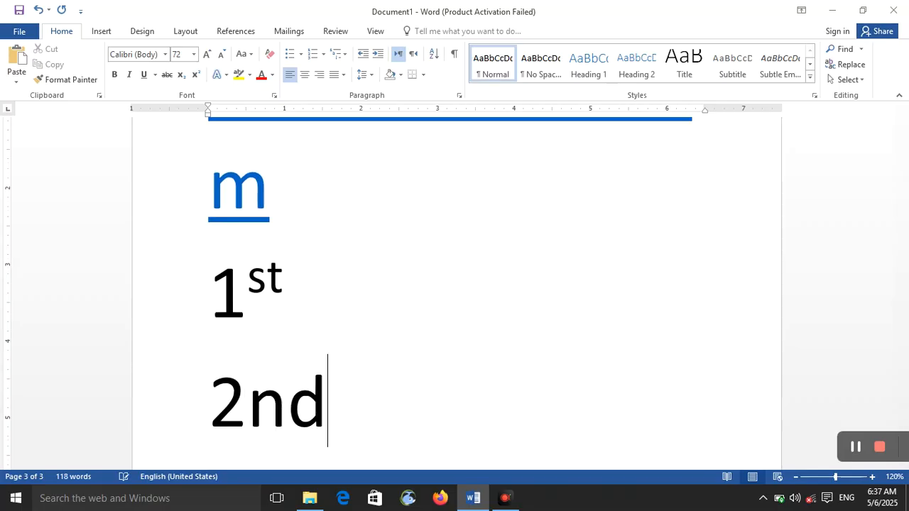
key("Return")
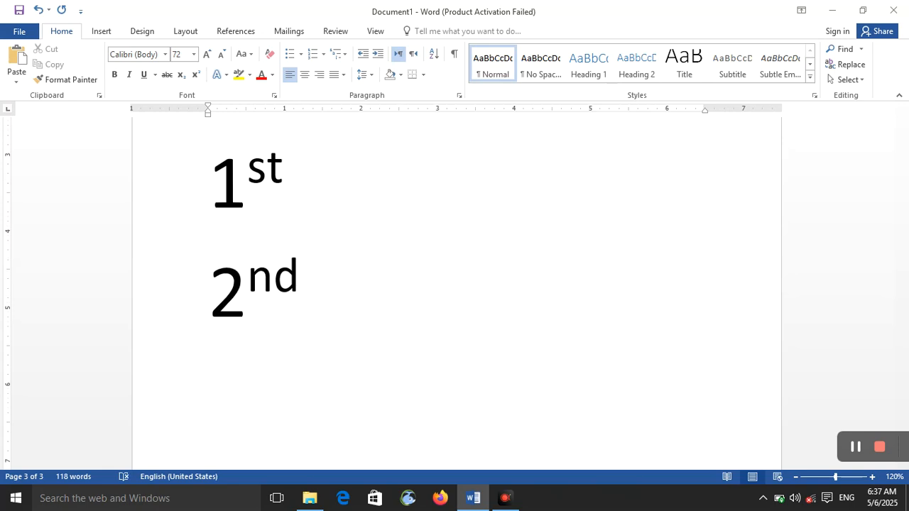
type("3")
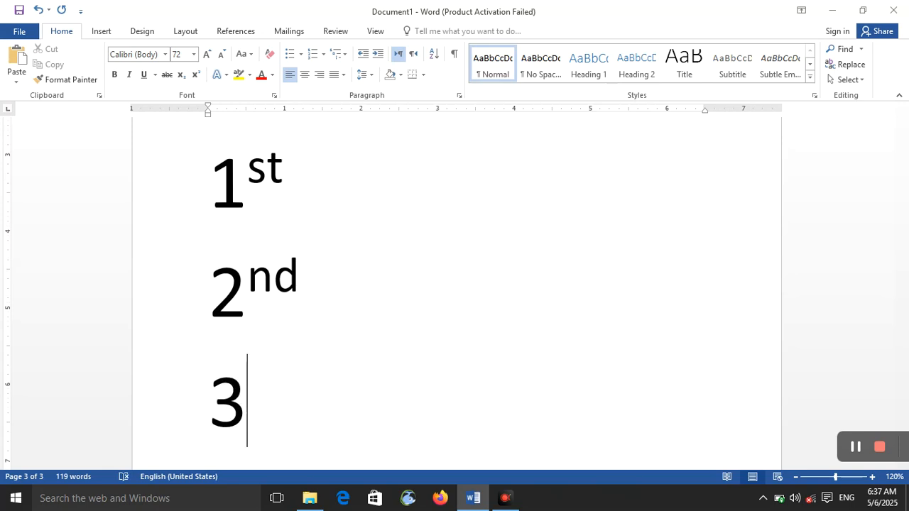
type("rd")
key("Return")
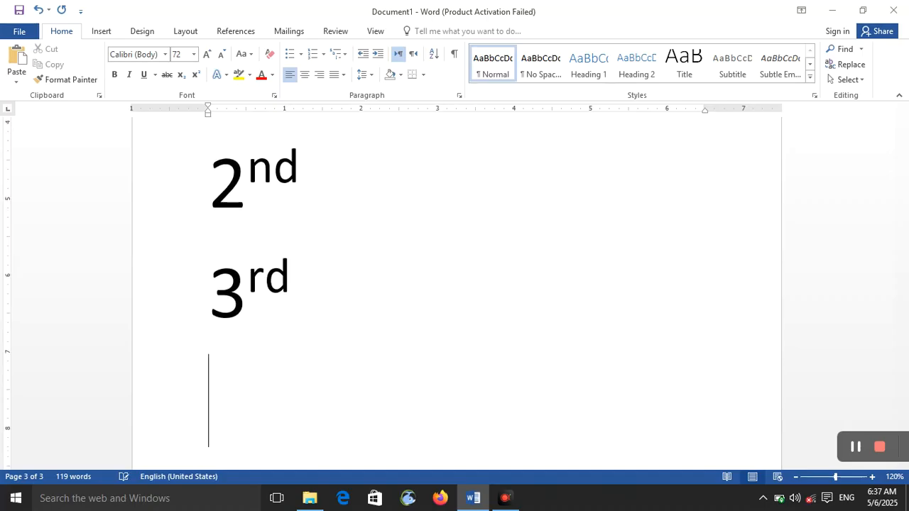
Review the hyphens with dash setting in the AutoFormat As You Type options and accept the settings.
left_click(19, 31)
left_click(47, 336)
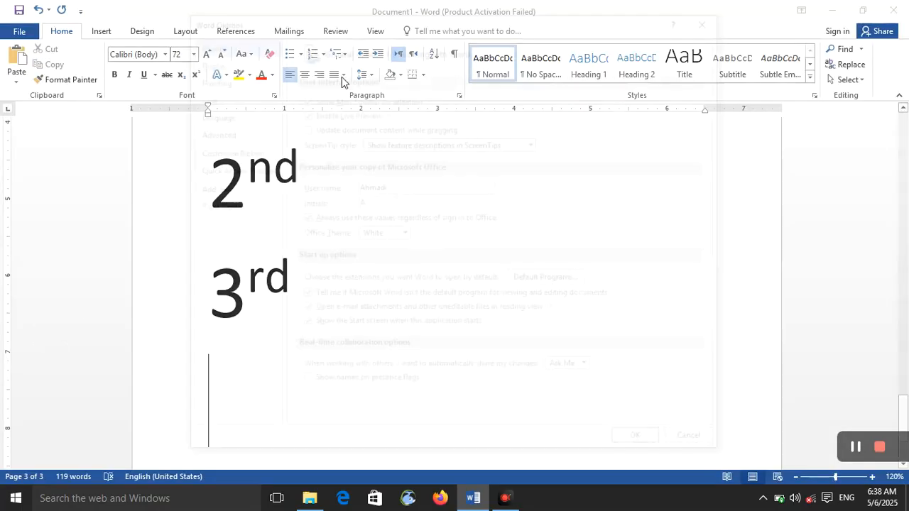
left_click(250, 80)
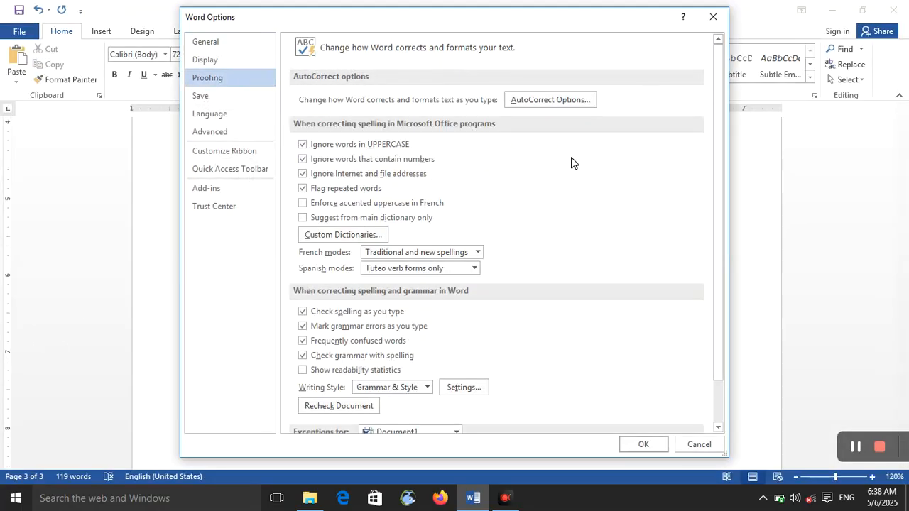
left_click(530, 104)
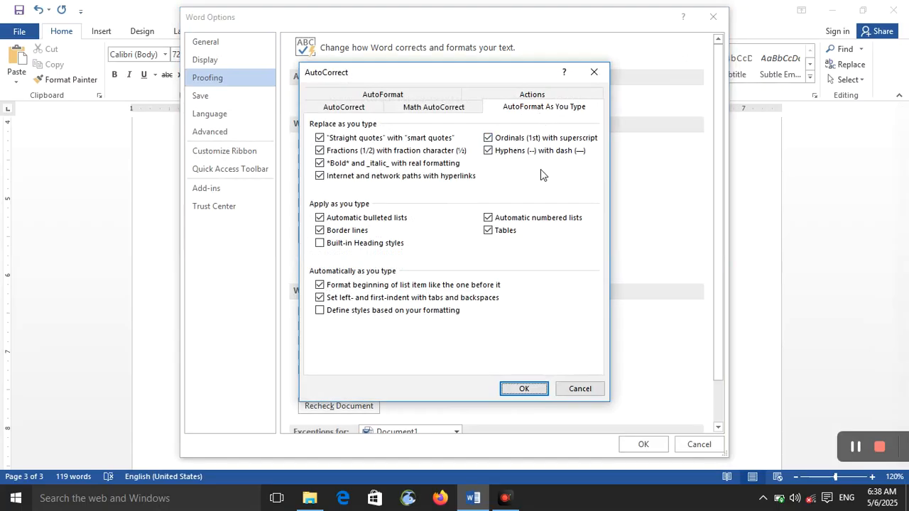
left_click(524, 388)
left_click(642, 444)
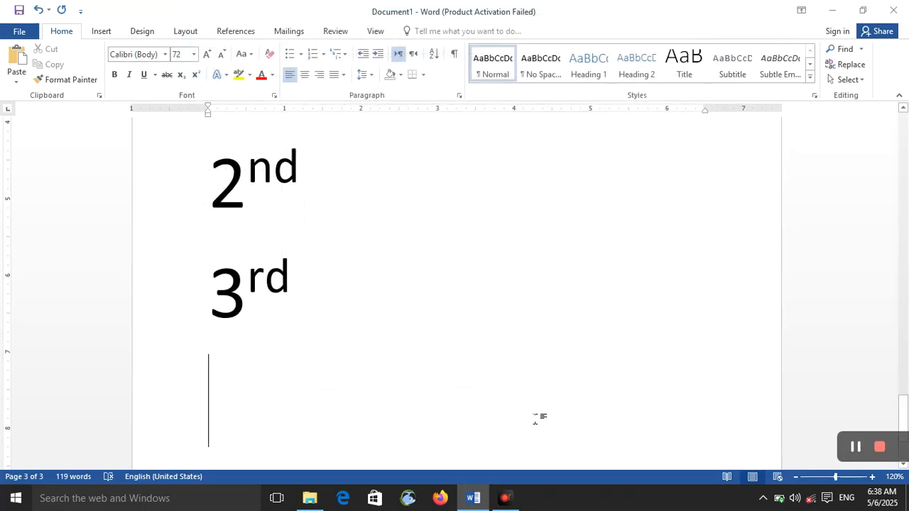
Enter three hyphens on the line below 3rd and end the paragraph so they turn into a horizontal border line.
type("--")
key("Return")
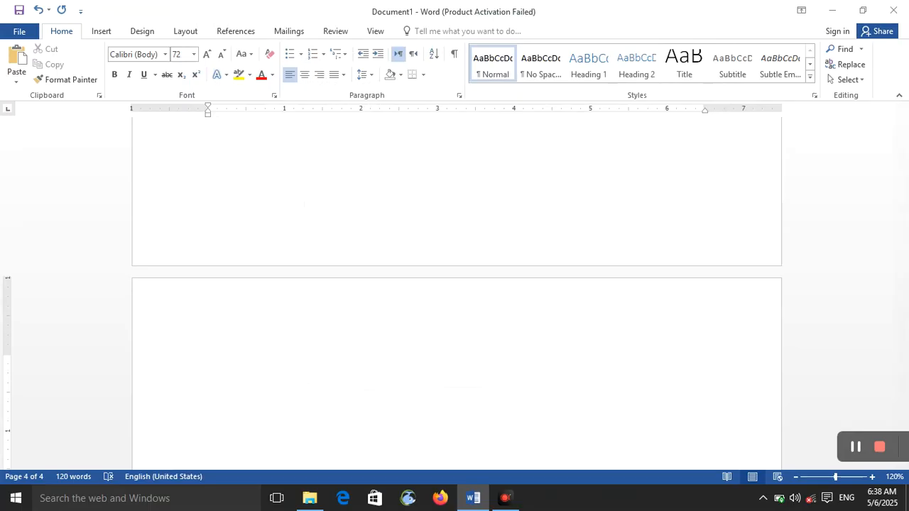
key("BackSpace")
type("-")
key("Return")
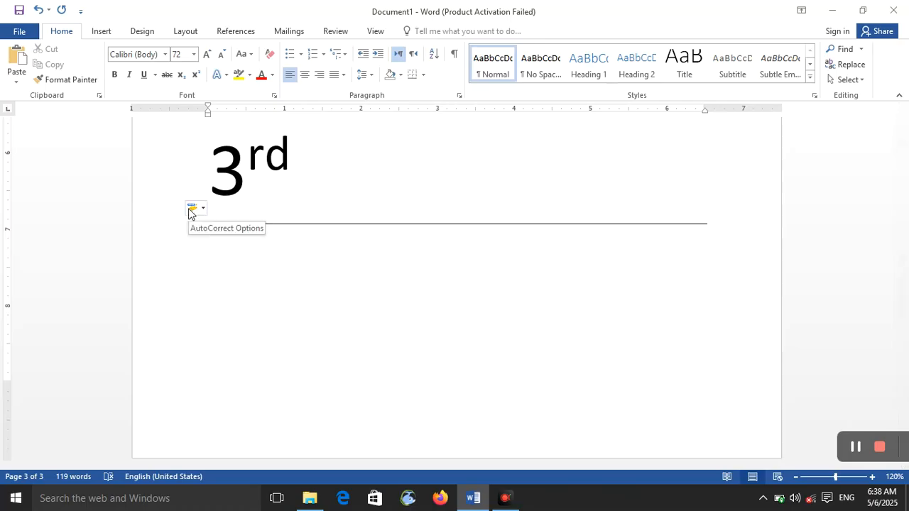
Review the Apply as you type settings, including automatic numbered lists, in the AutoFormat As You Type options and accept them.
left_click(4, 36)
left_click(26, 332)
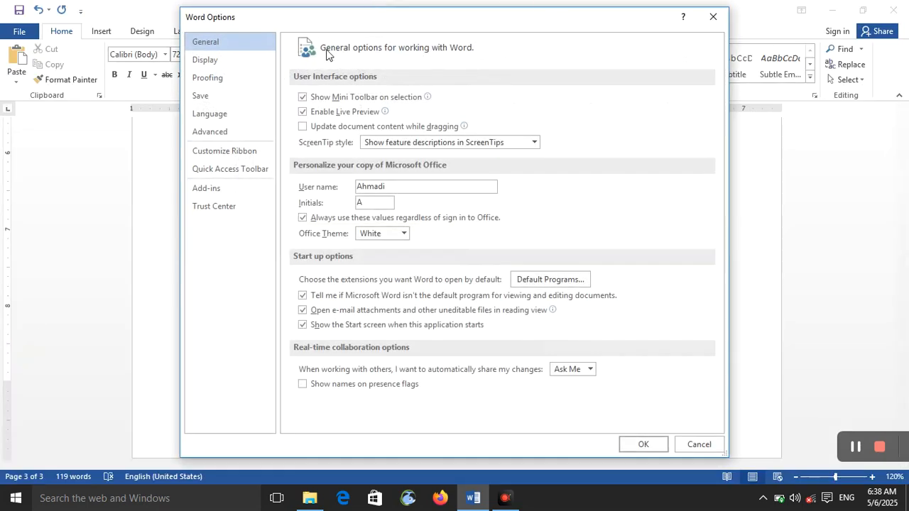
left_click(256, 85)
left_click(541, 96)
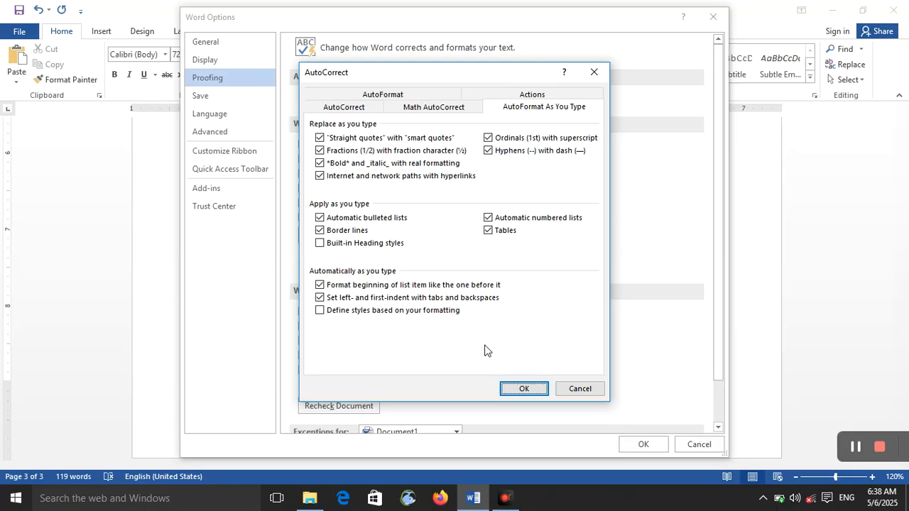
left_click(523, 387)
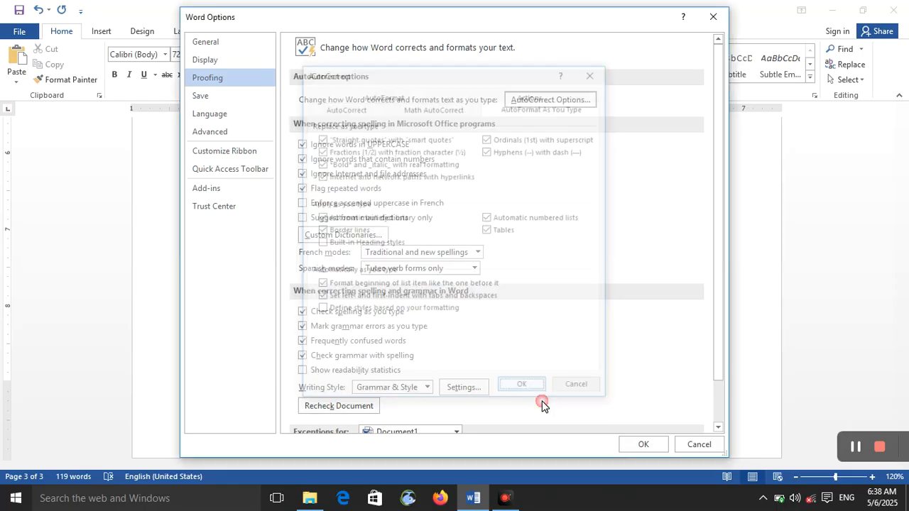
left_click(638, 444)
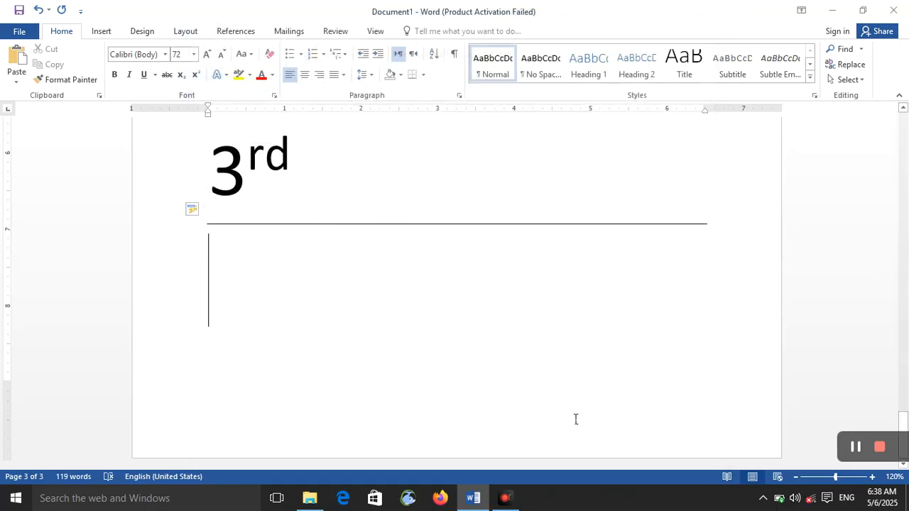
Create an automatic numbered list below the border line with the items a, B and C, leaving an empty fourth item.
type("1  a")
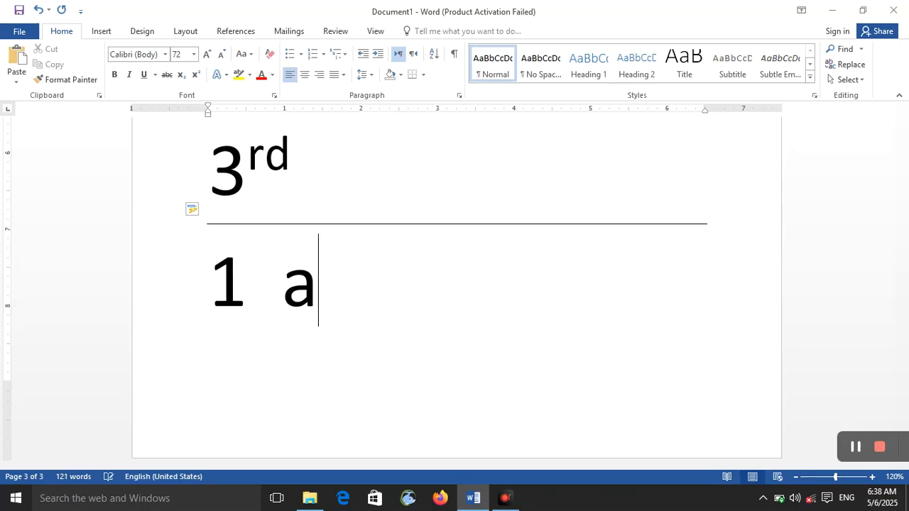
key("Return")
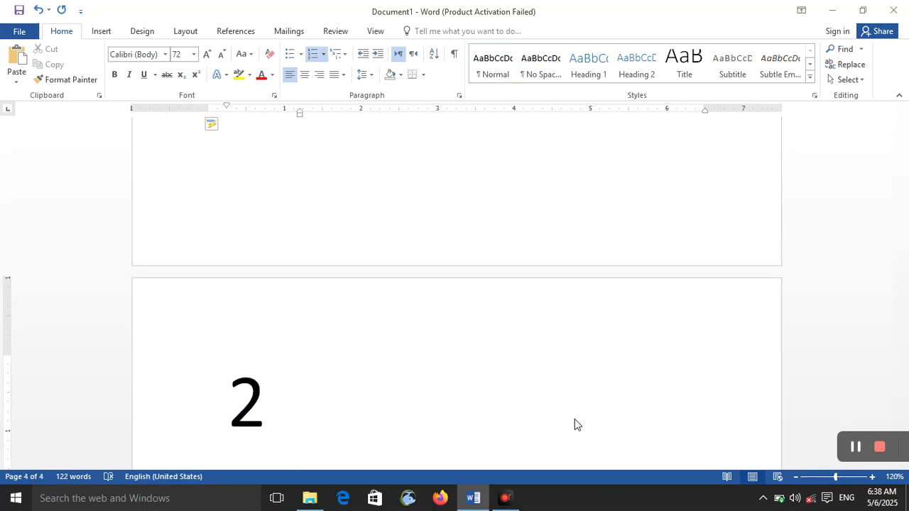
key("BackSpace")
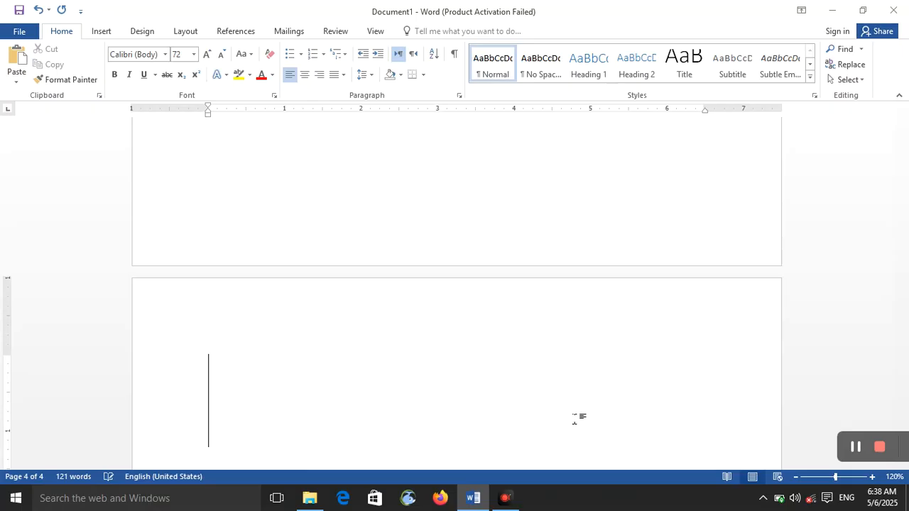
key("BackSpace")
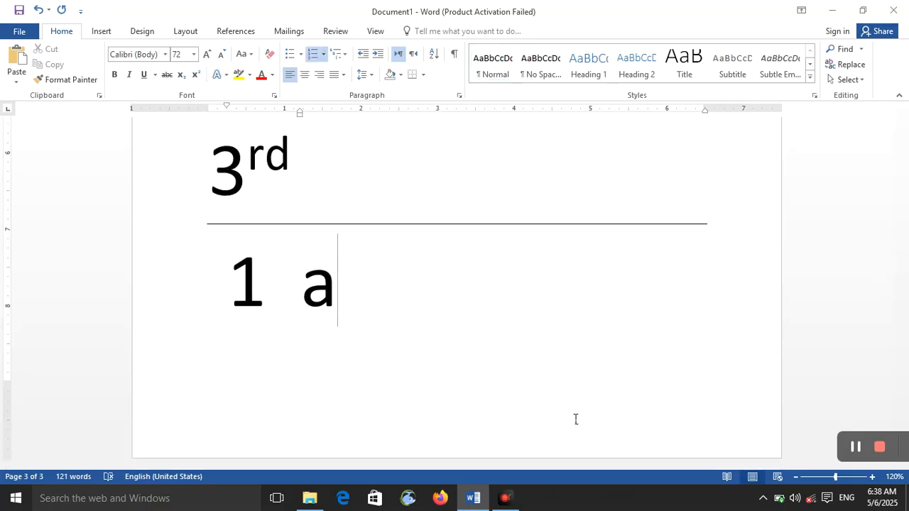
key("Return")
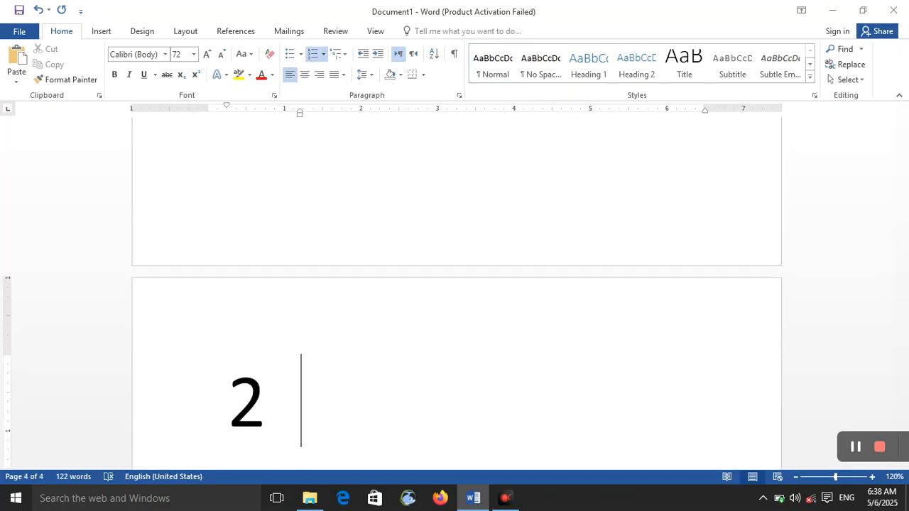
type("b")
key("Return")
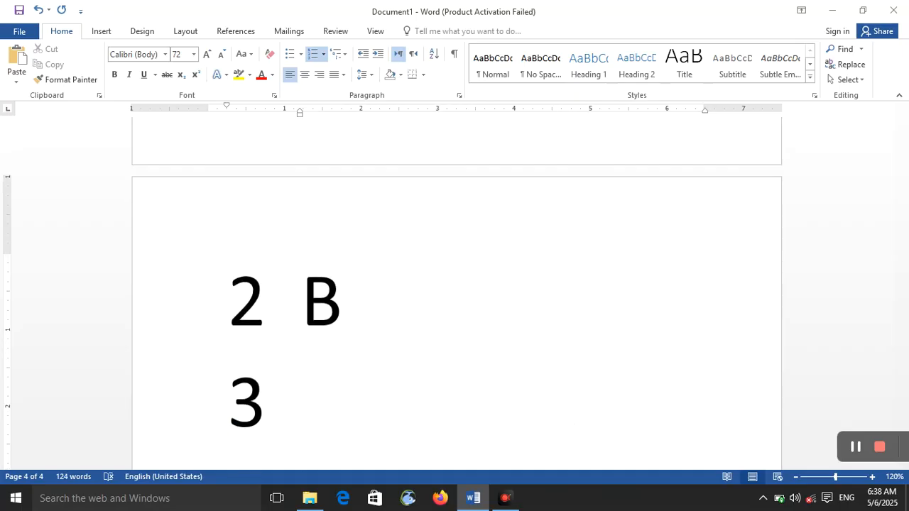
type("c")
key("Return")
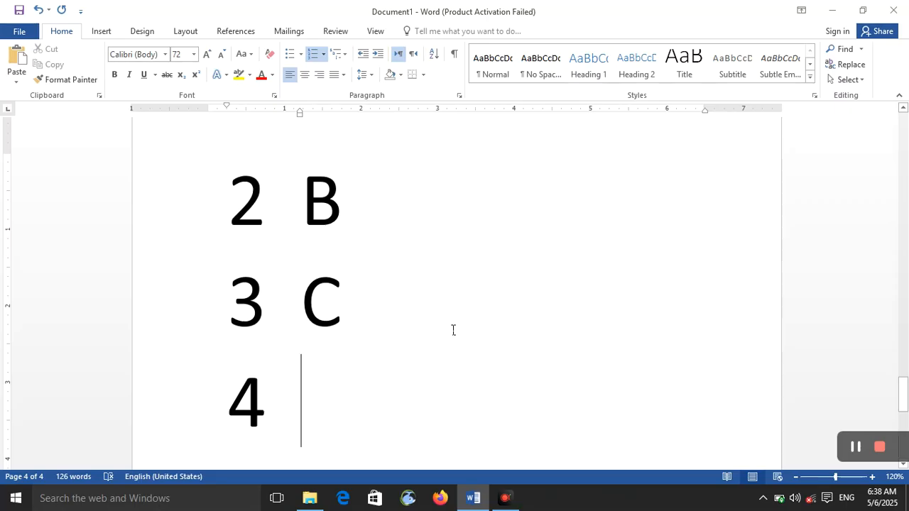
scroll(453, 330, "up", 10)
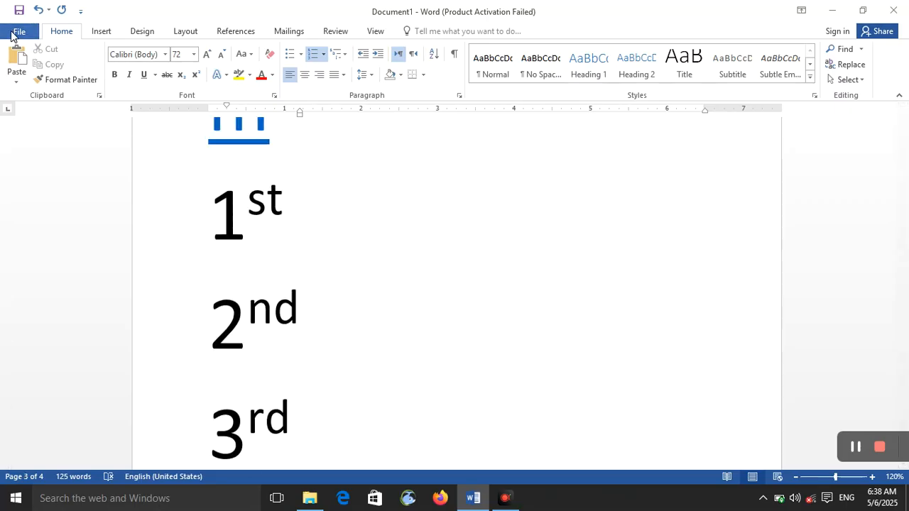
Review the Apply as you type settings, including automatic bulleted lists, in the AutoFormat As You Type options and accept them.
left_click(17, 32)
left_click(59, 334)
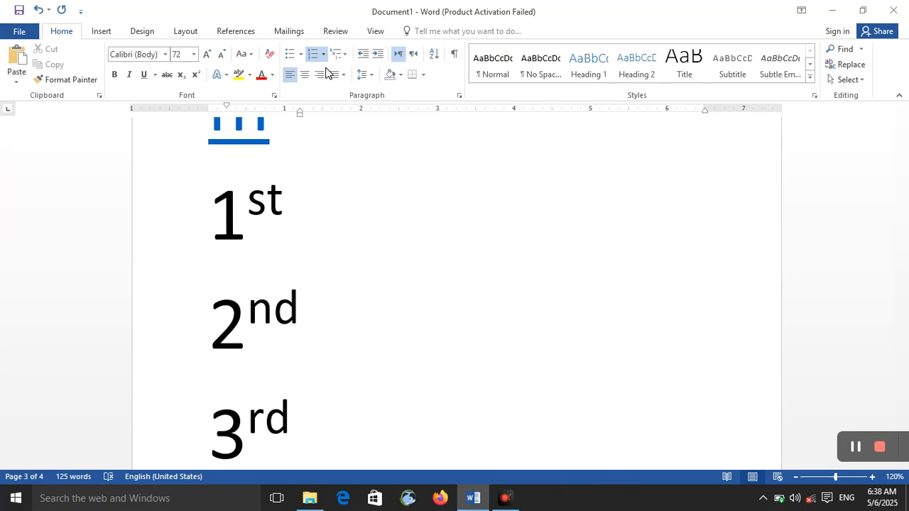
left_click(237, 75)
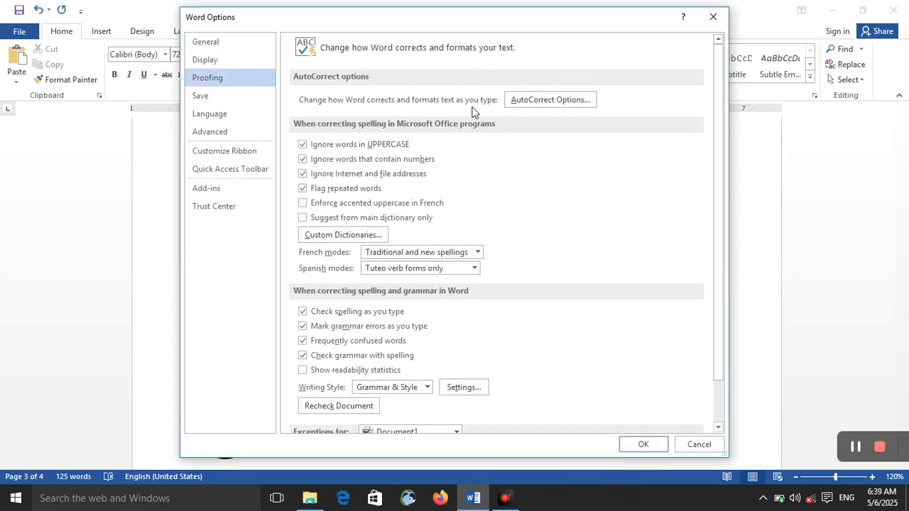
left_click(538, 101)
left_click(525, 107)
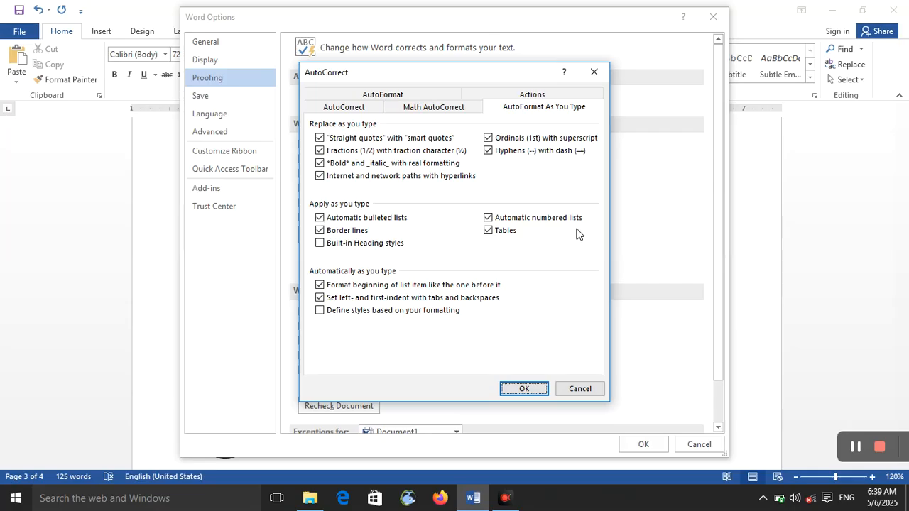
left_click(523, 392)
left_click(650, 448)
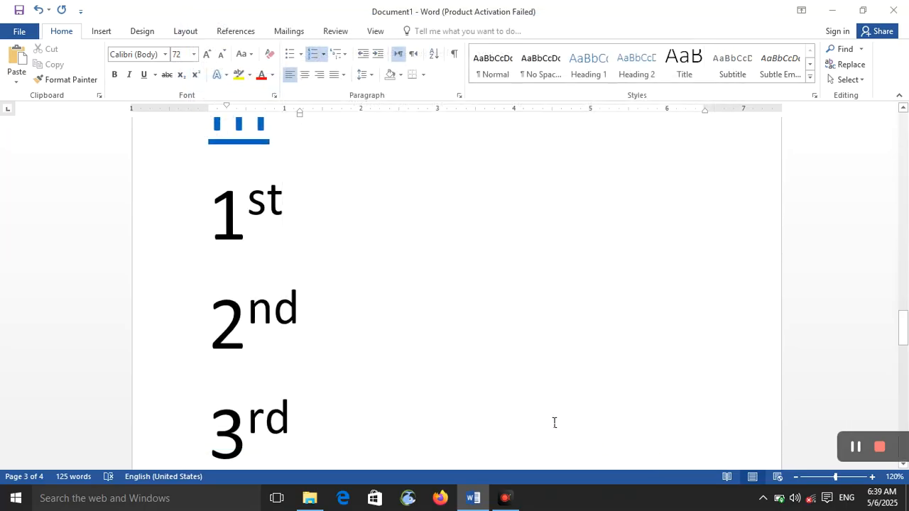
Remove the numbering from the empty fourth list item and enter <> followed by a space there to start an automatic diamond bulleted list.
scroll(559, 409, "down", 5)
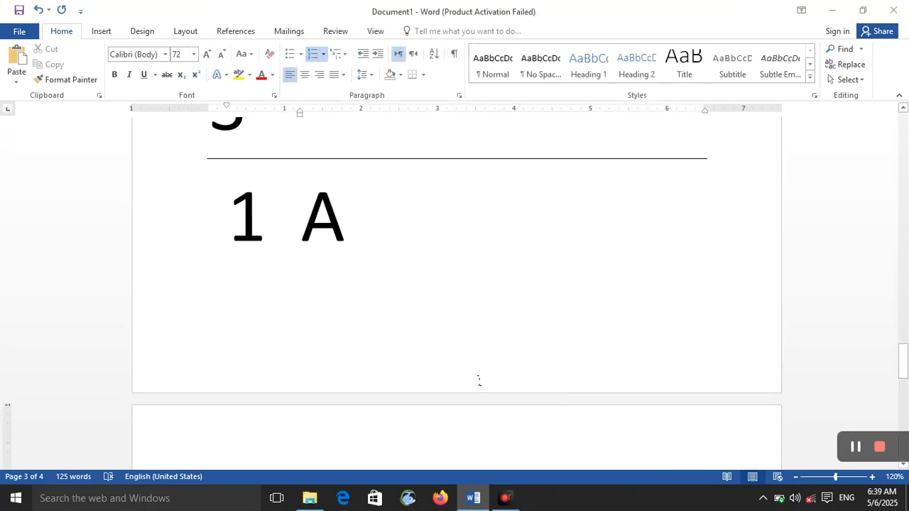
scroll(479, 379, "down", 10)
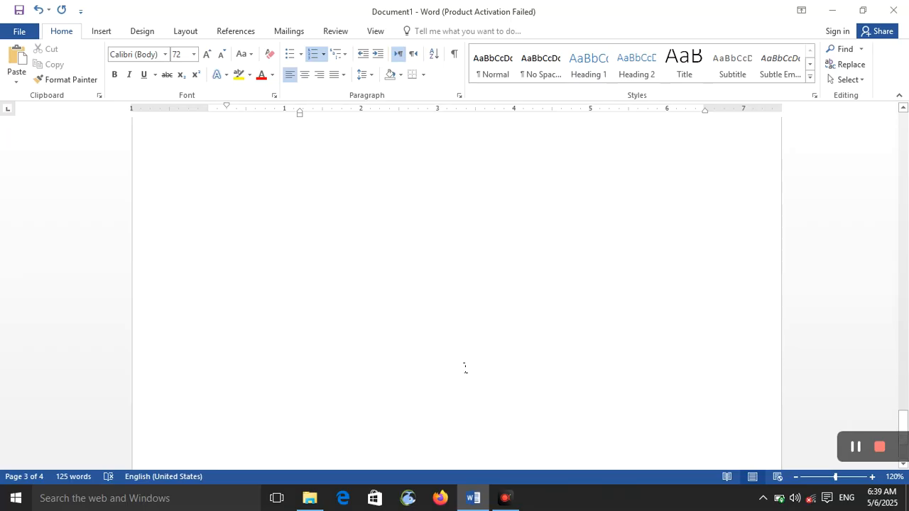
left_click(465, 368)
key("BackSpace")
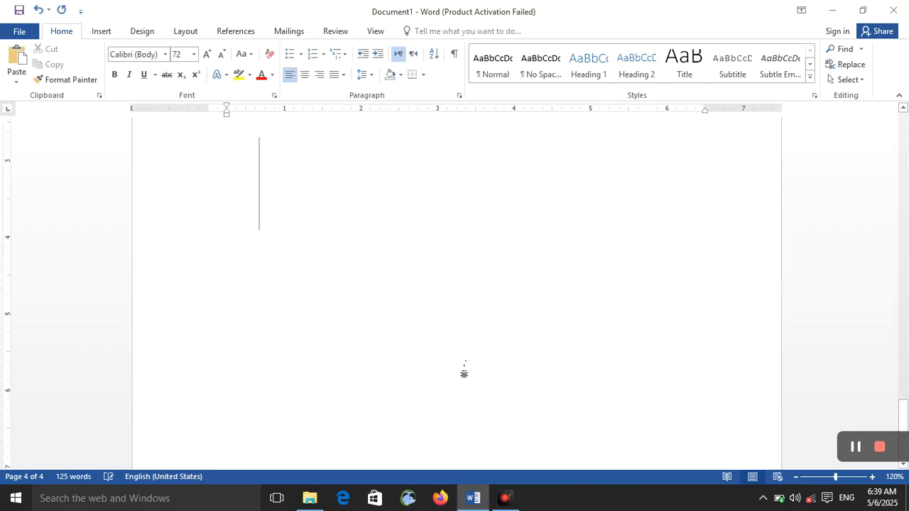
key("BackSpace")
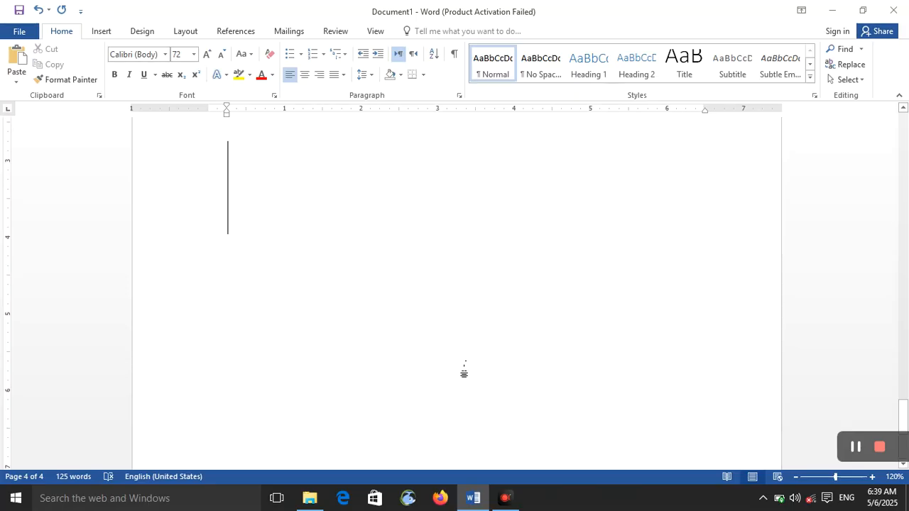
type("<>")
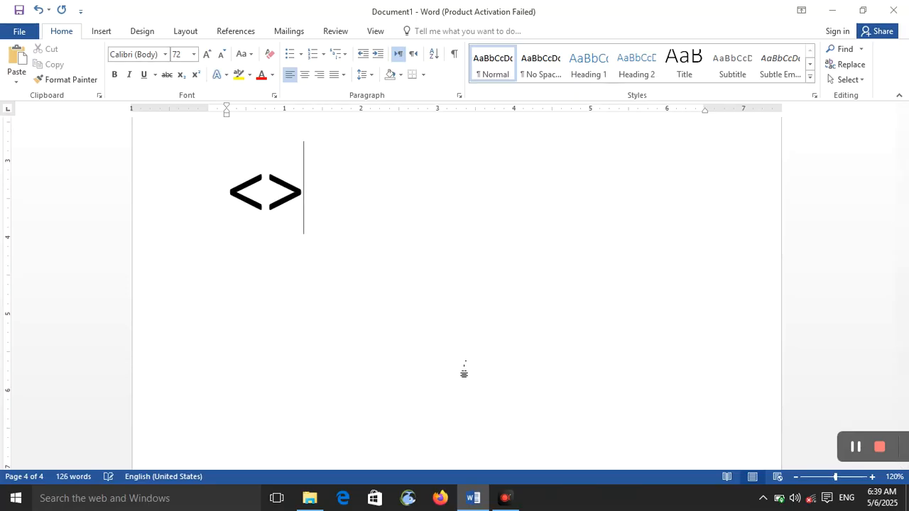
key("Return")
key("BackSpace")
key("space")
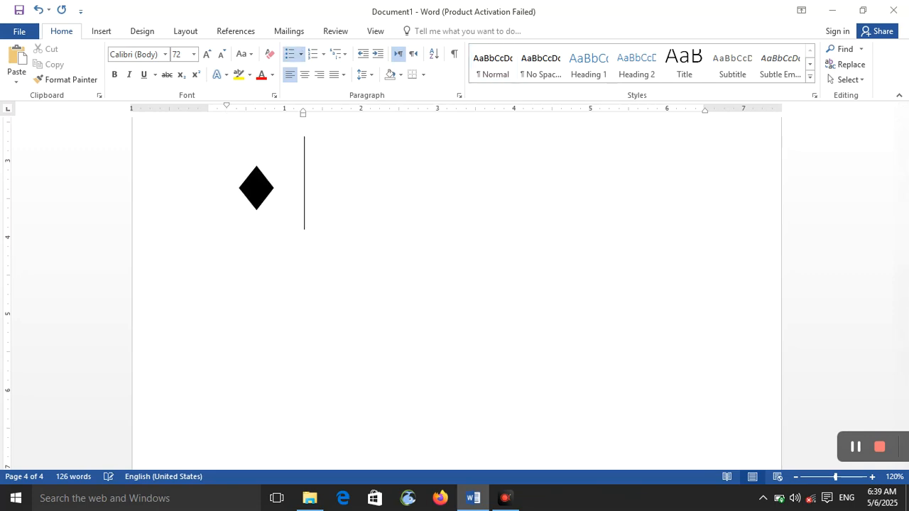
Fill the diamond bulleted list with the items 1, 2 and 3, then select its bullet symbols.
type("1")
key("Return")
key("Return")
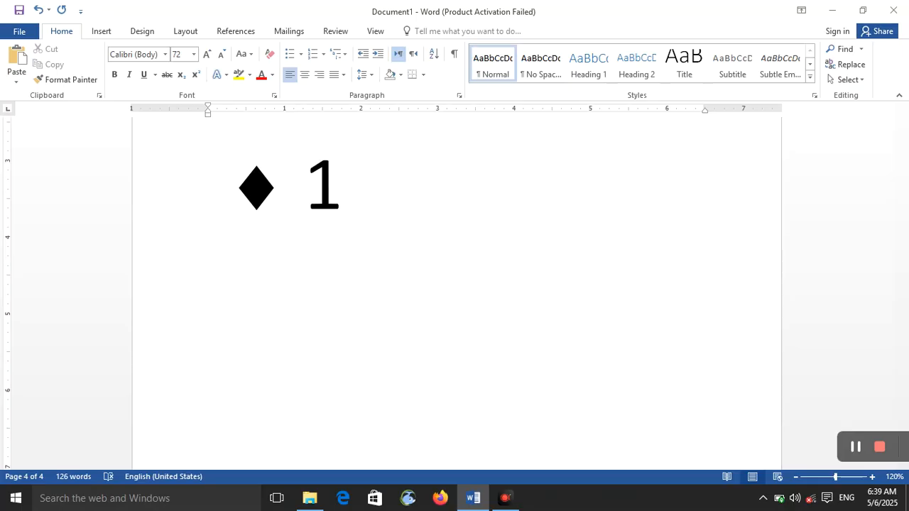
key("BackSpace")
key("Return")
type("1")
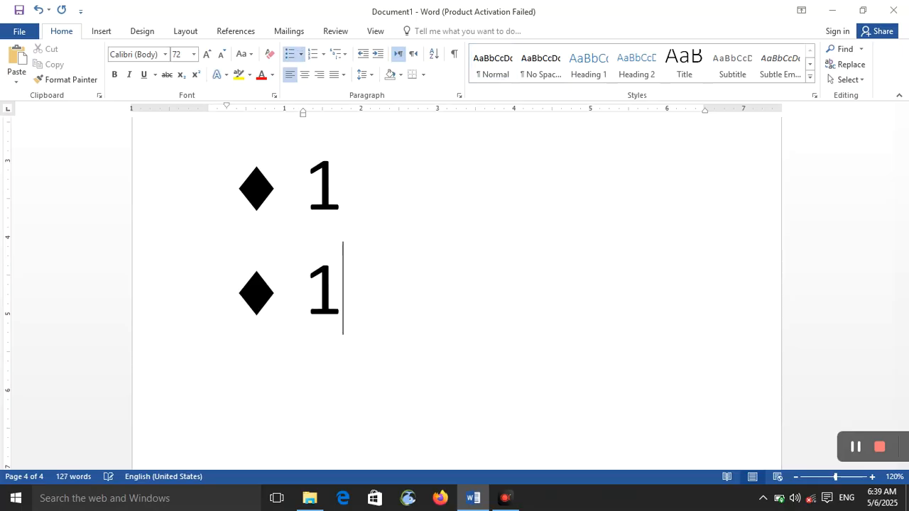
key("BackSpace")
type("2")
key("Return")
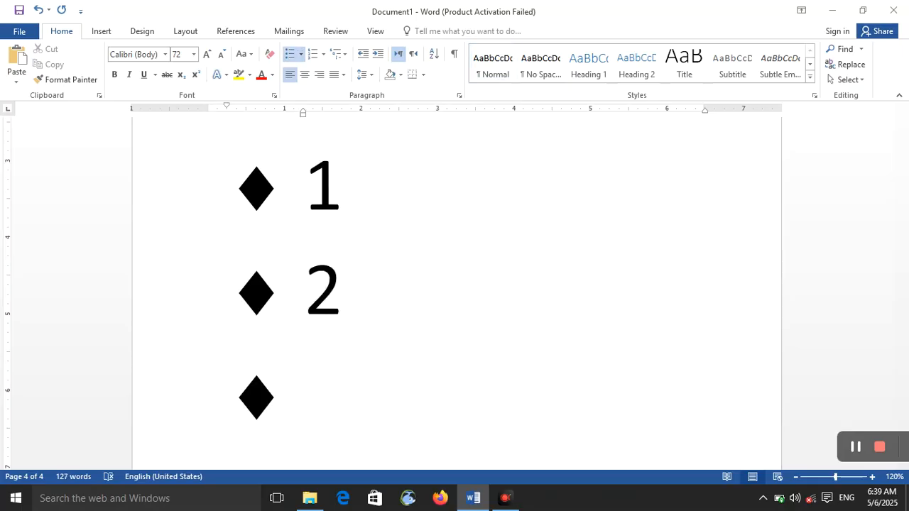
type("3")
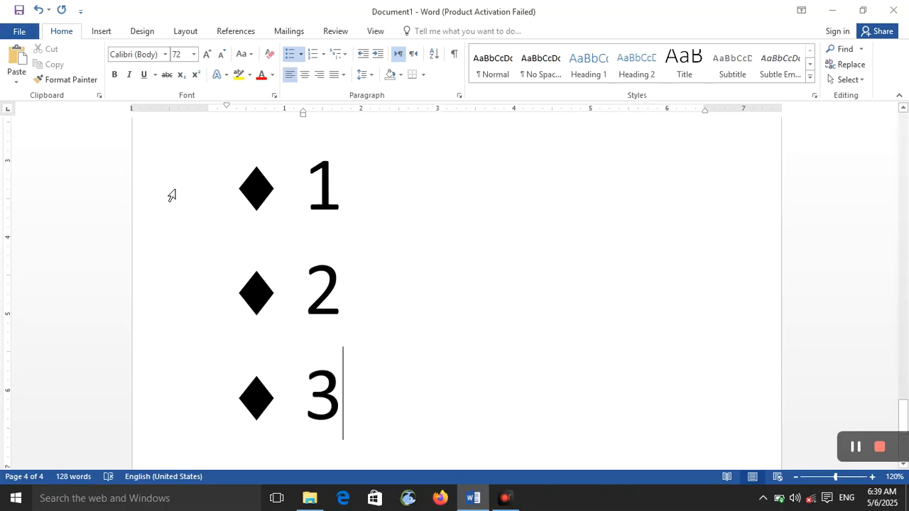
left_click(257, 201)
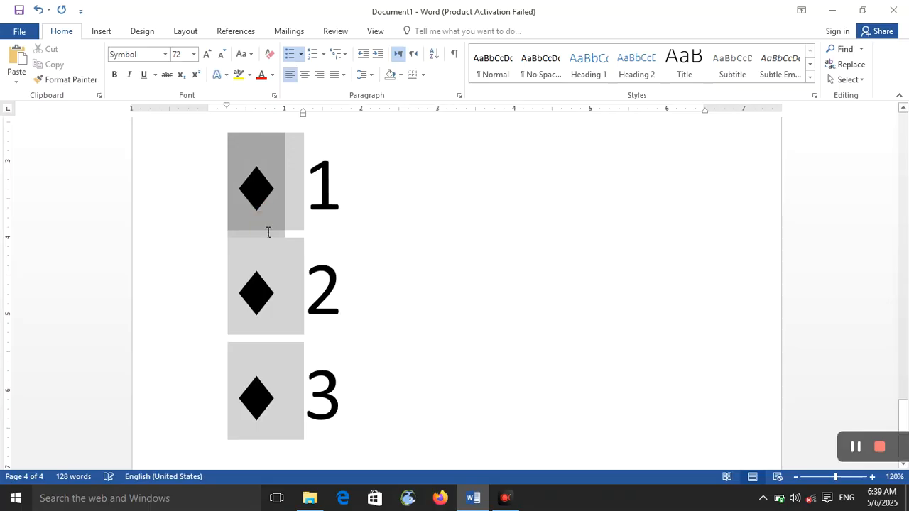
Review the Tables setting under Apply as you type in the AutoFormat As You Type options and accept the settings.
left_click(17, 29)
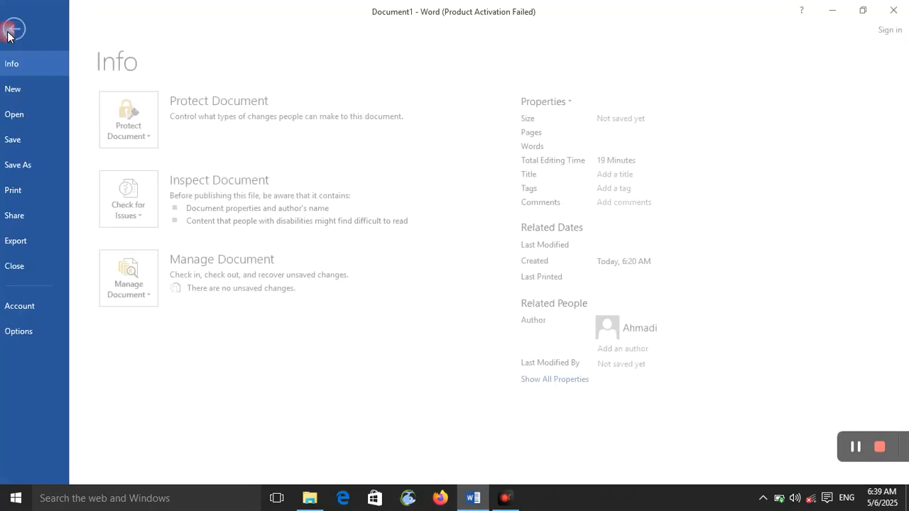
left_click(28, 342)
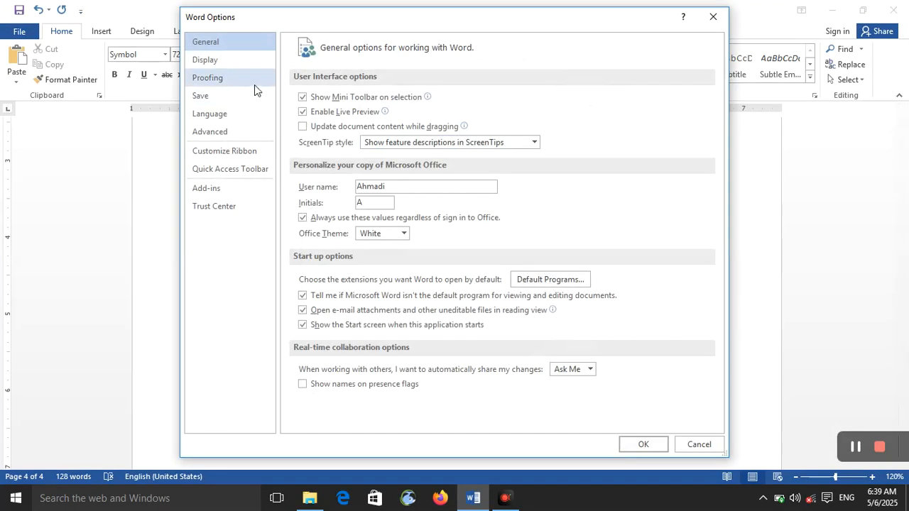
left_click(255, 83)
left_click(553, 99)
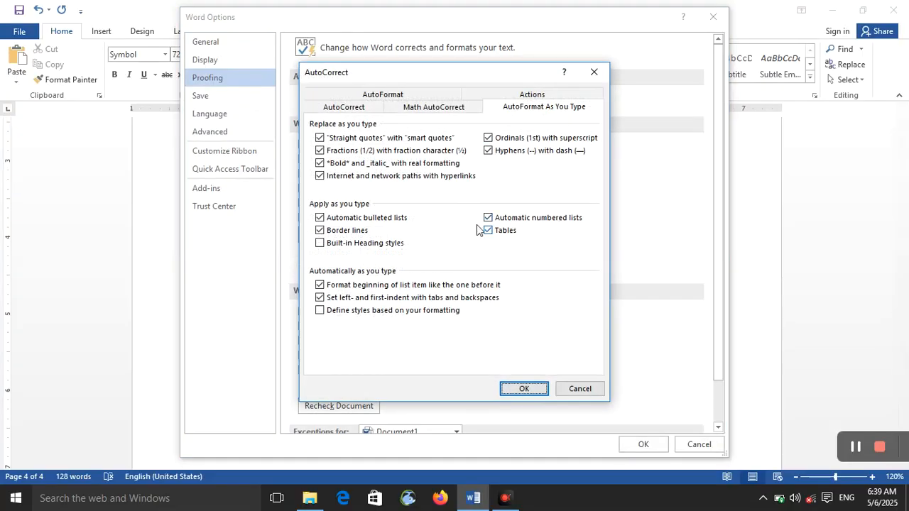
left_click(525, 389)
left_click(641, 444)
Select the document's entire content, from the bulleted list back to the first page, and delete it.
scroll(906, 225, "up", 3)
scroll(907, 226, "up", 1)
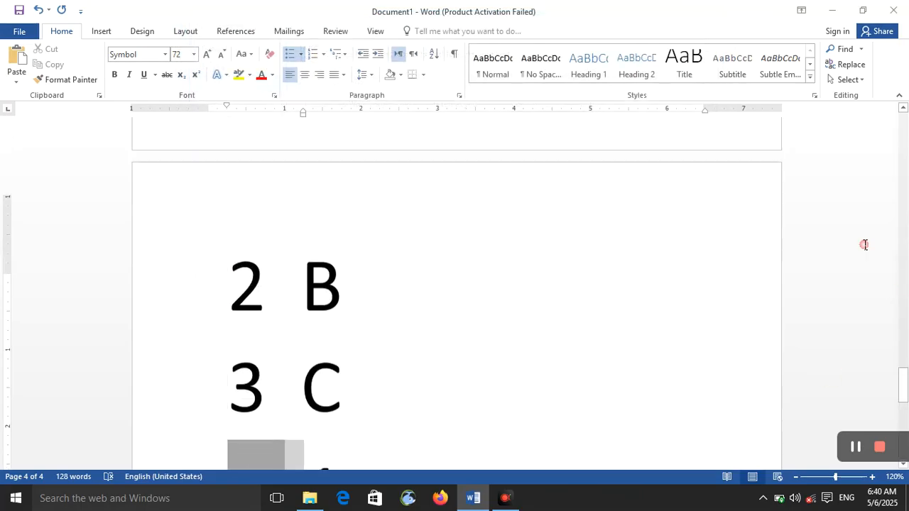
scroll(458, 286, "down", 7)
left_click_drag(332, 223, 304, 218)
scroll(353, 220, "up", 10)
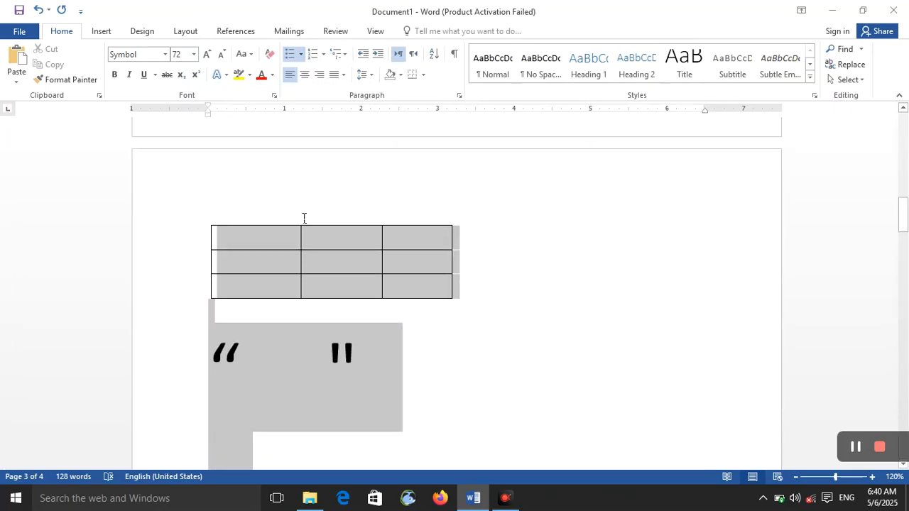
scroll(264, 201, "up", 15)
left_click_drag(211, 194, 192, 194)
key("Delete")
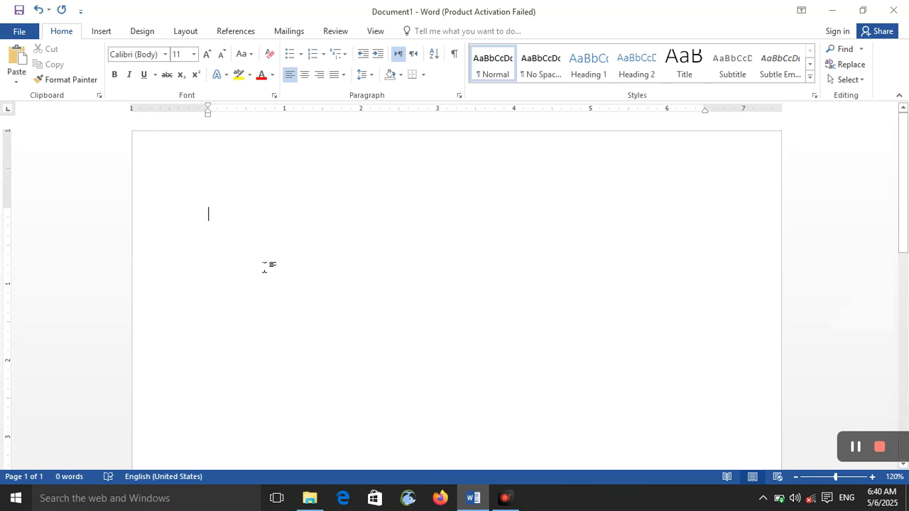
Enter +=============+==============+ on the first line and end the paragraph so it turns into a two-column table.
type("+=============+==============")
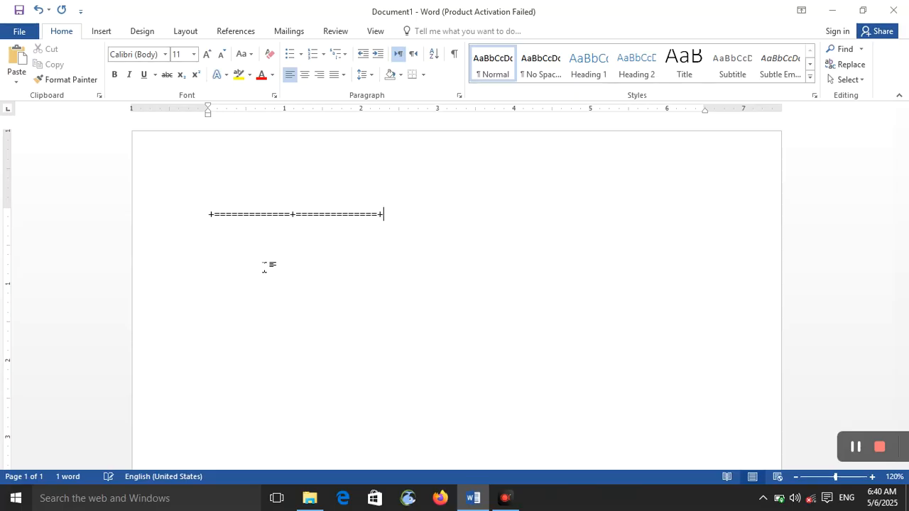
type("+")
key("Return")
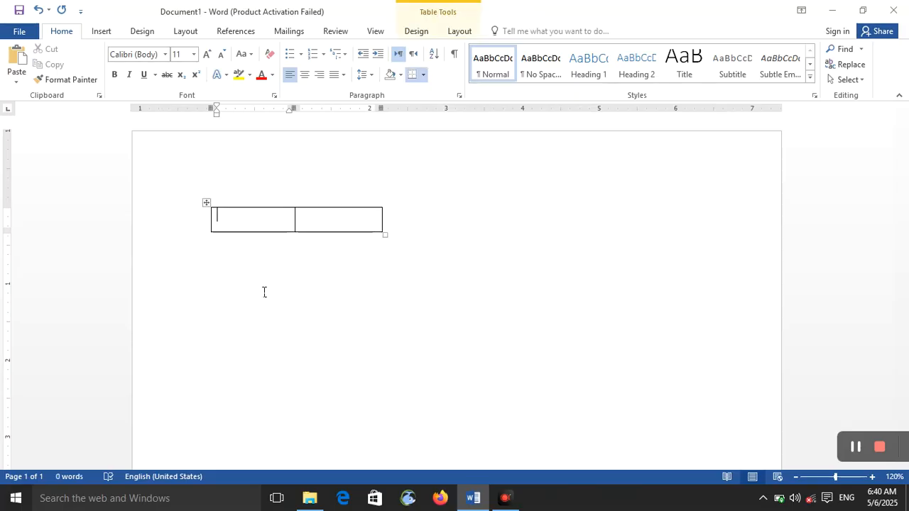
Turn off Tables under Apply as you type in the AutoFormat As You Type options and accept the settings.
left_click(29, 35)
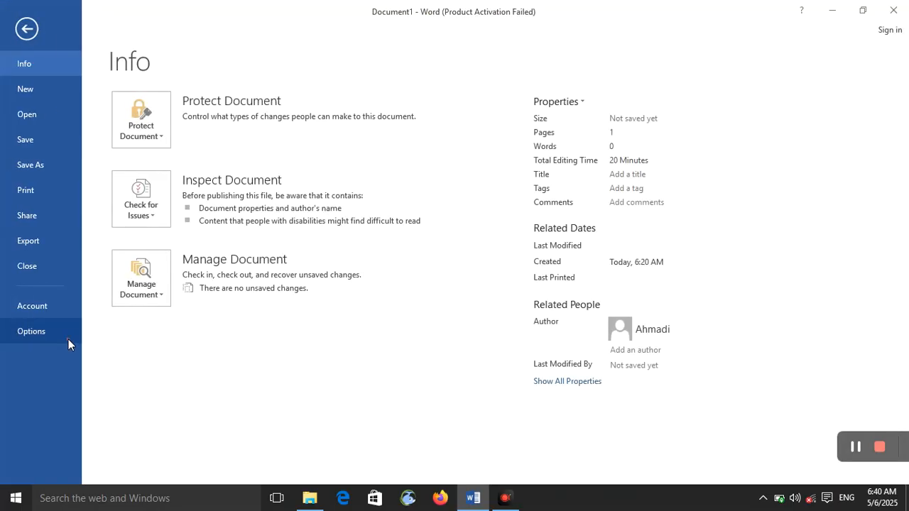
key("Escape")
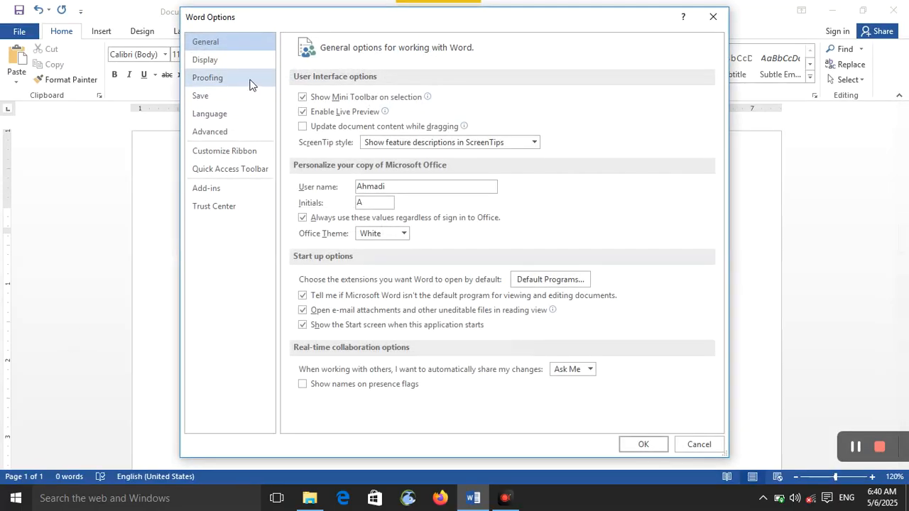
left_click(248, 81)
left_click(572, 103)
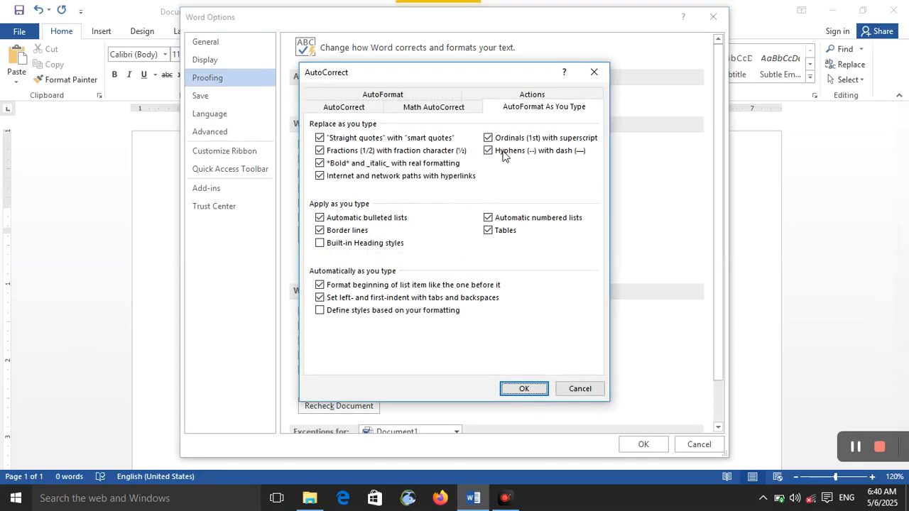
left_click(507, 232)
left_click(517, 390)
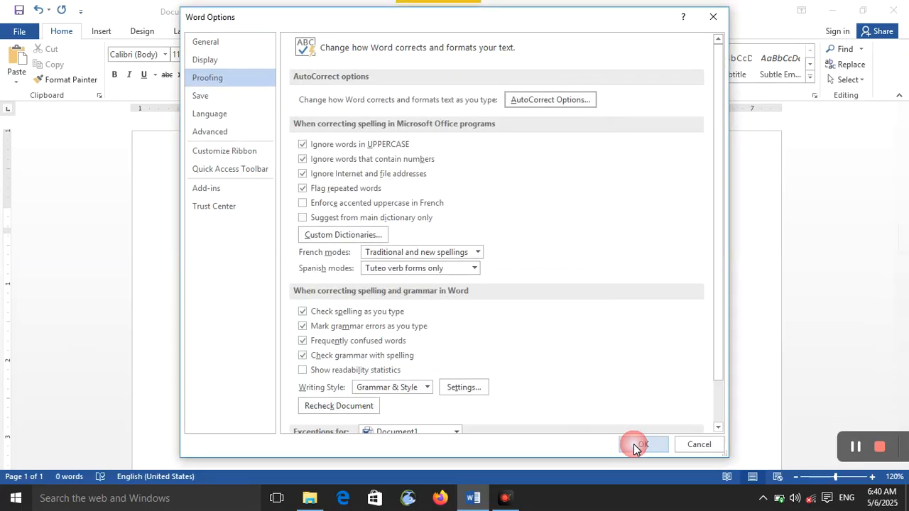
left_click(640, 445)
left_click(638, 447)
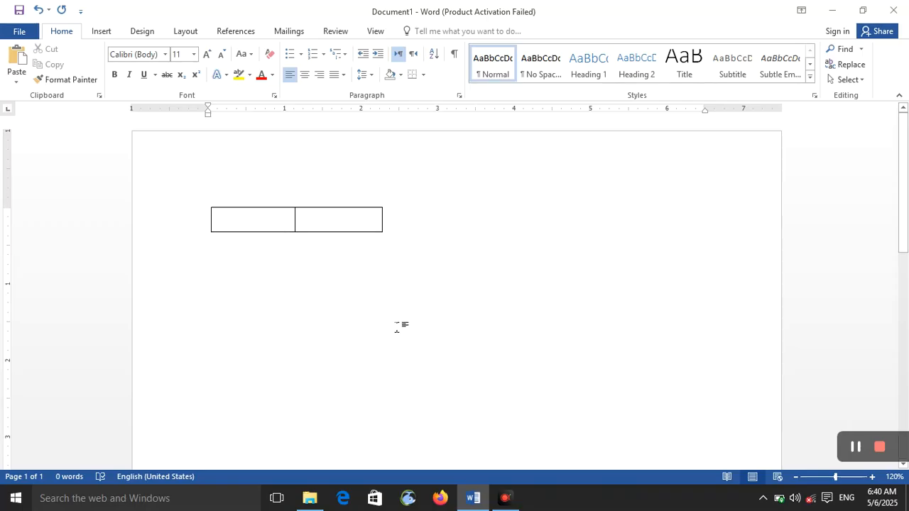
Enter +===============+==============+ below the table and end the paragraph to test the disabled Tables setting.
type("=")
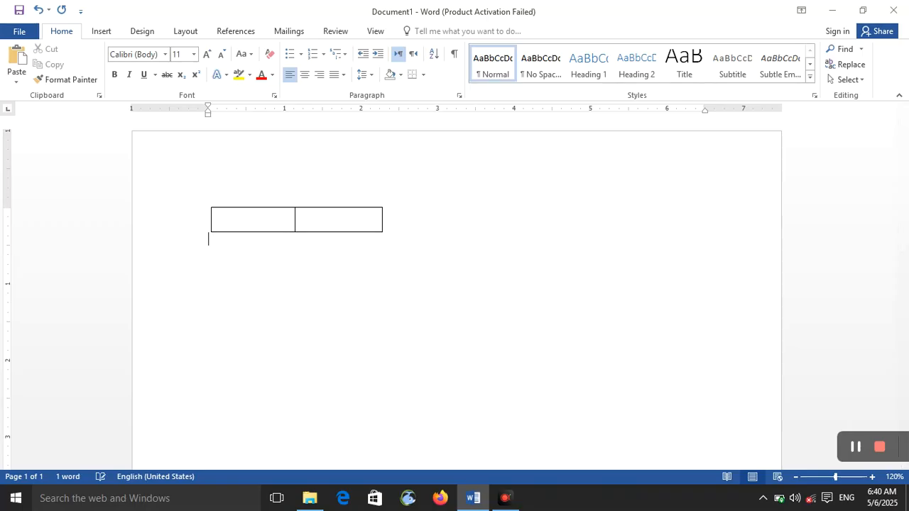
type("+===============+==============")
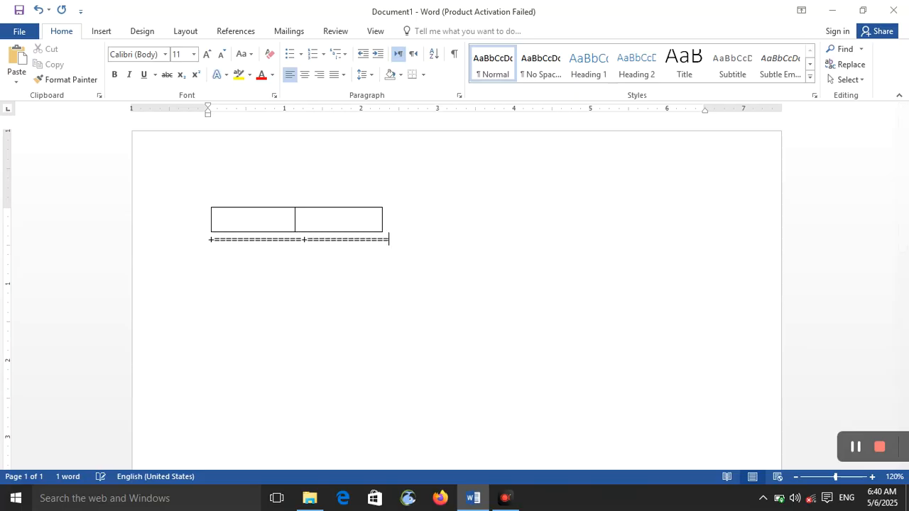
type("+")
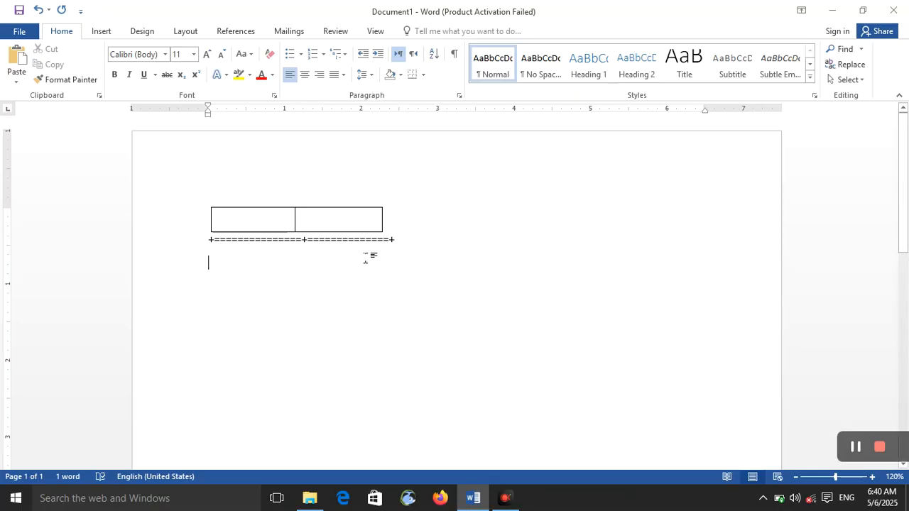
Turn Tables back on under Apply as you type in the AutoFormat As You Type options and accept the AutoCorrect settings.
left_click(20, 31)
left_click(50, 336)
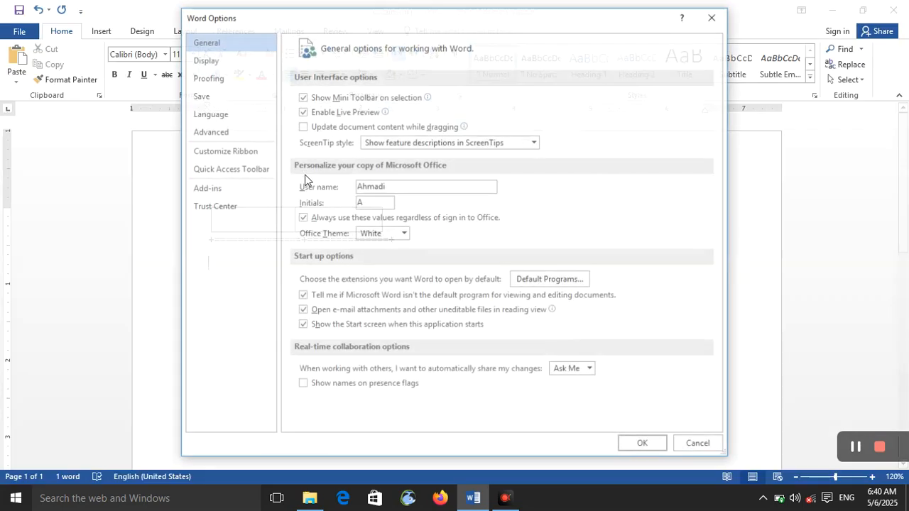
left_click(225, 85)
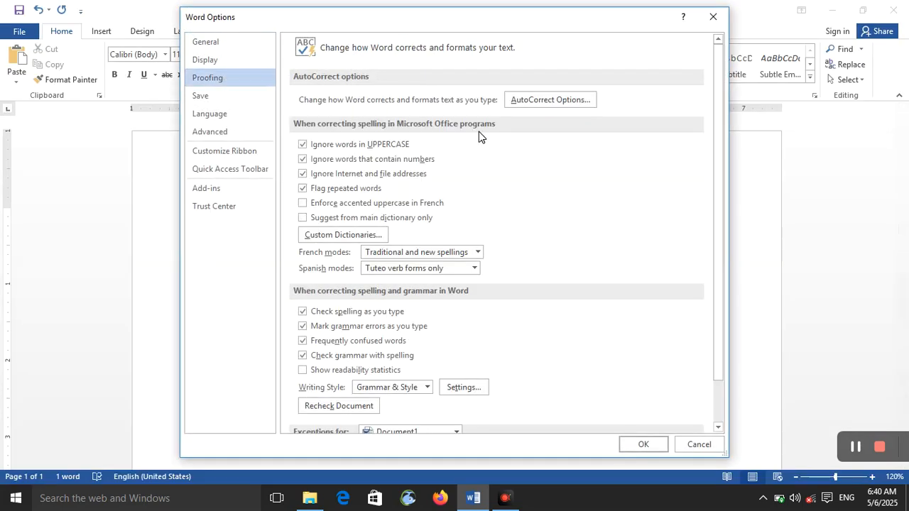
left_click(544, 105)
left_click(501, 235)
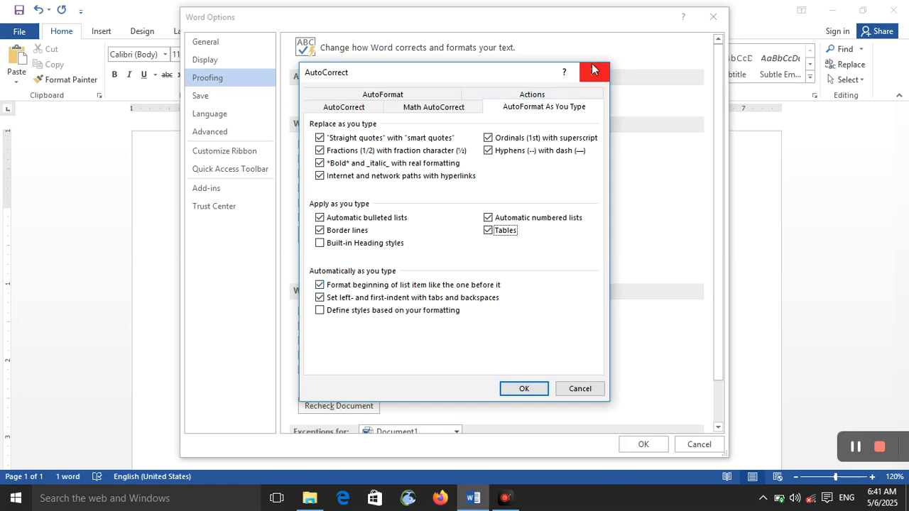
left_click(524, 388)
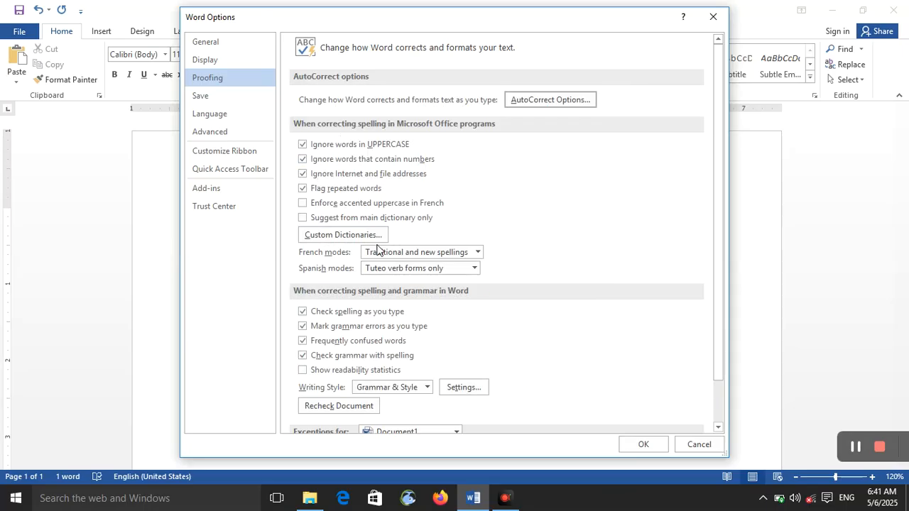